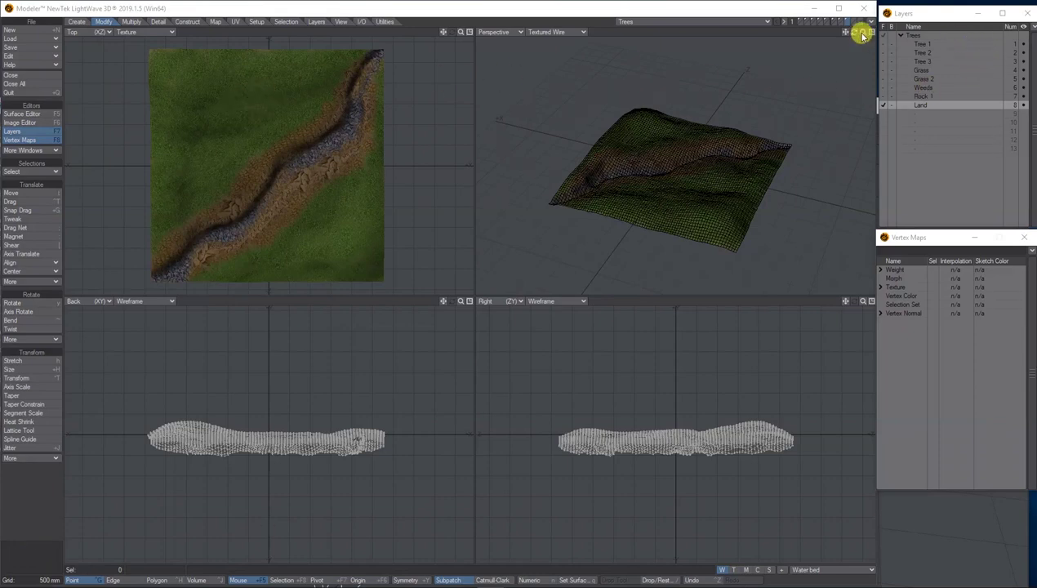
# - Set the Perspective viewport to Texture shading and turn the land terrain to inspect its grass, banks and riverbed
pyautogui.moveTo(855, 33); pyautogui.dragTo(663, 23)
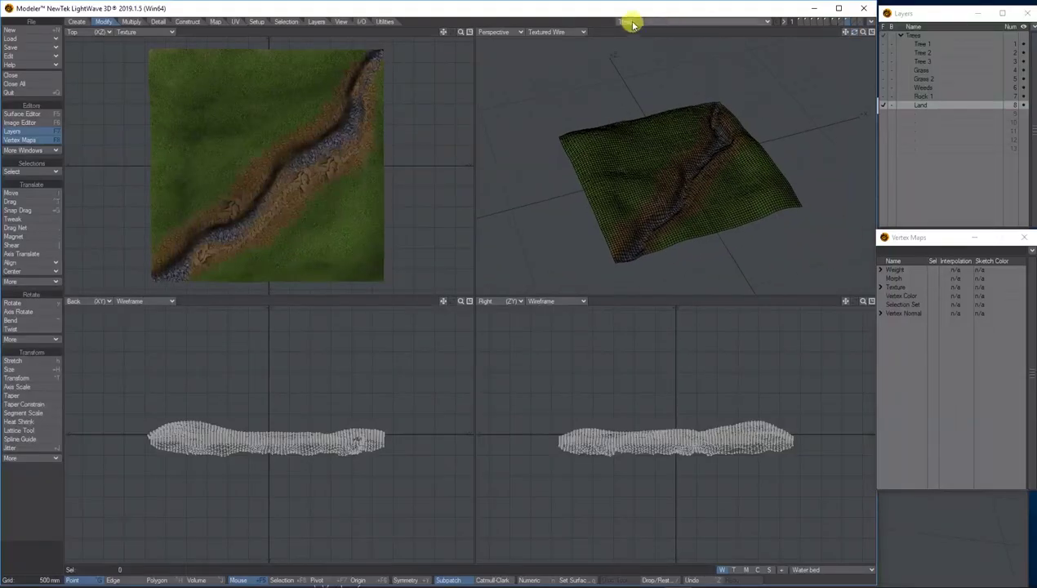
pyautogui.click(558, 36)
pyautogui.click(557, 72)
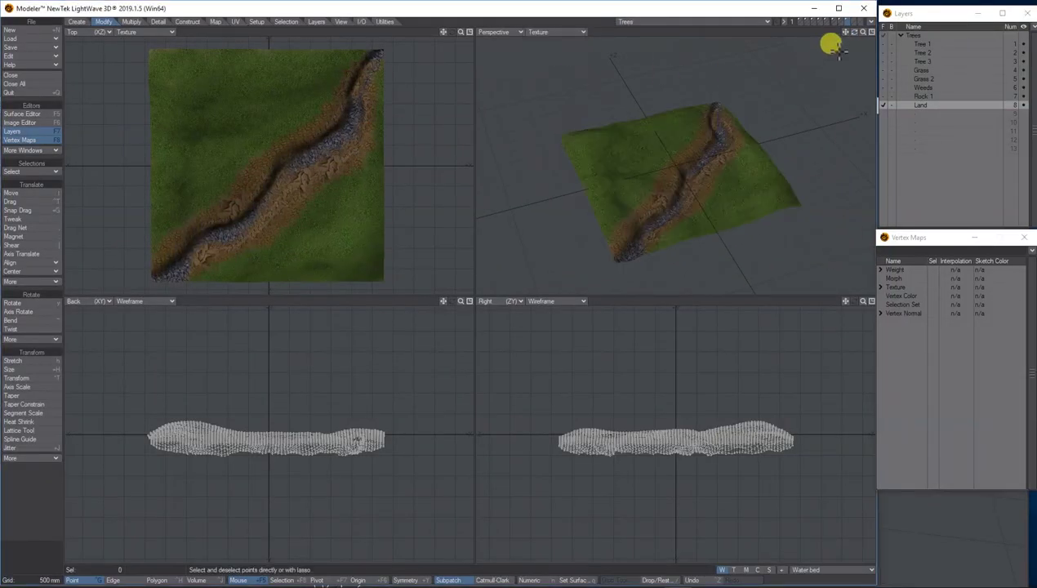
pyautogui.moveTo(864, 33); pyautogui.dragTo(726, 82)
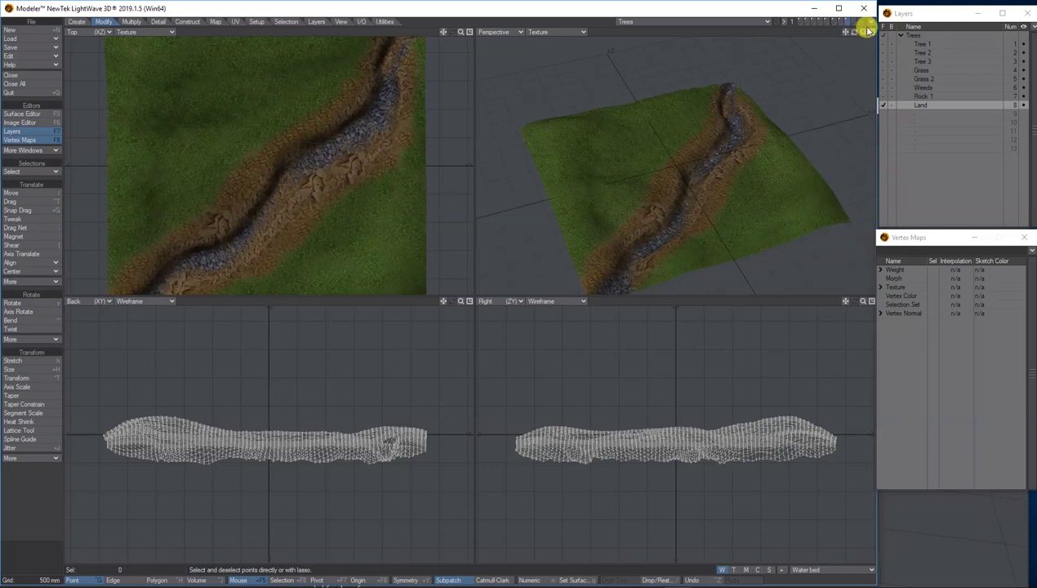
pyautogui.moveTo(866, 31); pyautogui.dragTo(867, 32)
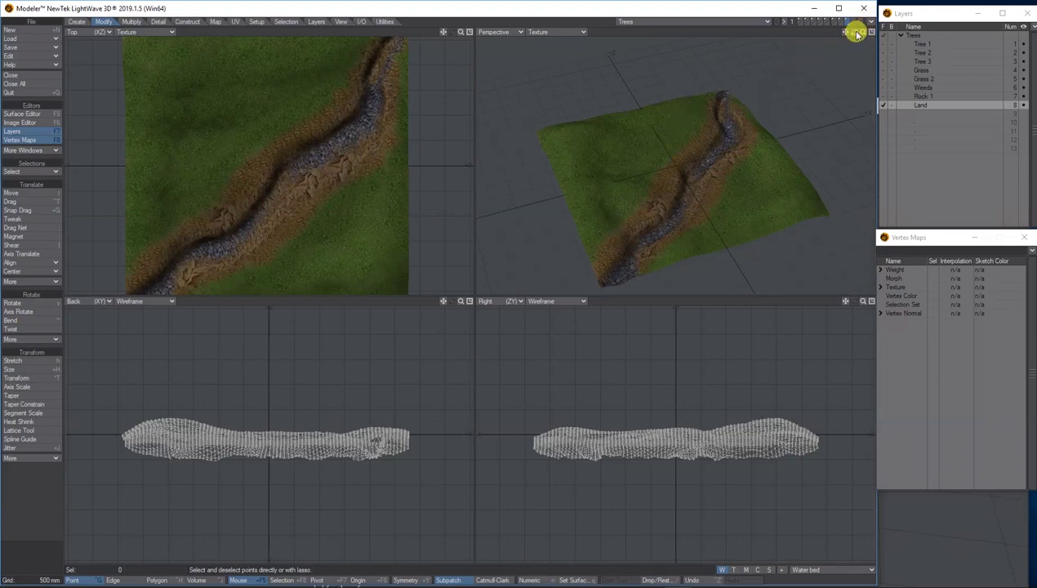
pyautogui.moveTo(857, 33); pyautogui.dragTo(713, 154)
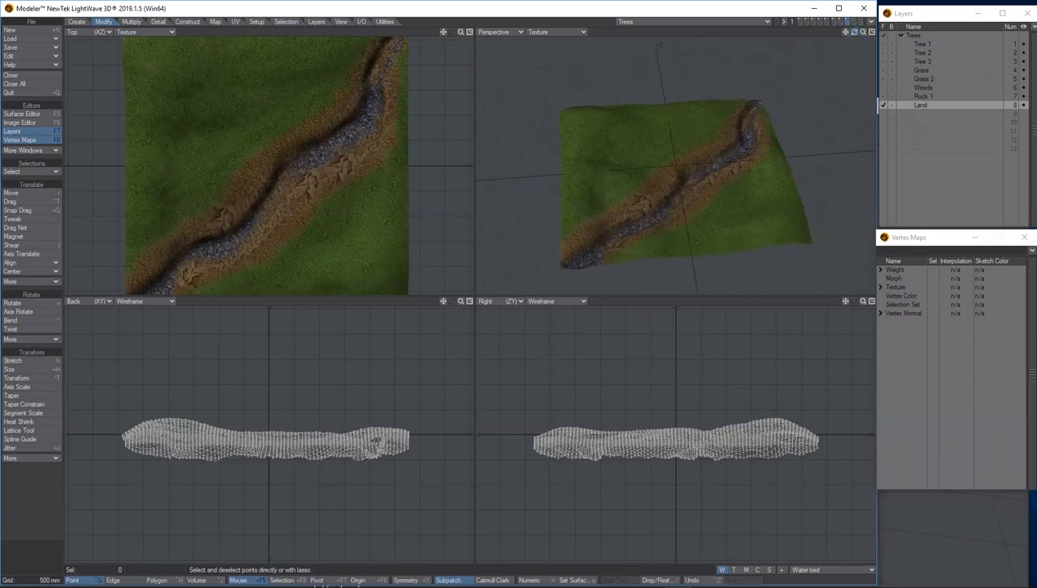
# - Examine the tree, grass, weeds and rock layers one after another, comparing their scale with the land, and return to the Land layer
pyautogui.click(926, 45)
pyautogui.press('a')
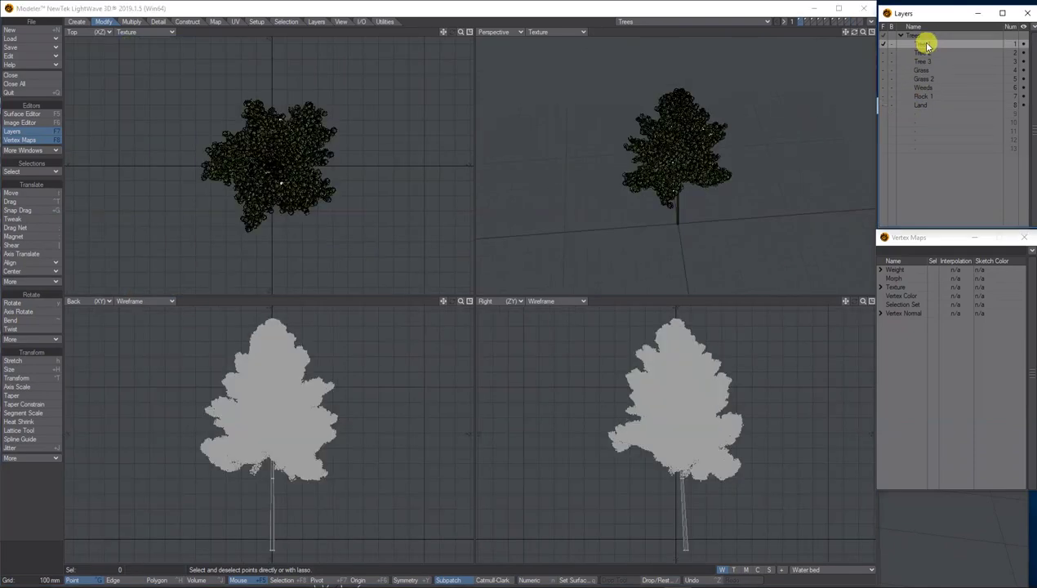
pyautogui.click(928, 53)
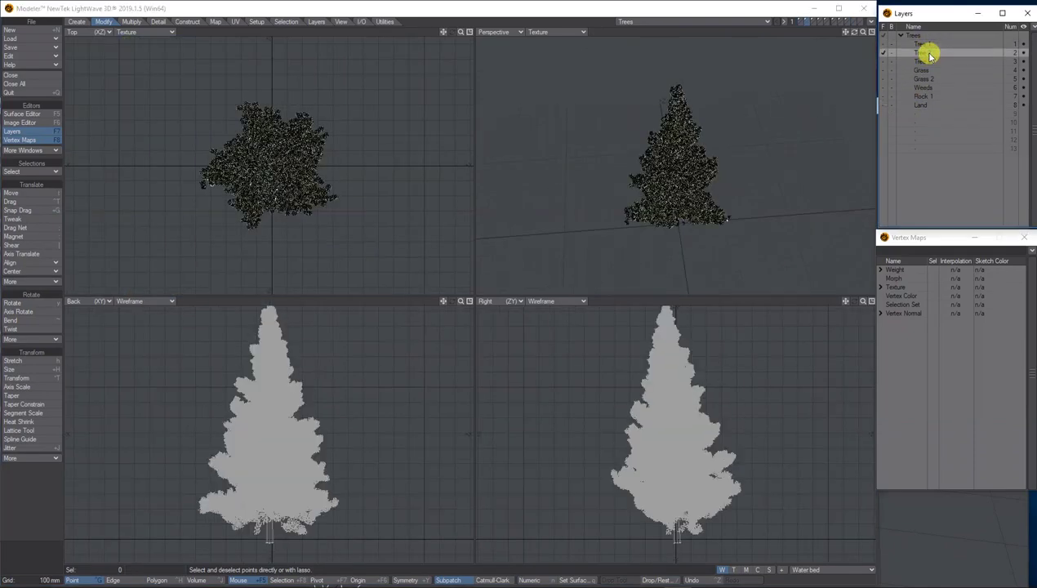
pyautogui.moveTo(864, 33)
pyautogui.mouseDown()
pyautogui.moveTo(906, 34)
pyautogui.moveTo(874, 37)
pyautogui.mouseUp()
pyautogui.click(926, 61)
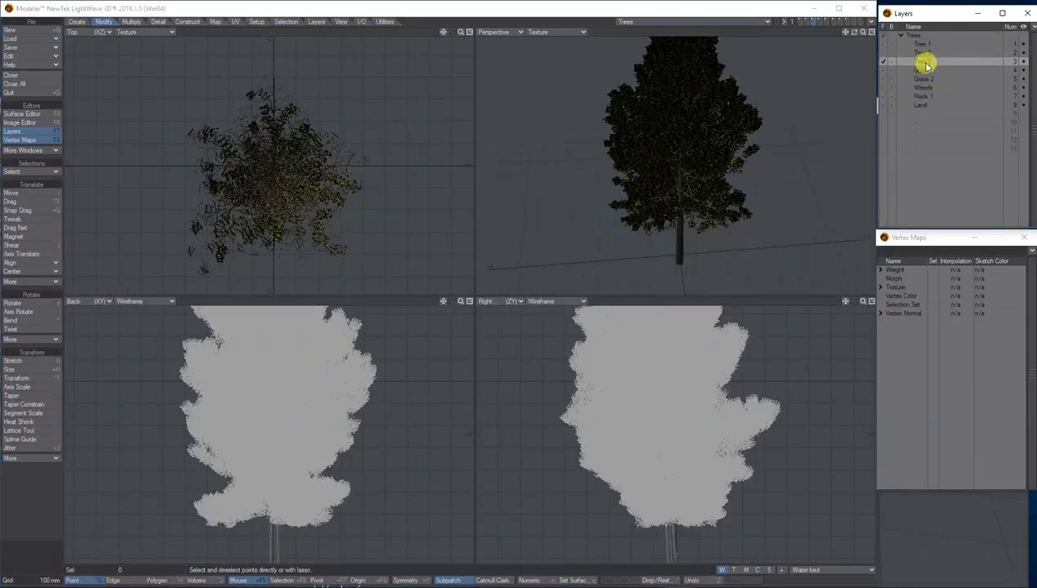
pyautogui.click(926, 70)
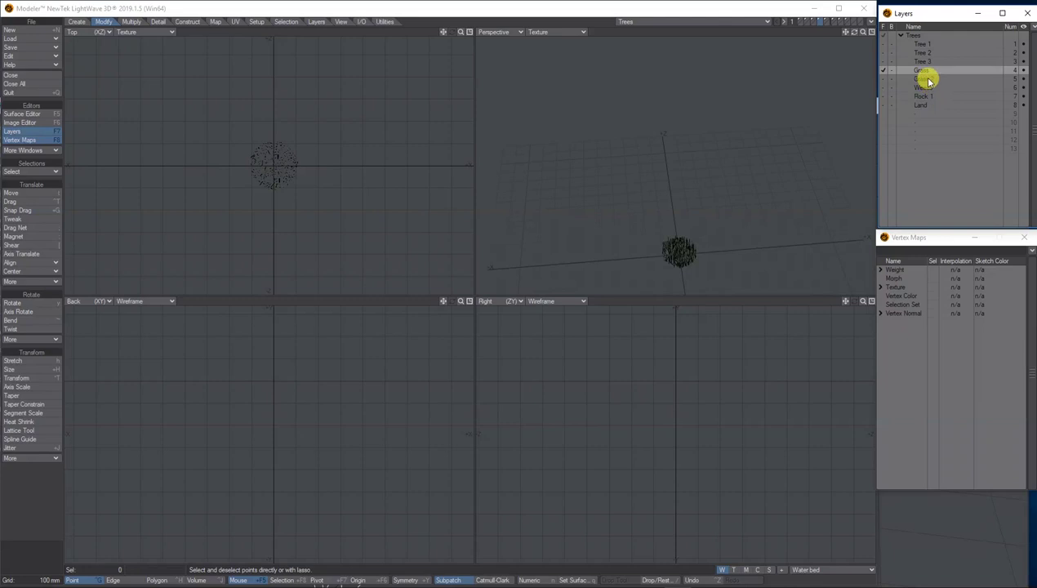
pyautogui.click(928, 80)
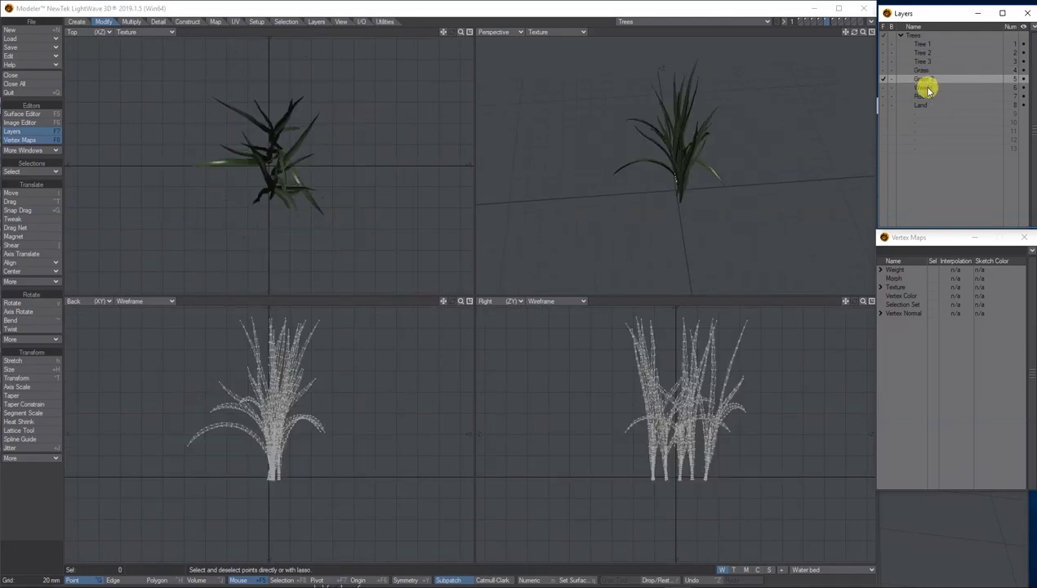
pyautogui.click(928, 88)
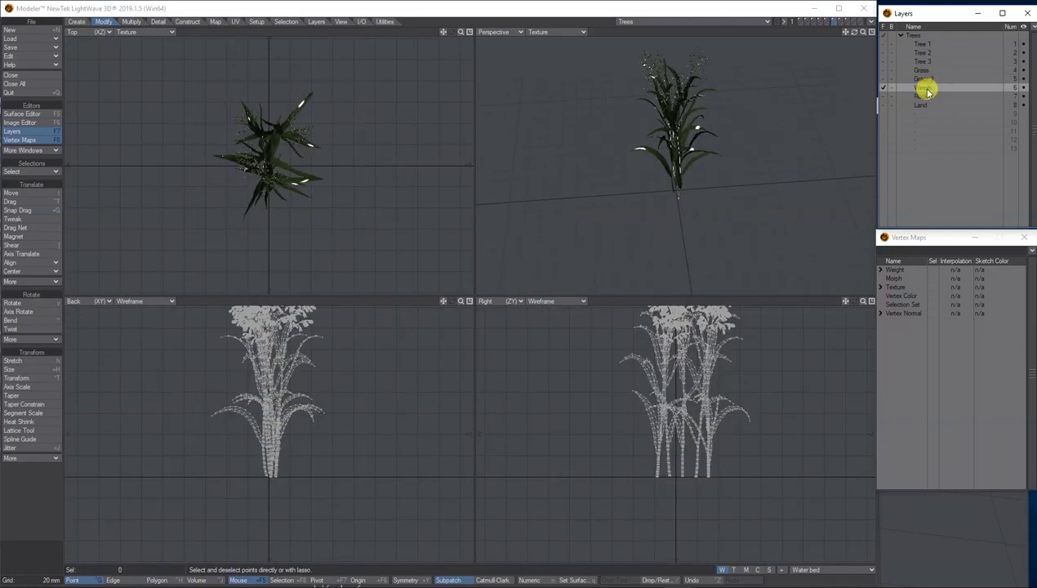
pyautogui.click(927, 96)
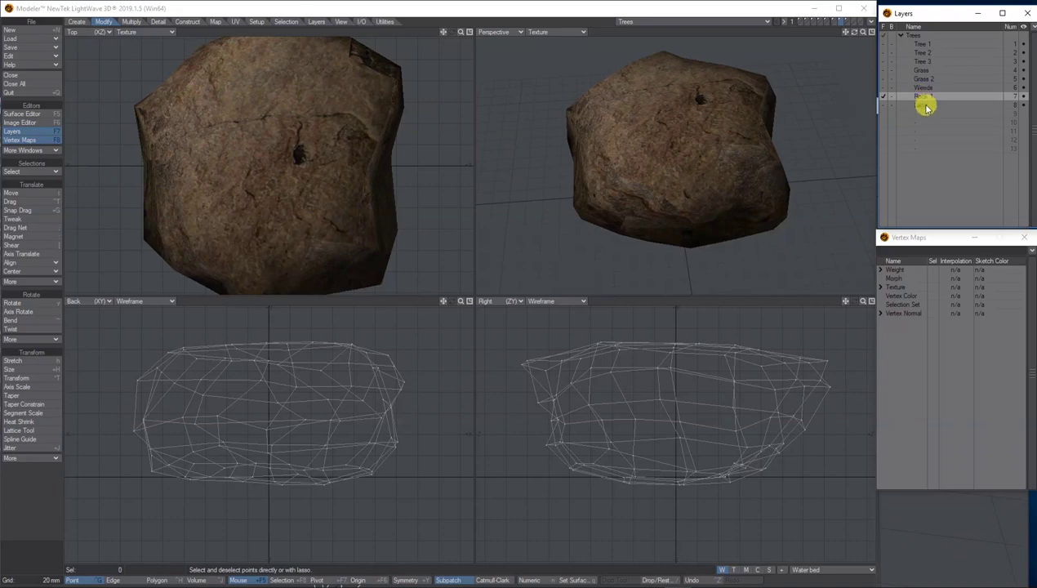
pyautogui.click(926, 105)
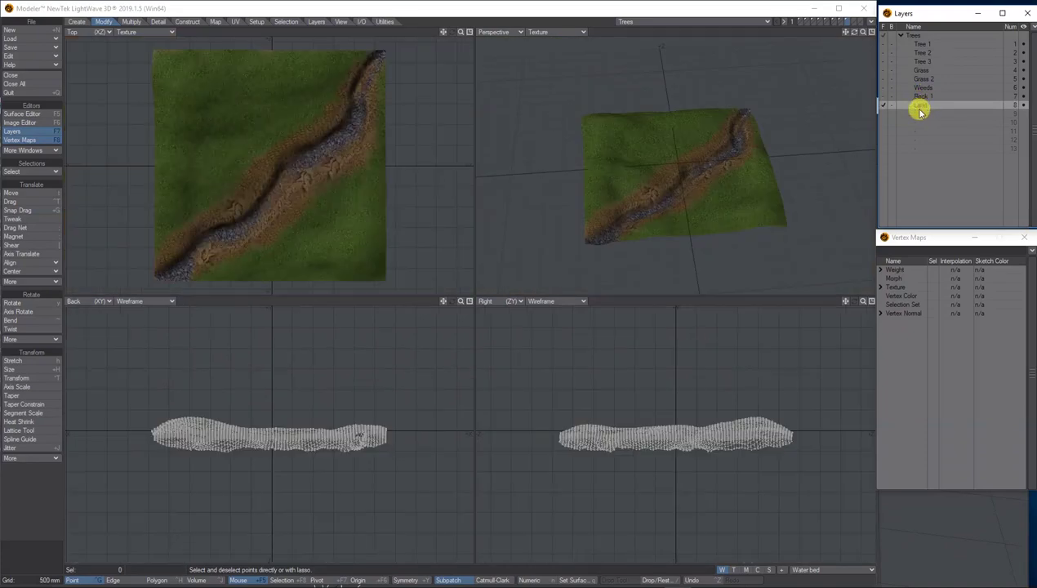
pyautogui.click(928, 45)
pyautogui.click(922, 53)
pyautogui.click(923, 61)
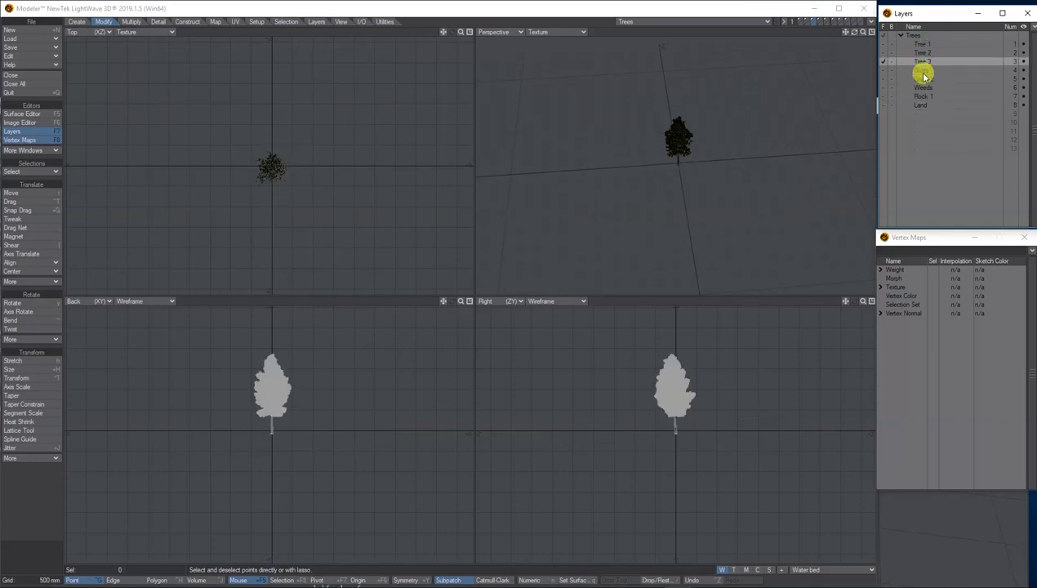
pyautogui.click(925, 71)
pyautogui.click(926, 78)
pyautogui.click(928, 97)
pyautogui.click(926, 105)
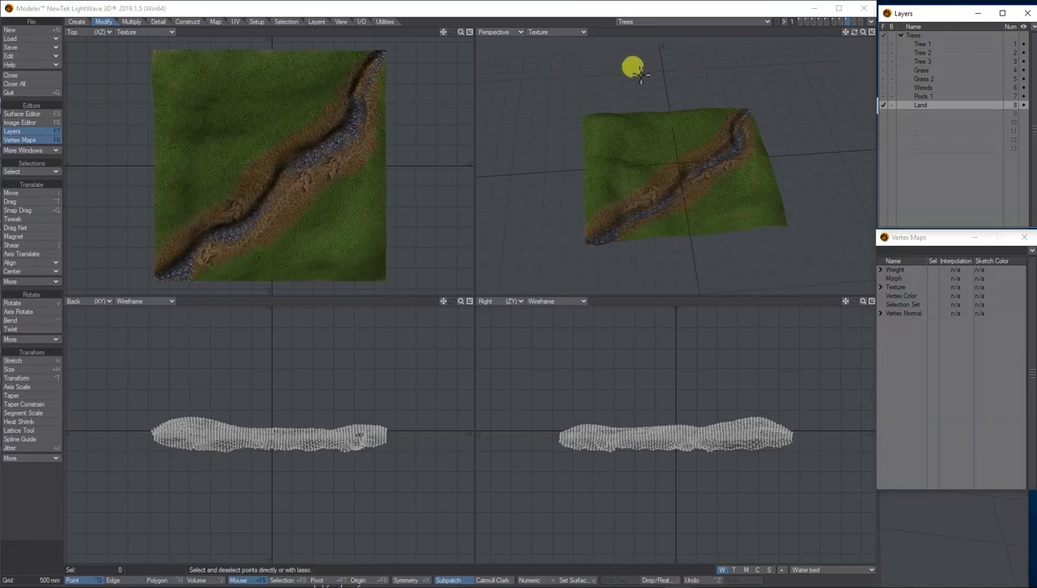
# - Set the Top viewport to Textured Wire and lasso-select the land's points in the two grassy corners on either side of the river
pyautogui.click(139, 32)
pyautogui.click(134, 88)
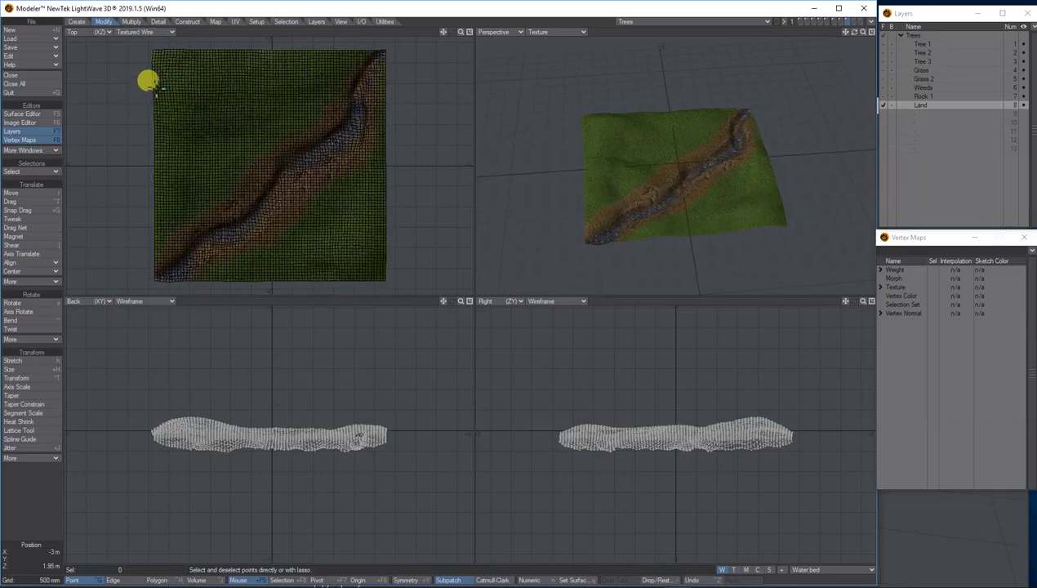
pyautogui.moveTo(461, 32); pyautogui.dragTo(456, 31)
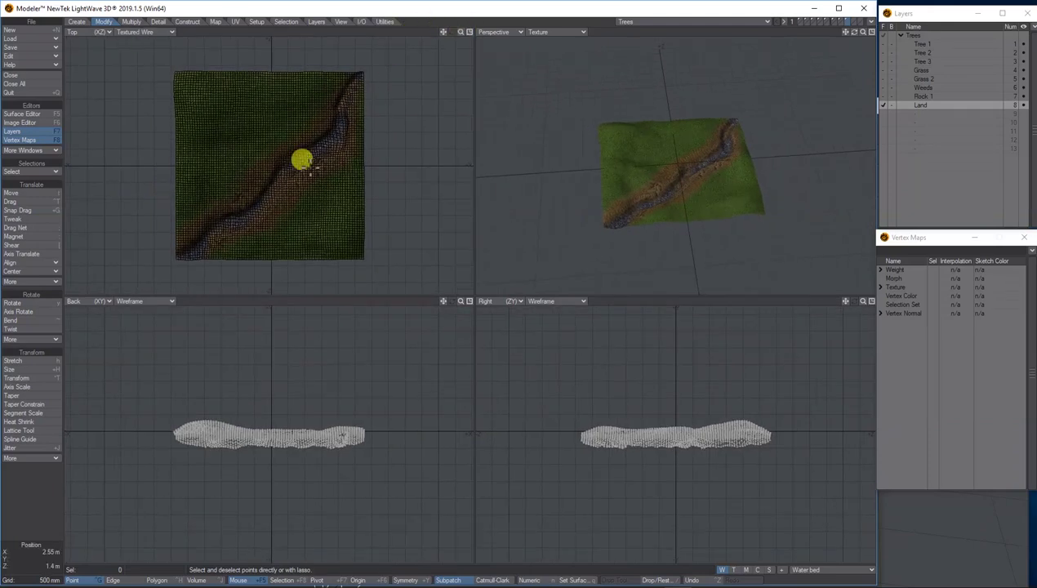
pyautogui.moveTo(78, 566)
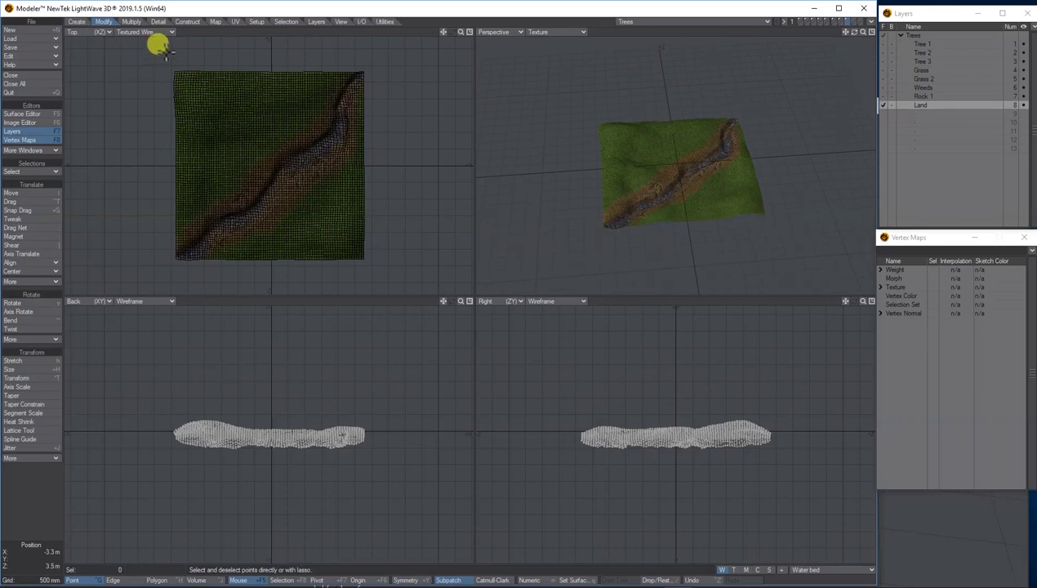
pyautogui.moveTo(158, 78)
pyautogui.mouseDown(button='right')
pyautogui.moveTo(139, 162)
pyautogui.moveTo(175, 174)
pyautogui.moveTo(293, 68)
pyautogui.moveTo(271, 51)
pyautogui.moveTo(151, 69)
pyautogui.mouseUp(button='right')
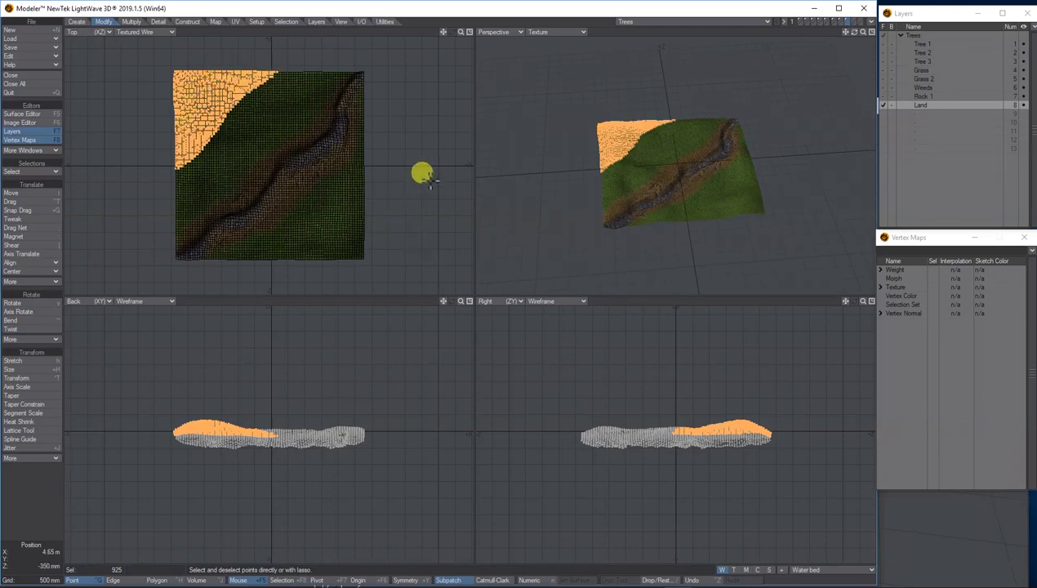
pyautogui.moveTo(399, 181)
pyautogui.mouseDown(button='right')
pyautogui.moveTo(373, 189)
pyautogui.moveTo(276, 256)
pyautogui.moveTo(304, 288)
pyautogui.moveTo(401, 256)
pyautogui.moveTo(390, 169)
pyautogui.mouseUp(button='right')
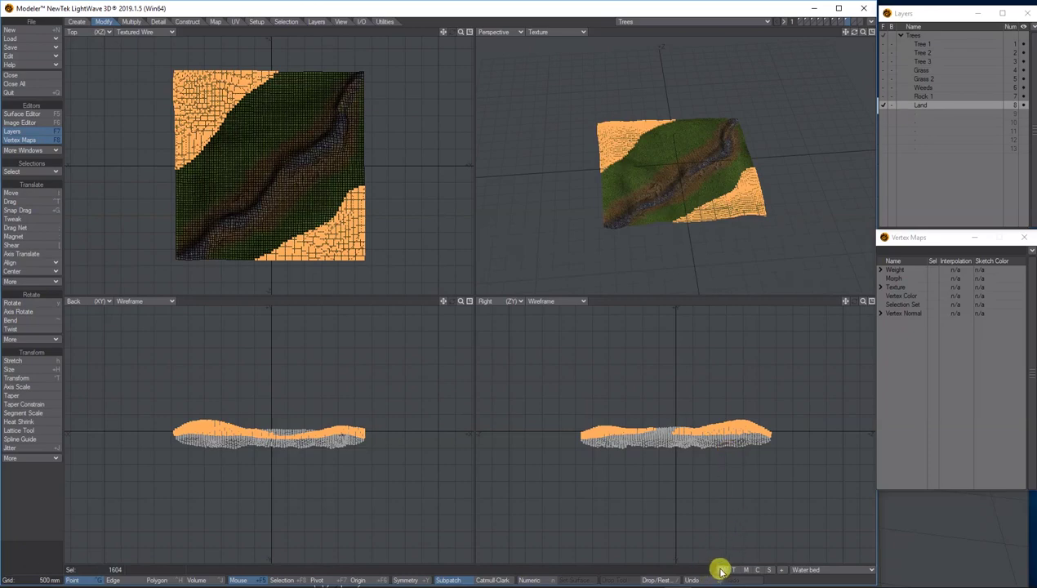
# - Open the settings for a new weight map, close them without creating one, and clear the point selection
pyautogui.click(803, 569)
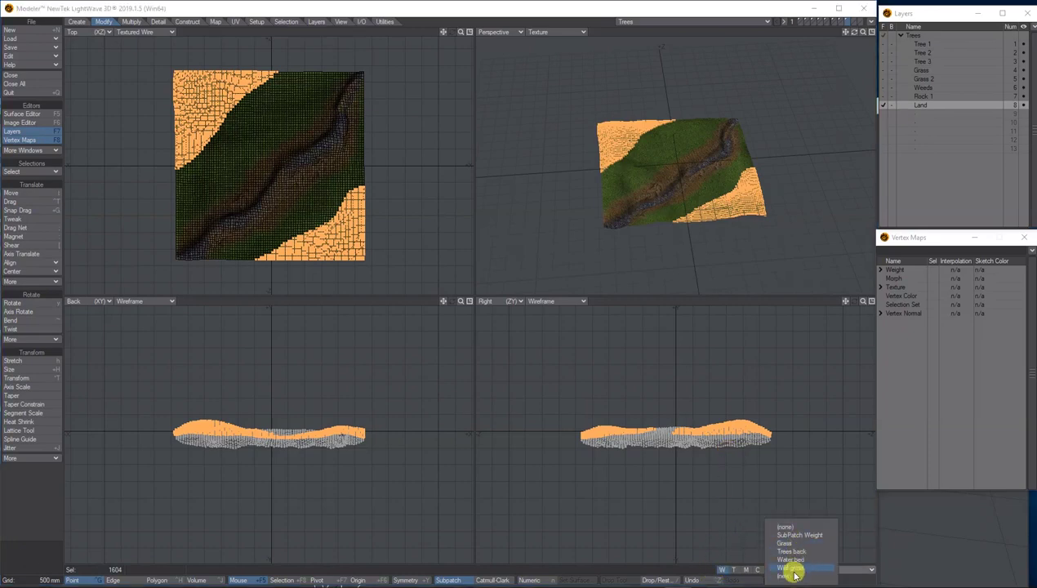
pyautogui.click(792, 577)
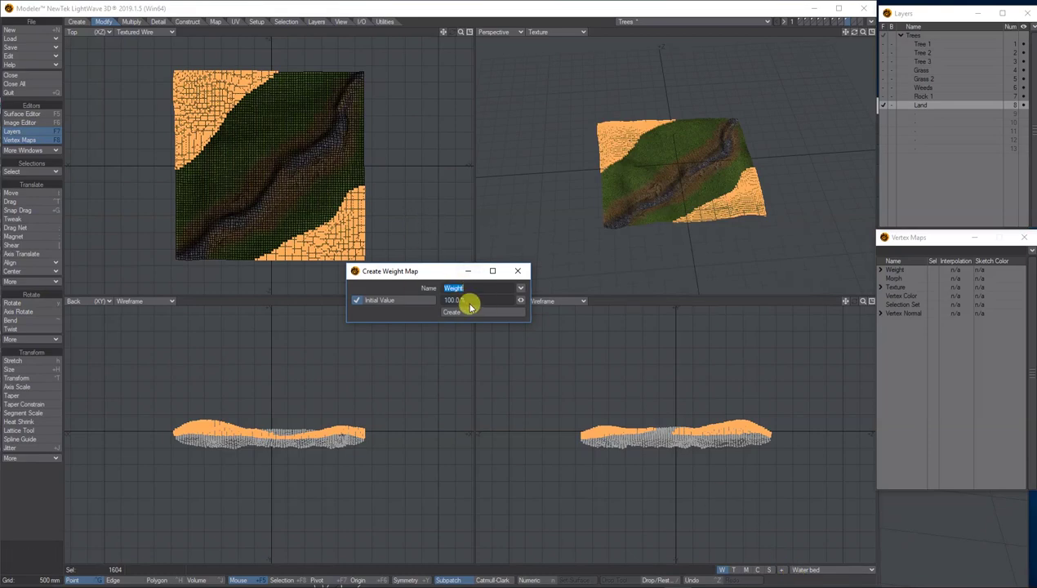
pyautogui.click(517, 270)
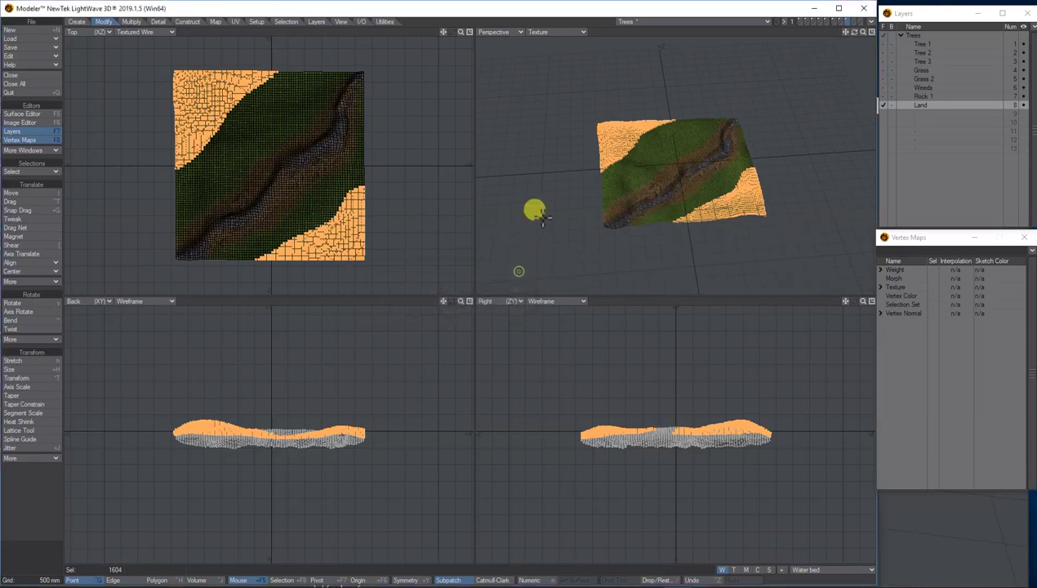
pyautogui.click(613, 172)
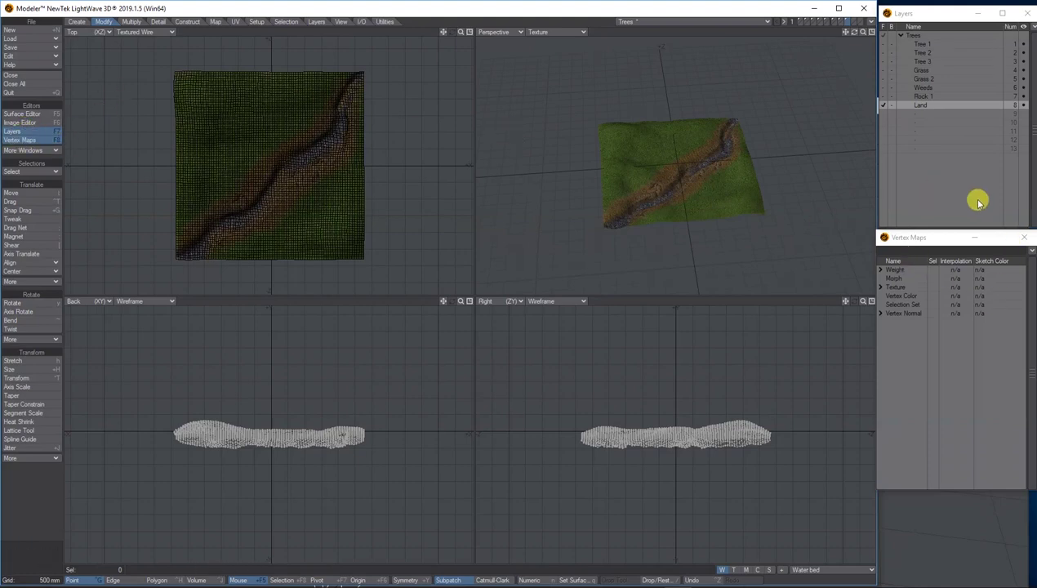
# - Expand the Weight group in Vertex Maps, widen its Name column, and make Wild grass the current weight map
pyautogui.click(881, 270)
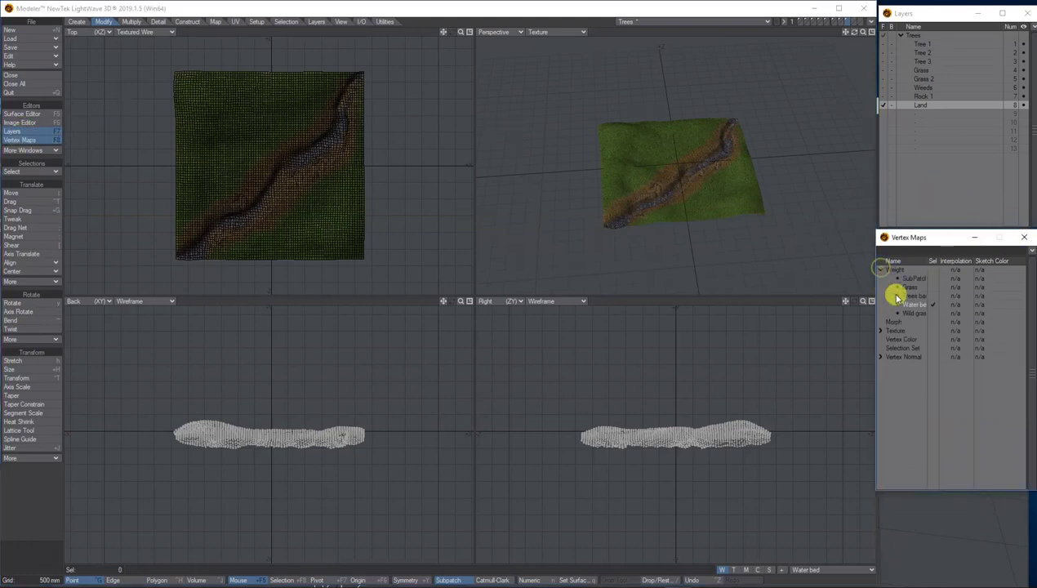
pyautogui.moveTo(934, 263)
pyautogui.mouseDown()
pyautogui.moveTo(968, 262)
pyautogui.moveTo(939, 262)
pyautogui.mouseUp()
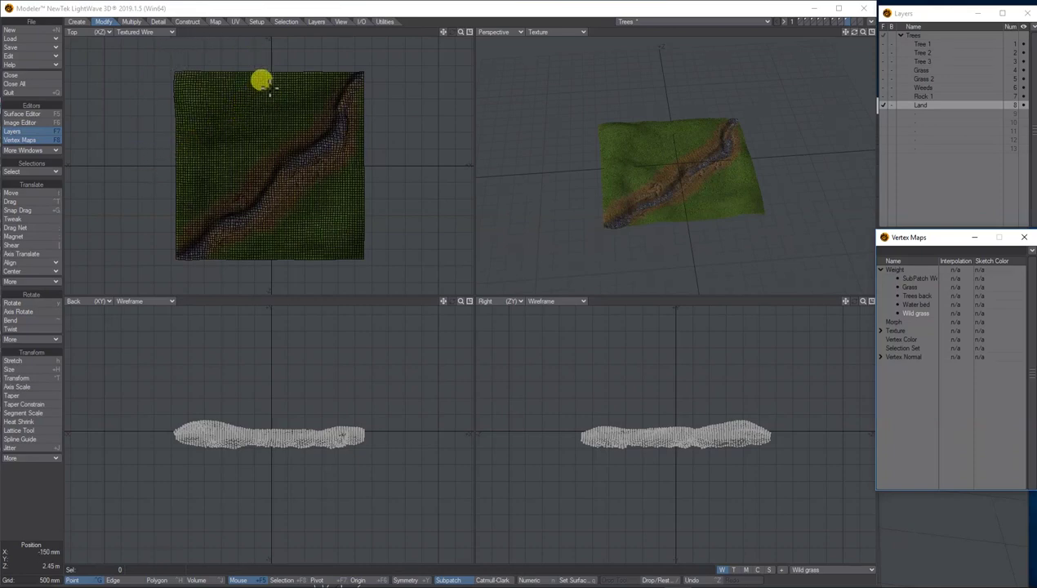
# - Try selecting scattered points across the grassy area on one side of the river in the Top view, and clear the selection
pyautogui.moveTo(243, 86)
pyautogui.mouseDown()
pyautogui.moveTo(199, 192)
pyautogui.moveTo(186, 189)
pyautogui.moveTo(194, 195)
pyautogui.moveTo(186, 176)
pyautogui.moveTo(213, 116)
pyautogui.moveTo(249, 83)
pyautogui.moveTo(308, 88)
pyautogui.moveTo(284, 115)
pyautogui.mouseUp()
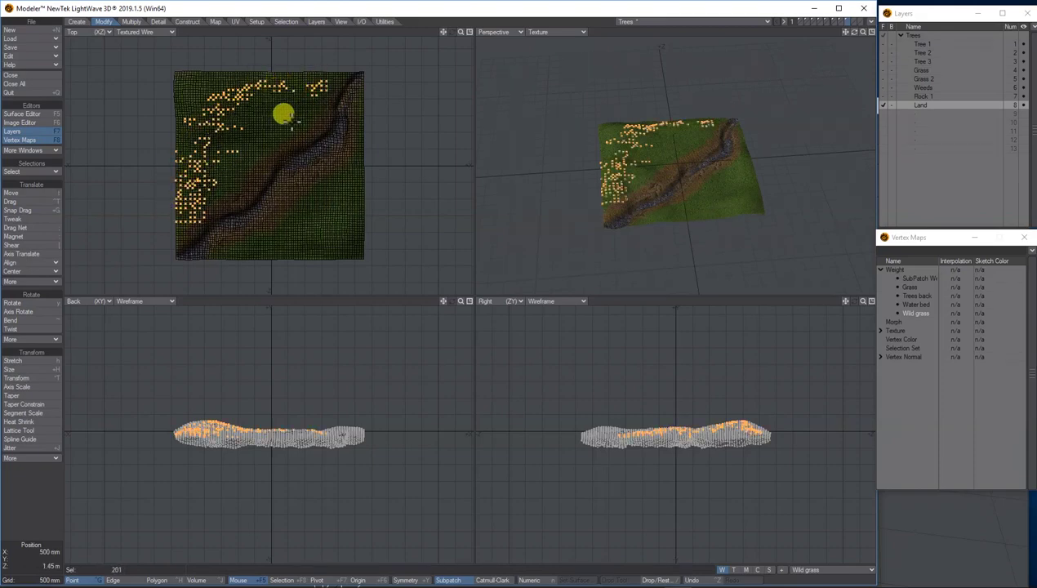
pyautogui.press('/')
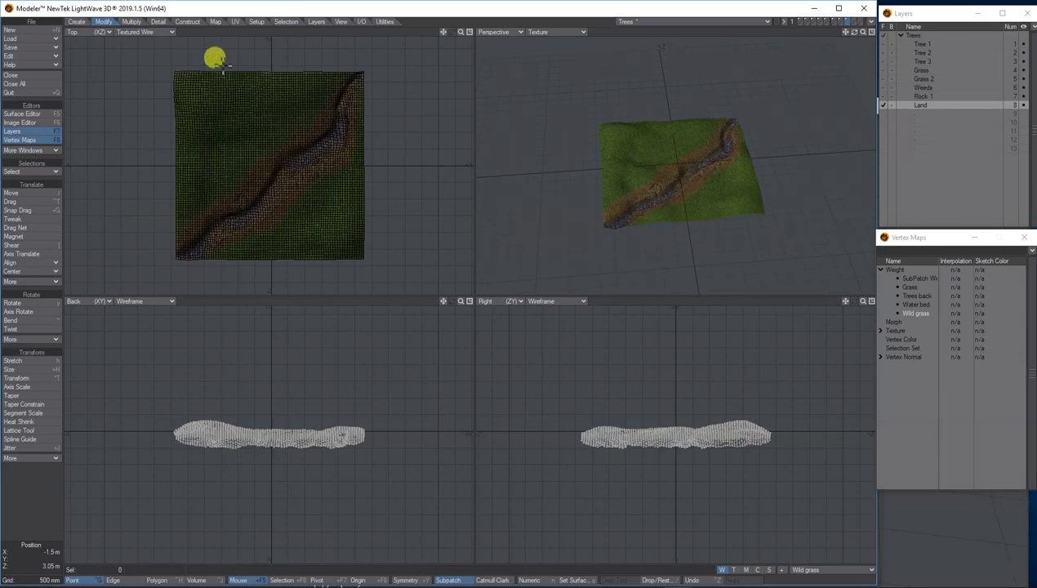
# - Set the Top viewport to Weight Shade and compare the land's Wild grass, Water bed, Trees back and Grass weight maps
pyautogui.click(140, 32)
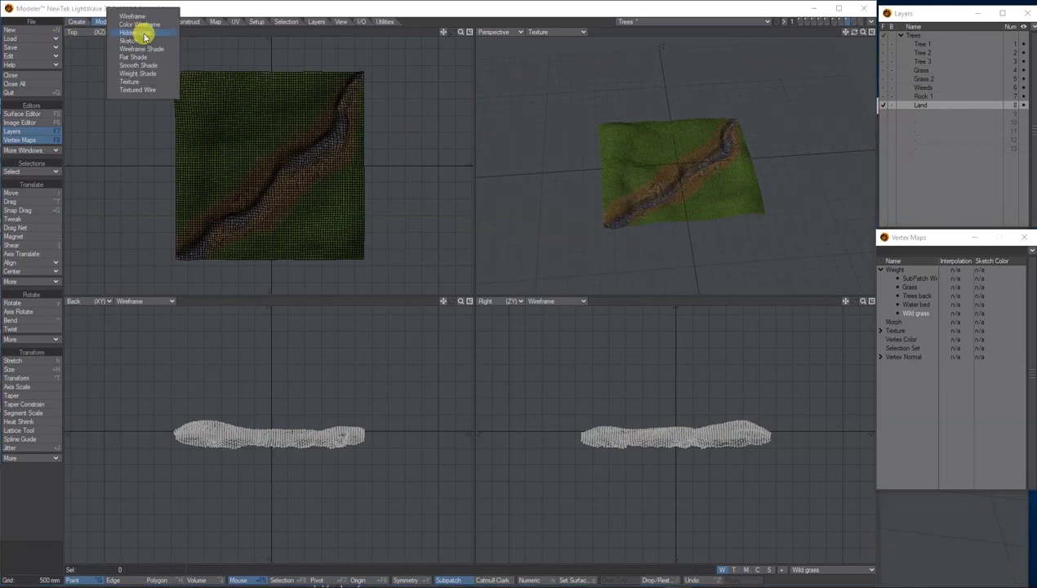
pyautogui.click(137, 74)
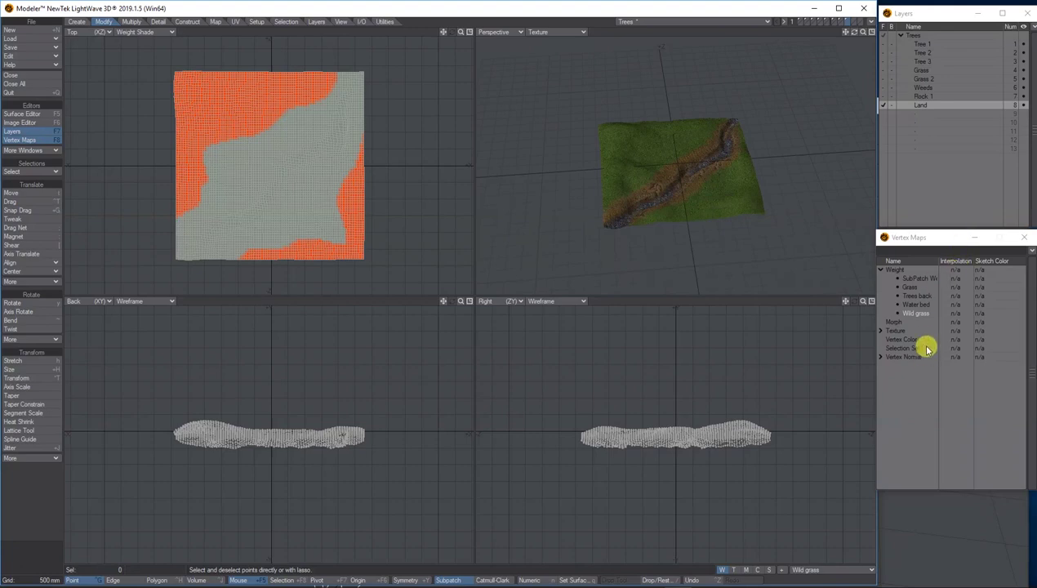
pyautogui.click(916, 303)
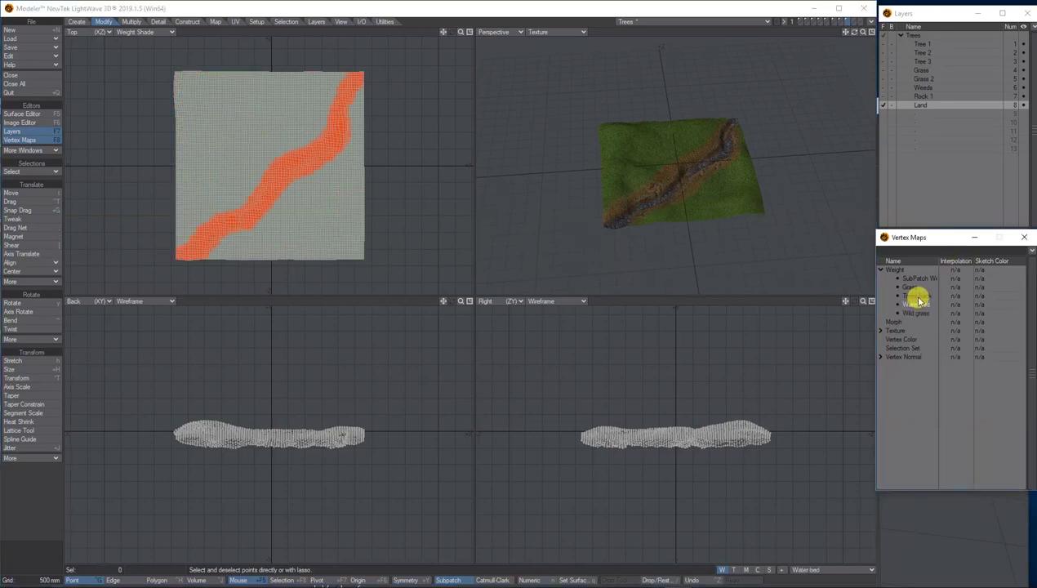
pyautogui.click(918, 297)
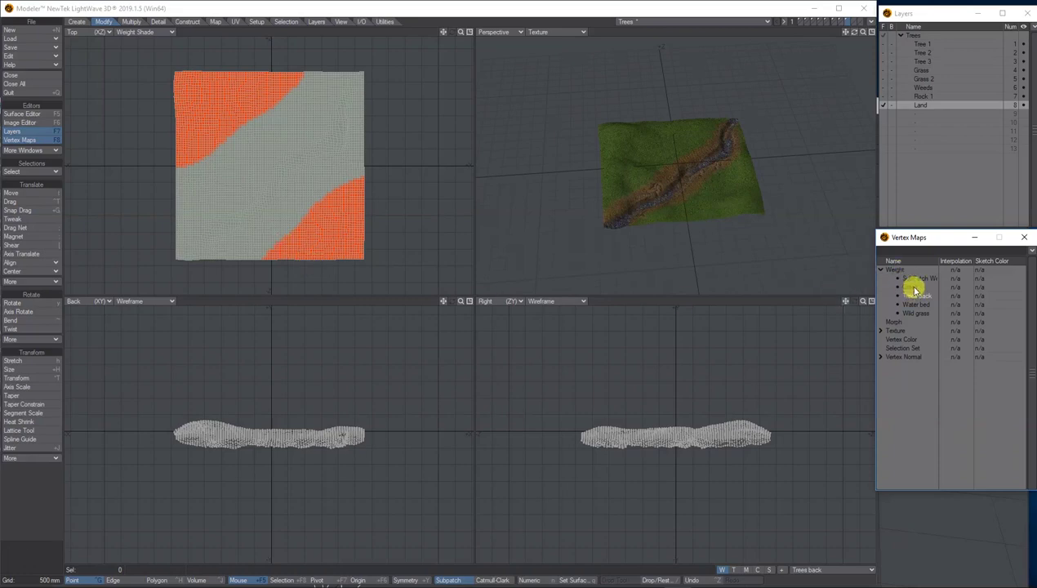
pyautogui.click(913, 288)
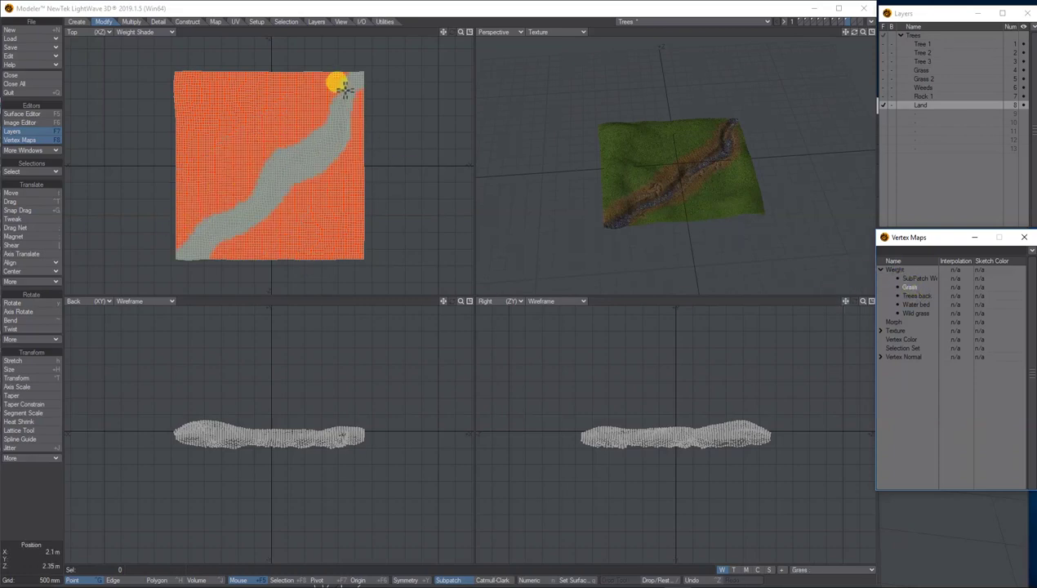
pyautogui.click(911, 314)
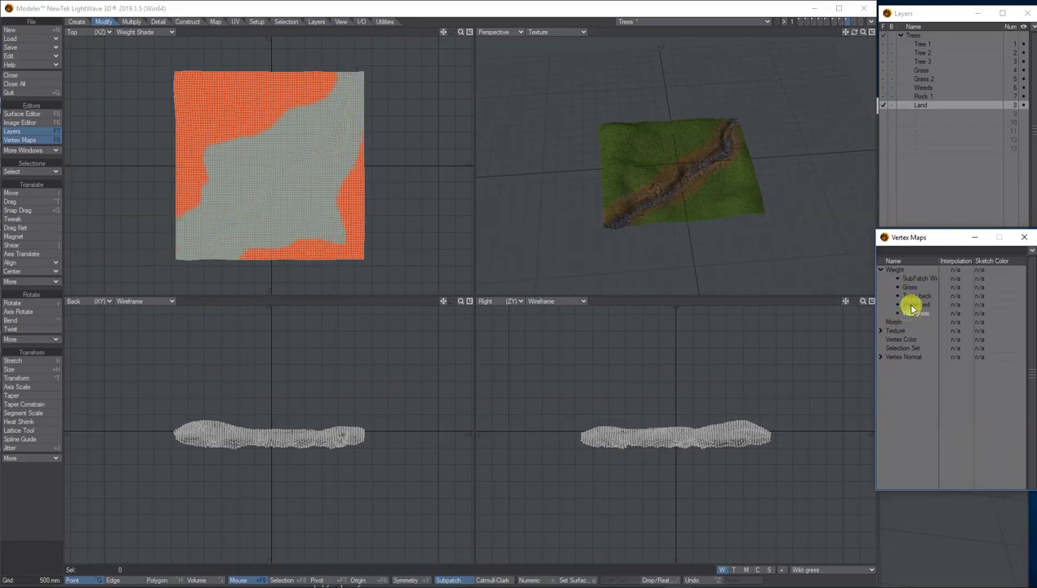
pyautogui.click(914, 304)
pyautogui.click(914, 296)
pyautogui.click(914, 287)
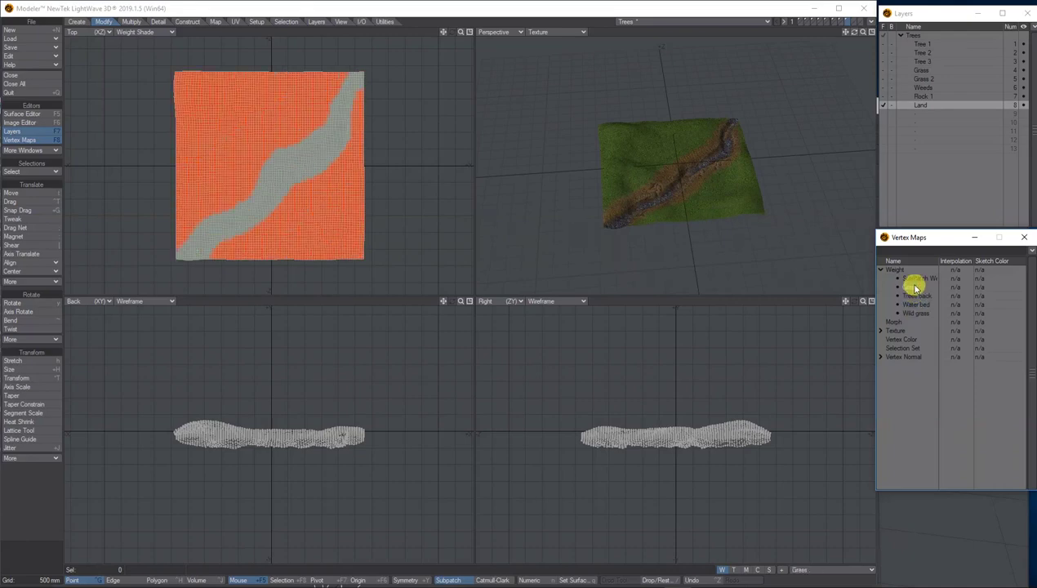
# - Compare the land's Trees back, Water bed and Wild grass weight maps, and look through the list of available weight maps
pyautogui.click(914, 296)
pyautogui.click(913, 305)
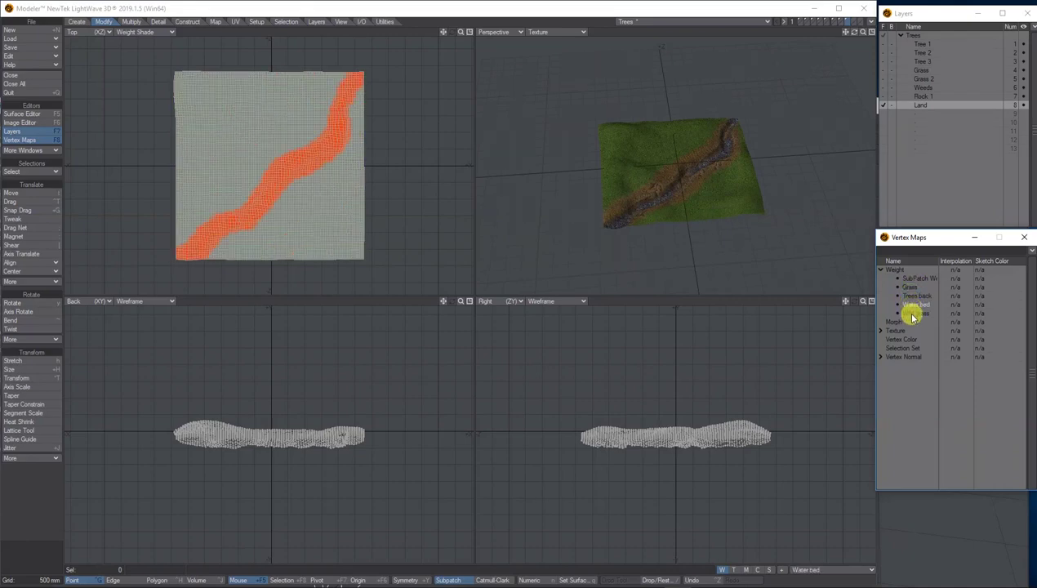
pyautogui.click(914, 314)
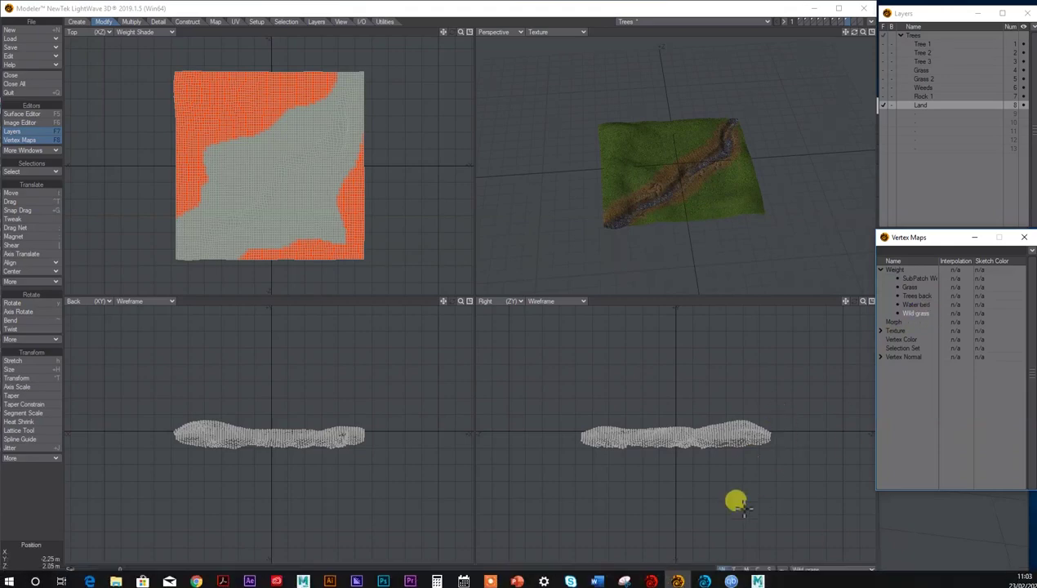
pyautogui.click(817, 570)
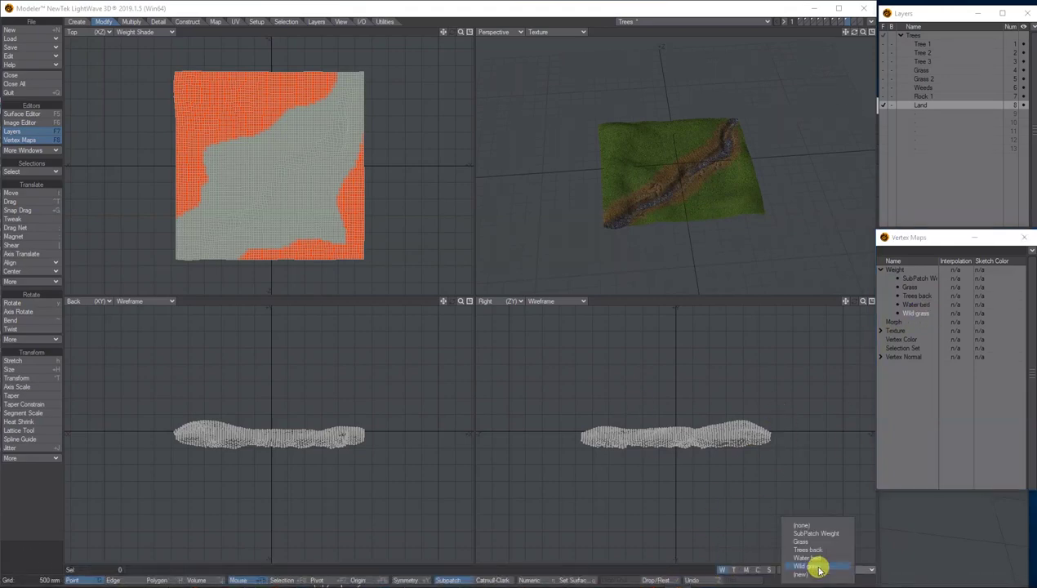
pyautogui.click(813, 392)
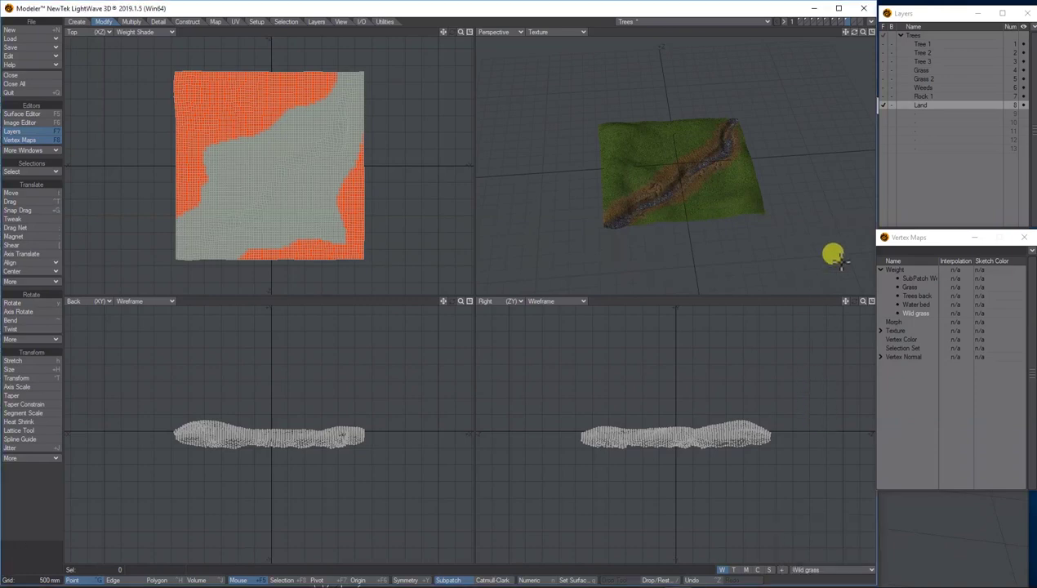
# - Display the Water bed weight map on the land and check which operations are available for it
pyautogui.click(916, 308)
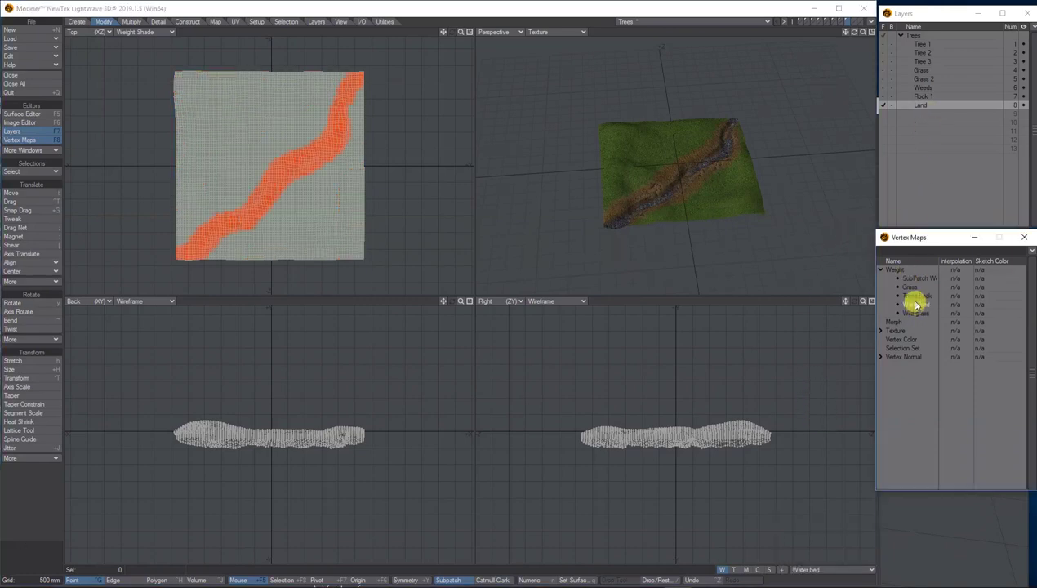
pyautogui.rightClick(916, 304)
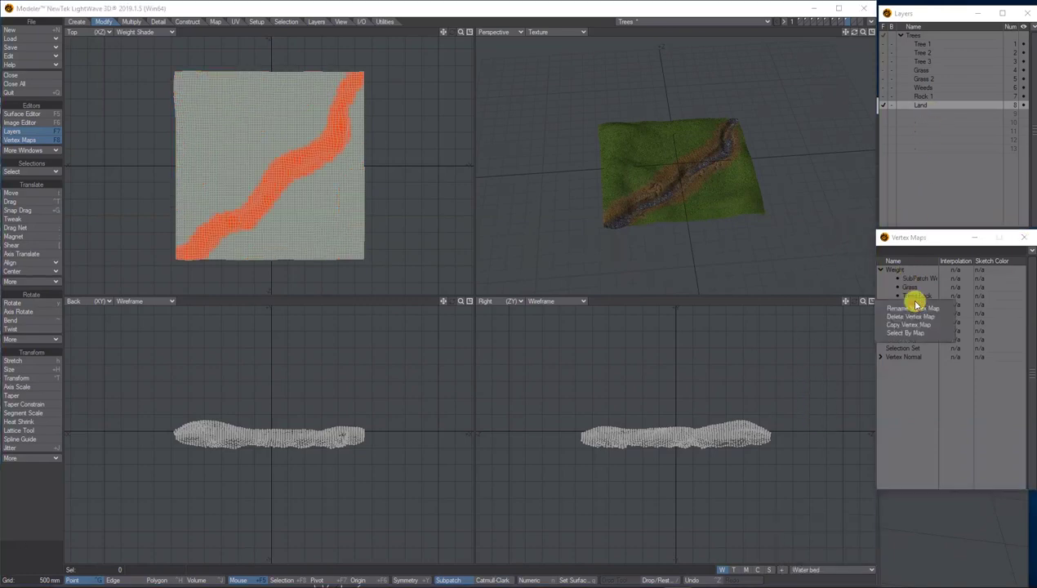
pyautogui.click(940, 238)
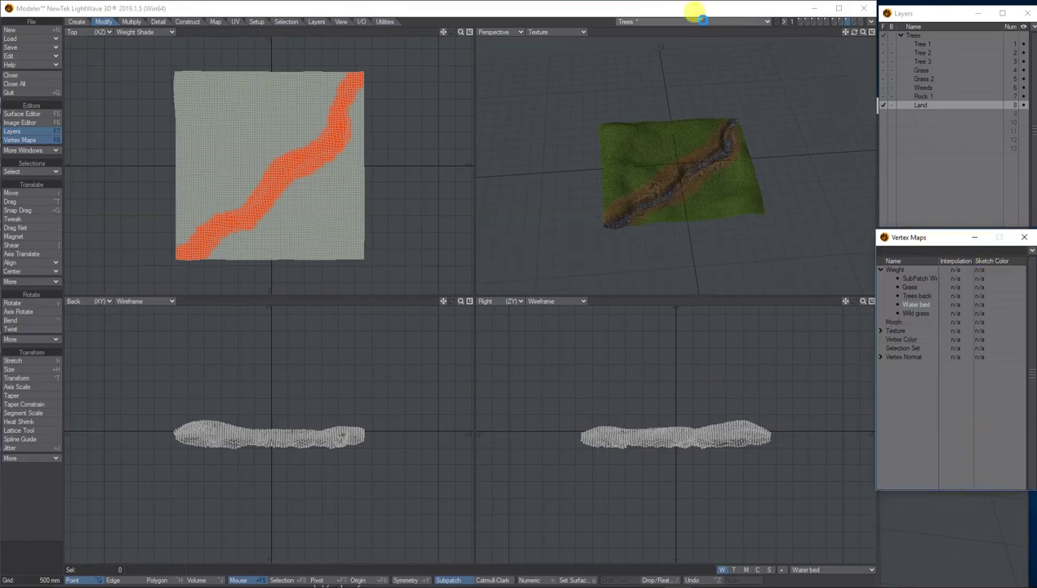
# - Send the Trees object to Layout, and frame the imported land and vegetation in Layout's Perspective view
pyautogui.click(872, 25)
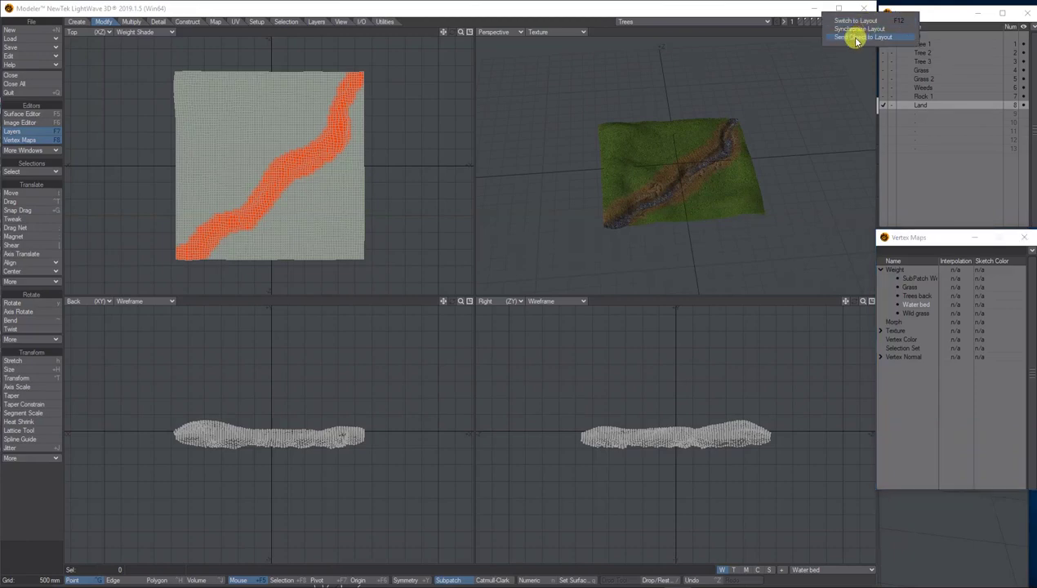
pyautogui.click(856, 38)
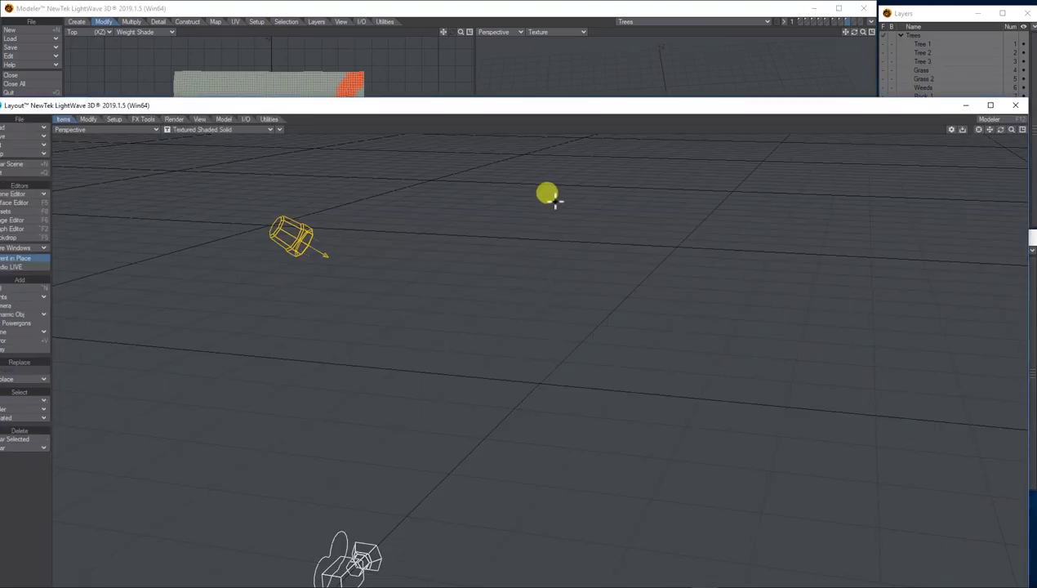
pyautogui.moveTo(520, 108); pyautogui.dragTo(531, 4)
pyautogui.moveTo(1019, 32)
pyautogui.mouseDown()
pyautogui.moveTo(1030, 49)
pyautogui.moveTo(1018, 29)
pyautogui.mouseUp()
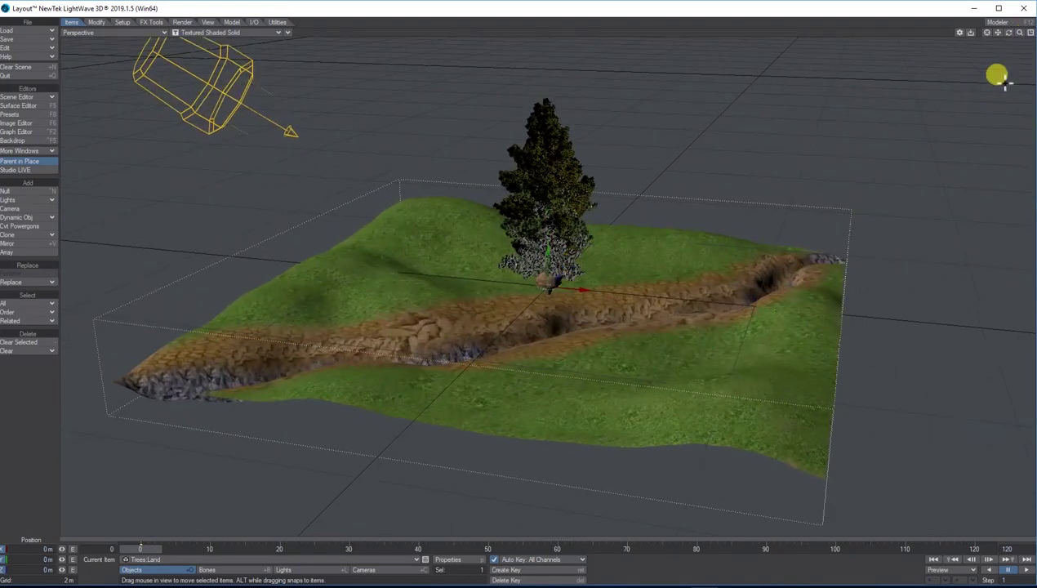
pyautogui.moveTo(998, 33); pyautogui.dragTo(960, 45)
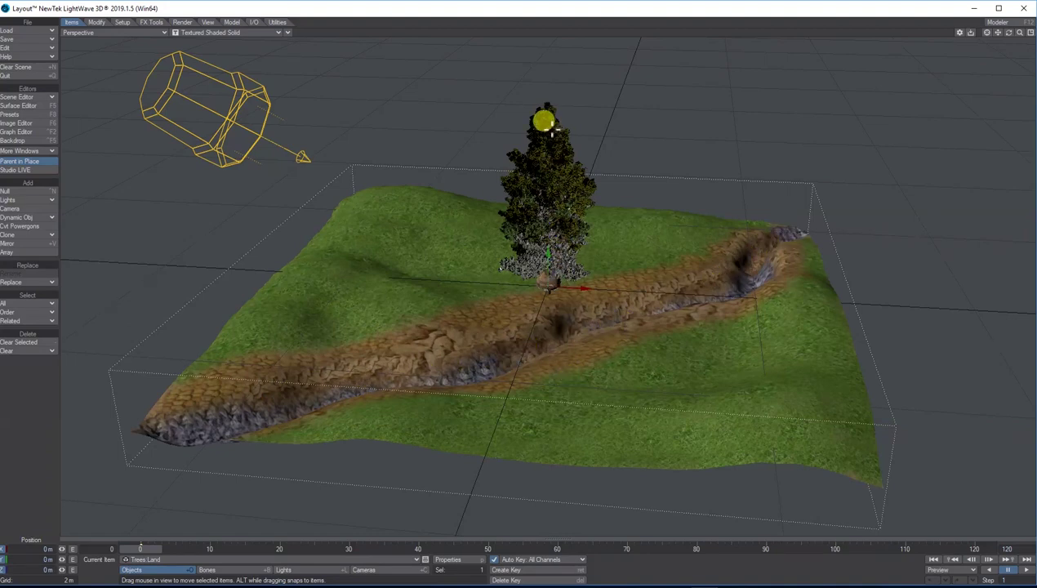
# - In an enlarged Scene Editor, hide all Trees items from Trees:Grass through Trees:Weeds
pyautogui.click(37, 98)
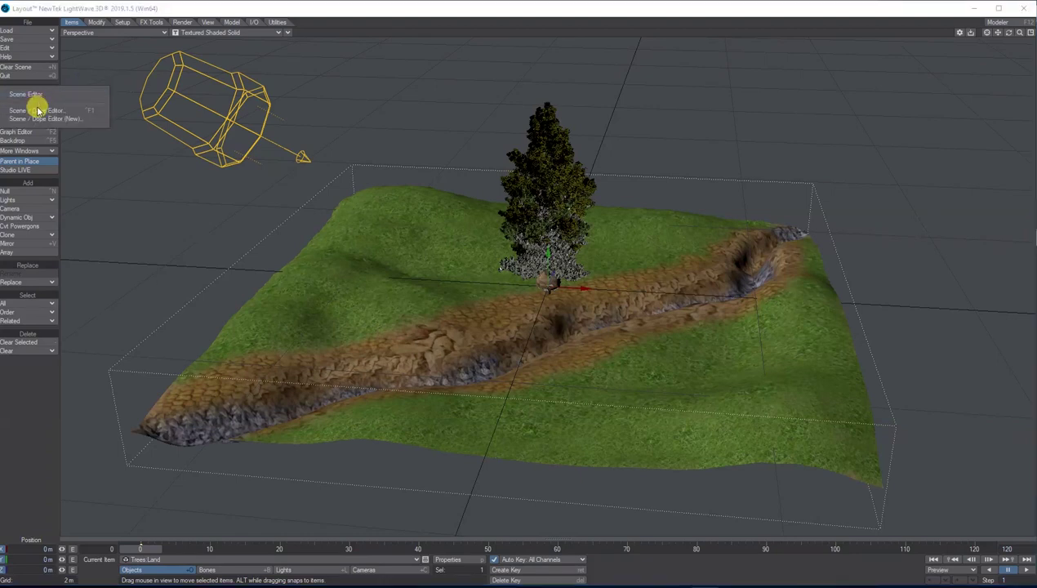
pyautogui.click(37, 108)
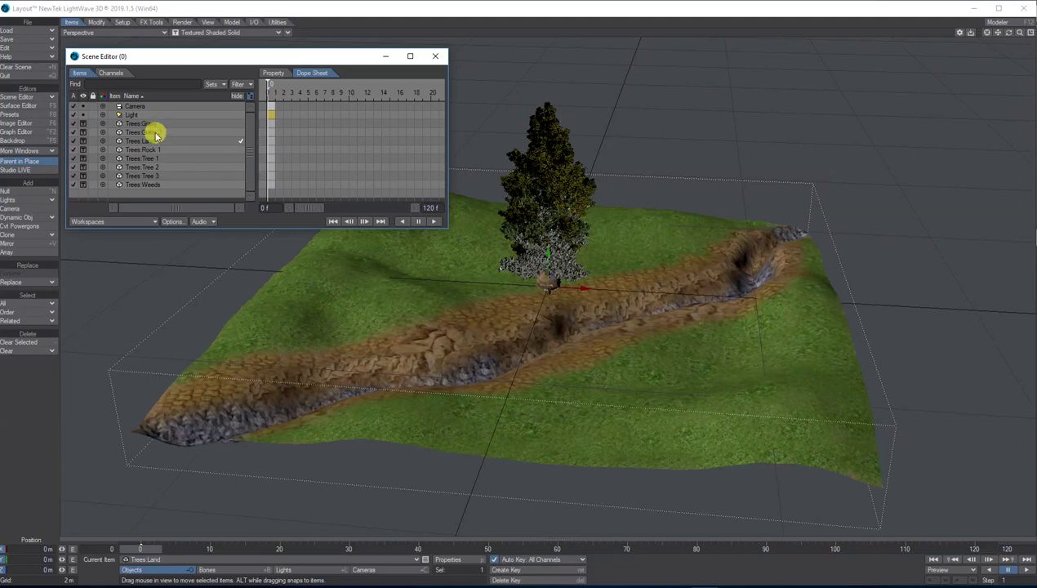
pyautogui.click(159, 150)
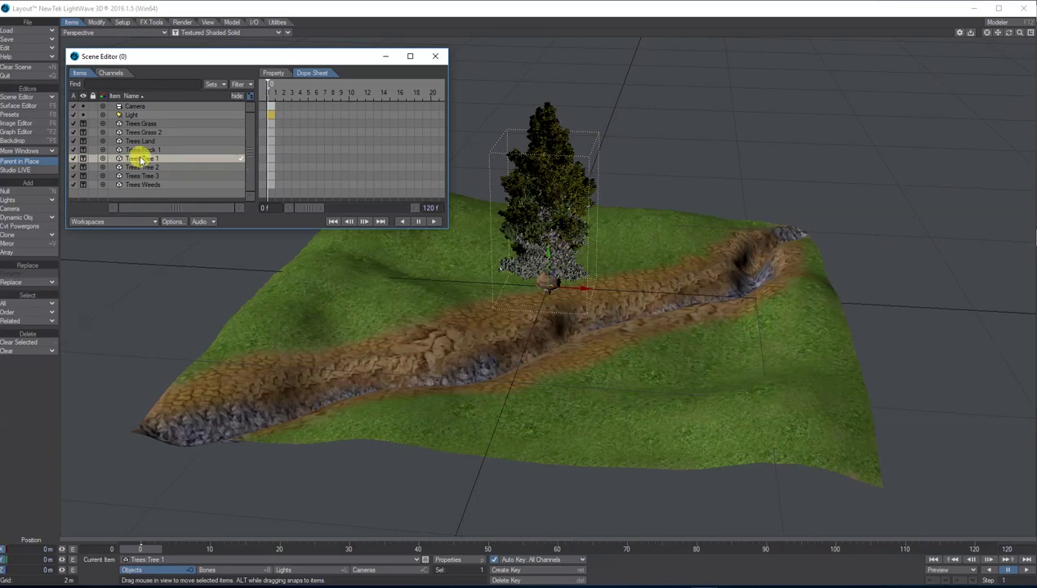
pyautogui.click(151, 125)
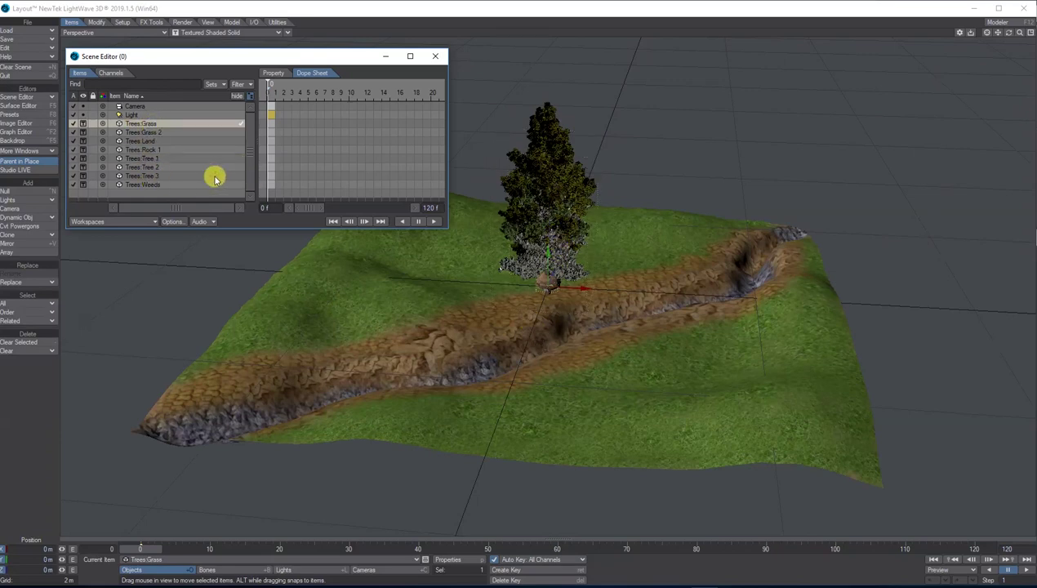
pyautogui.moveTo(261, 229); pyautogui.dragTo(273, 323)
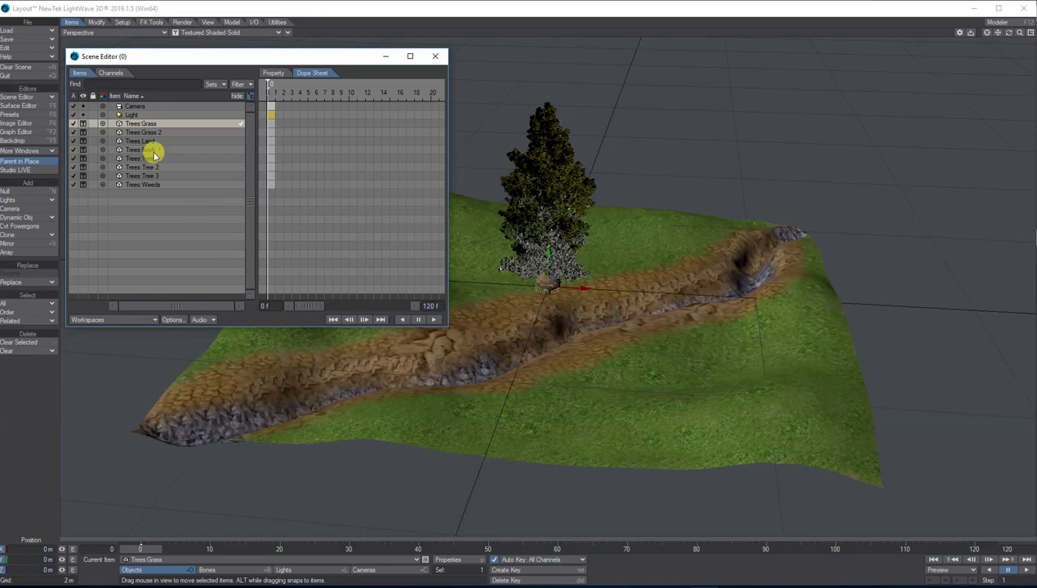
pyautogui.keyDown('shift'); pyautogui.click(164, 187); pyautogui.keyUp('shift')
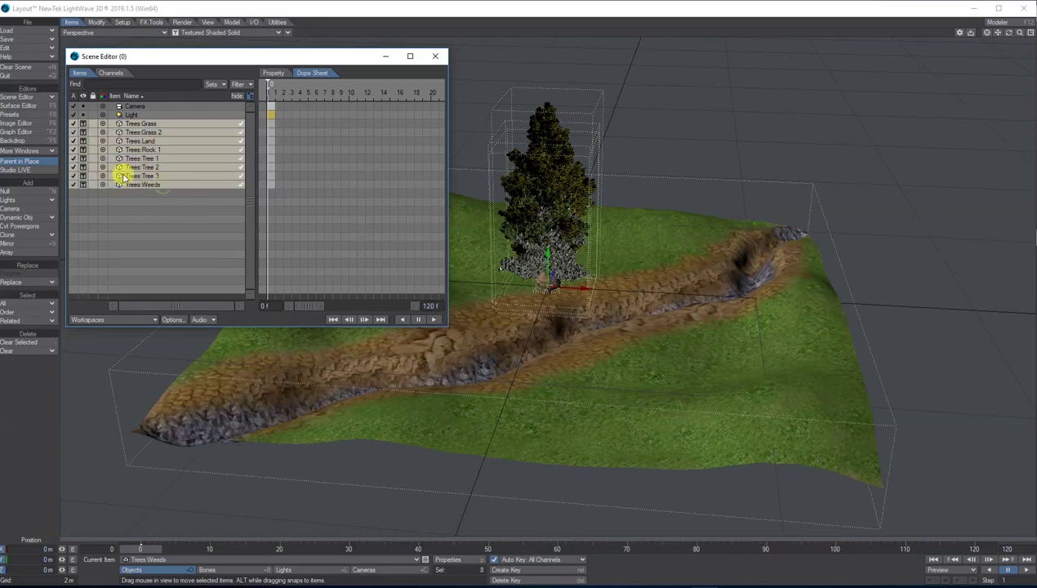
pyautogui.click(84, 126)
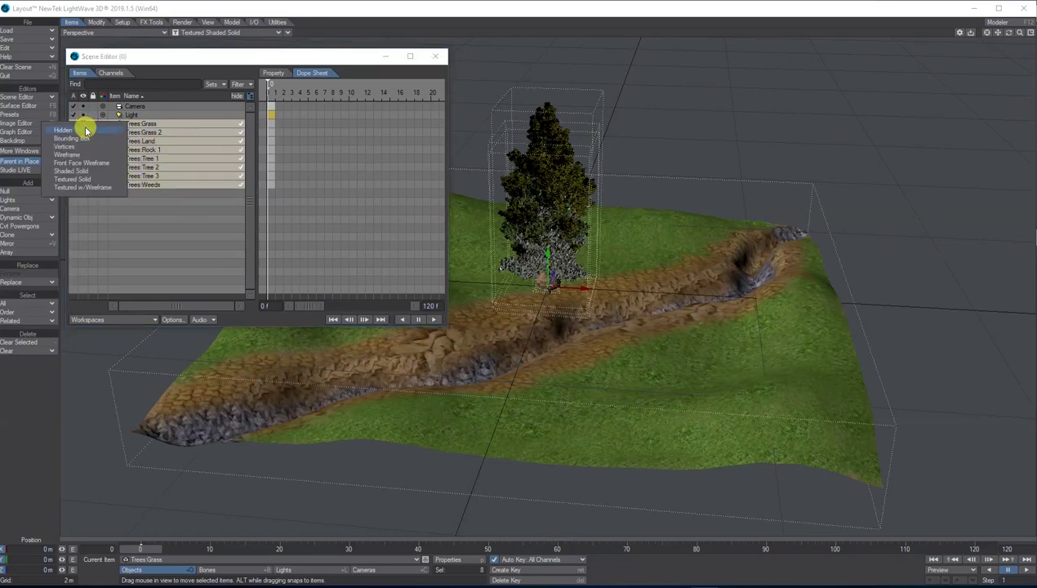
pyautogui.click(82, 131)
# - Make only Trees:Land visible and active again, and close the Scene Editor
pyautogui.click(155, 142)
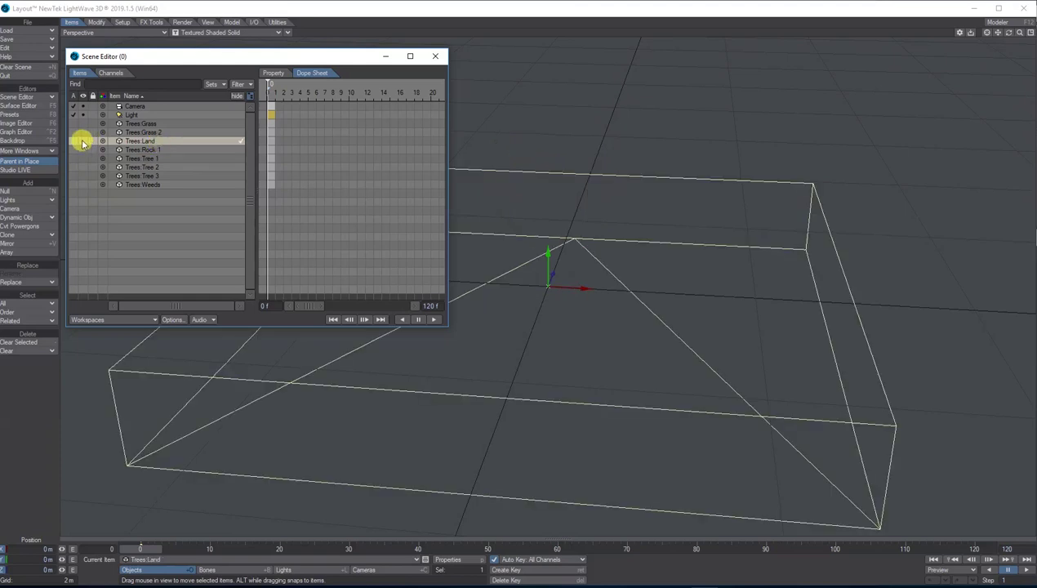
pyautogui.click(82, 143)
pyautogui.click(74, 197)
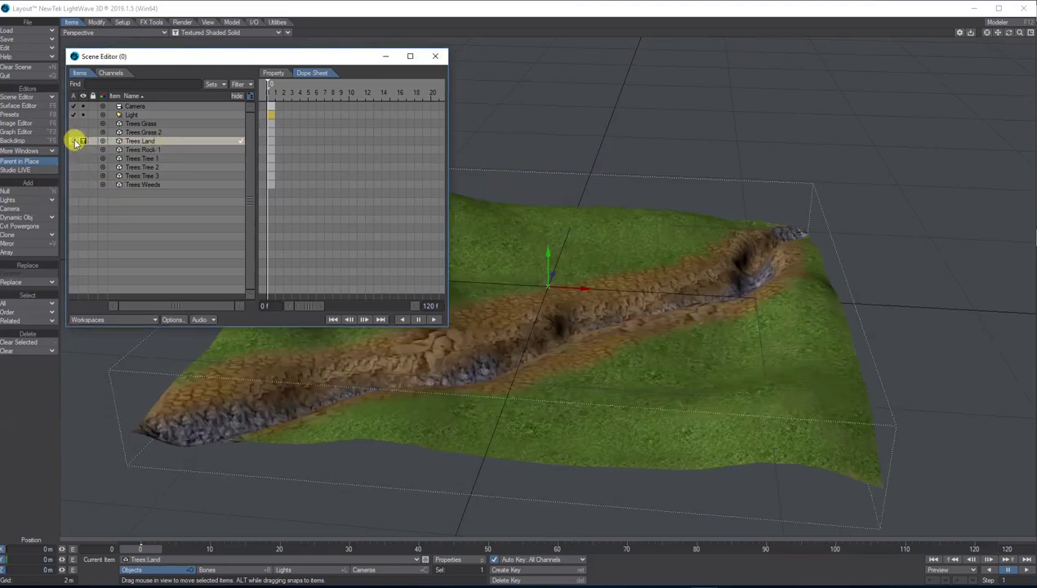
pyautogui.click(436, 55)
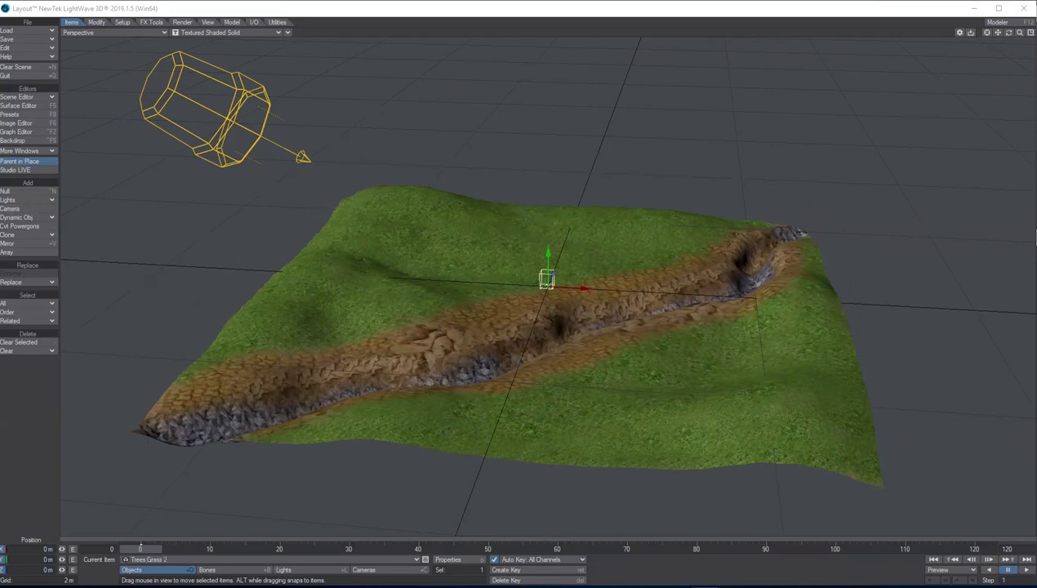
# - Preview the land with VPR in the Perspective viewport from different angles, and return the viewport to Textured Shaded Solid
pyautogui.click(409, 251)
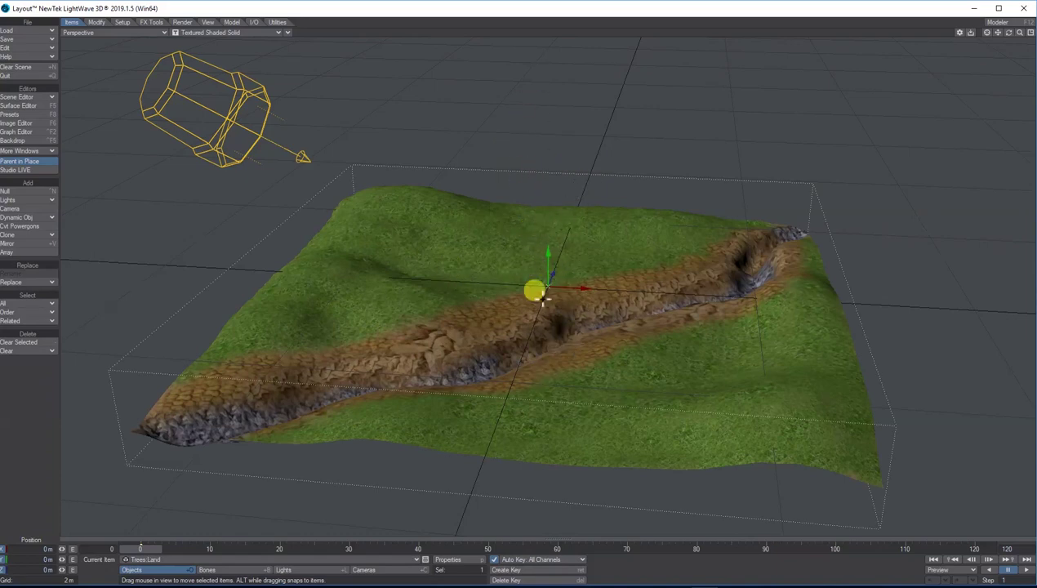
pyautogui.moveTo(1009, 32); pyautogui.dragTo(394, 169)
pyautogui.click(297, 116)
pyautogui.moveTo(297, 116); pyautogui.dragTo(297, 24, button='right')
pyautogui.click(234, 32)
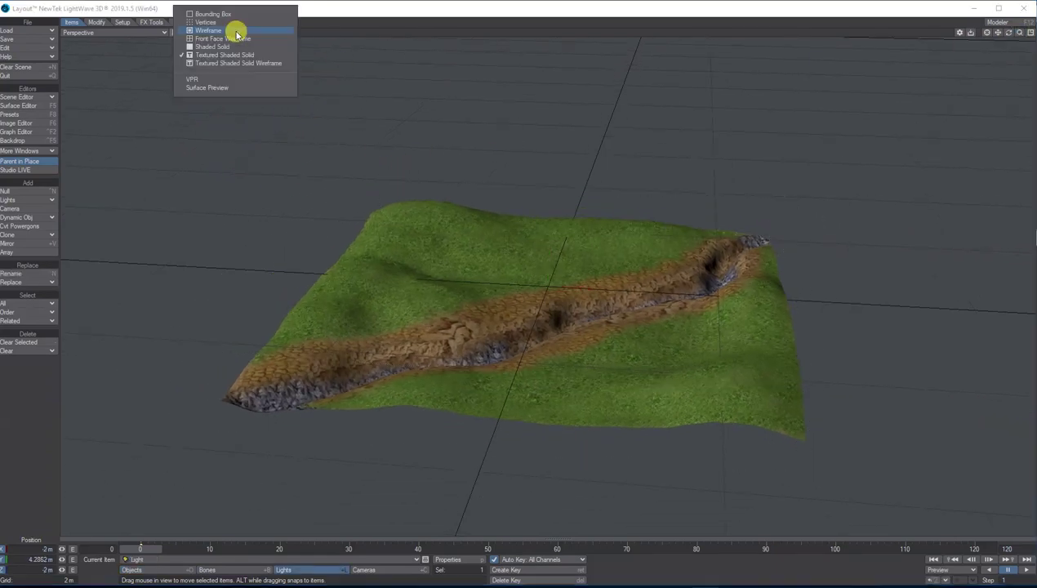
pyautogui.click(233, 79)
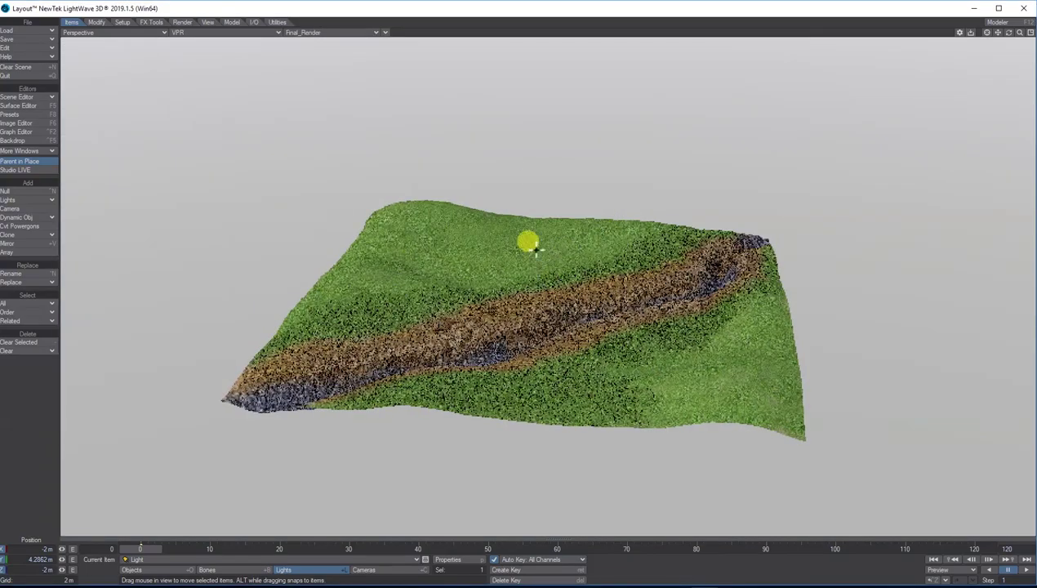
pyautogui.moveTo(1009, 32); pyautogui.dragTo(731, 408)
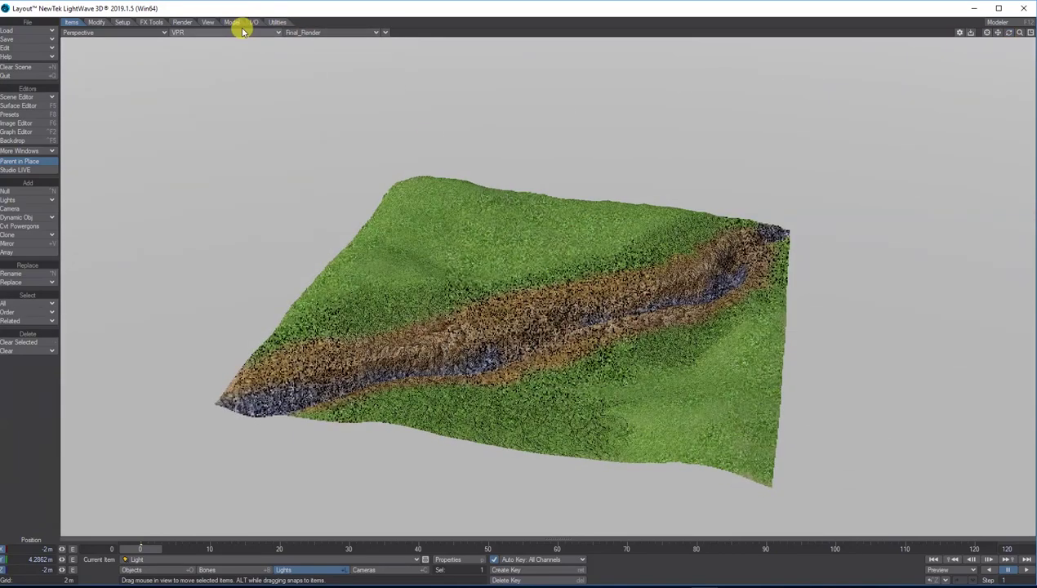
pyautogui.click(242, 32)
pyautogui.click(244, 41)
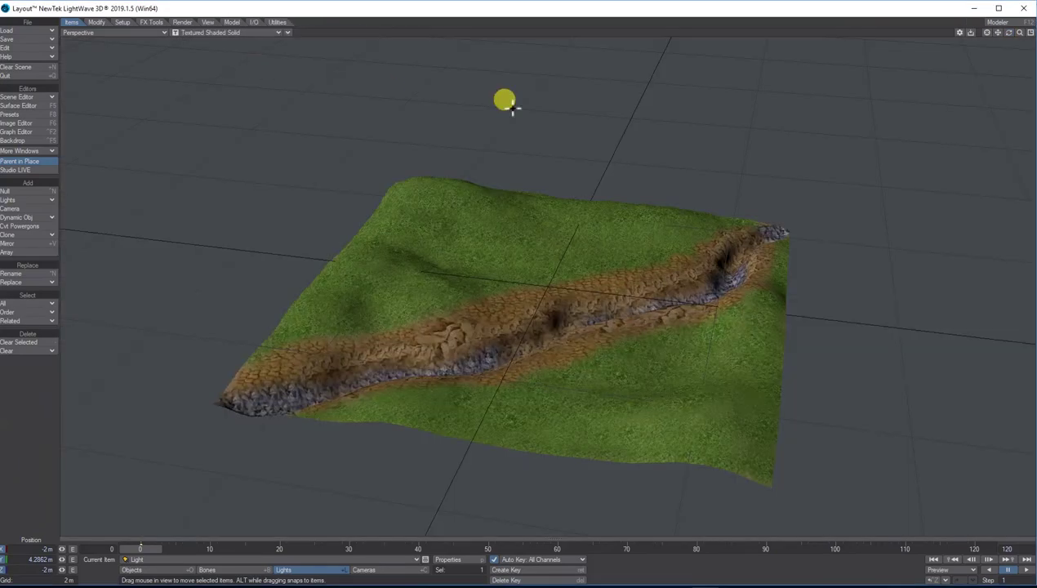
pyautogui.moveTo(1008, 32); pyautogui.dragTo(993, 37)
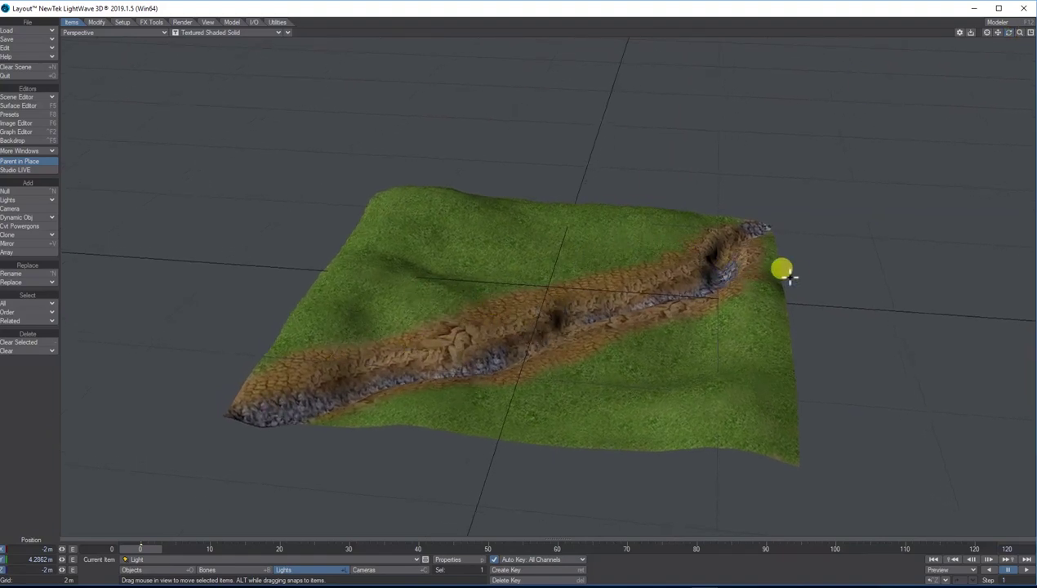
pyautogui.moveTo(1011, 36); pyautogui.dragTo(931, 96)
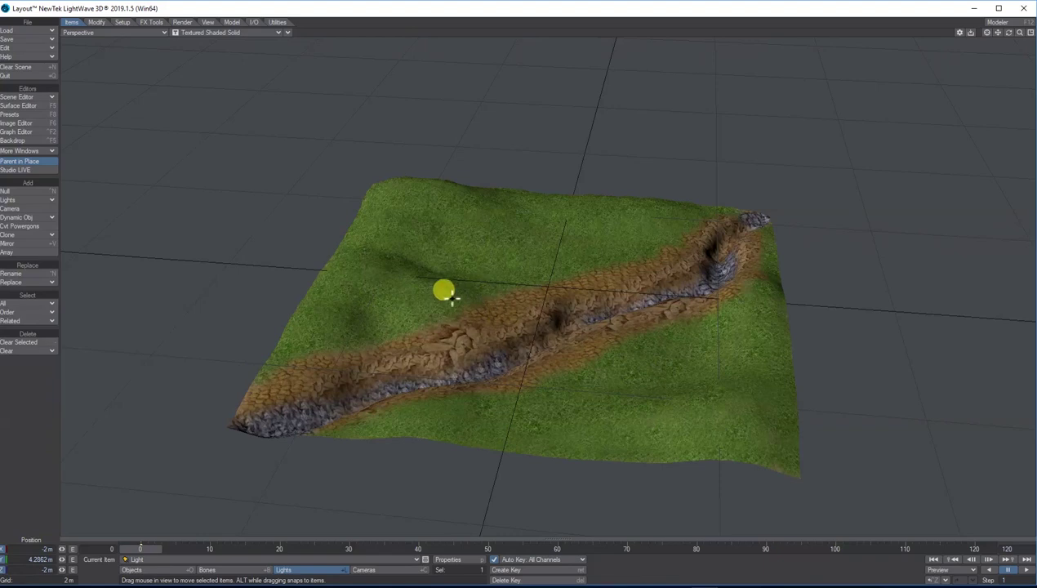
# - Select the land and add an Instance Generator to it in its Object Properties
pyautogui.click(441, 247)
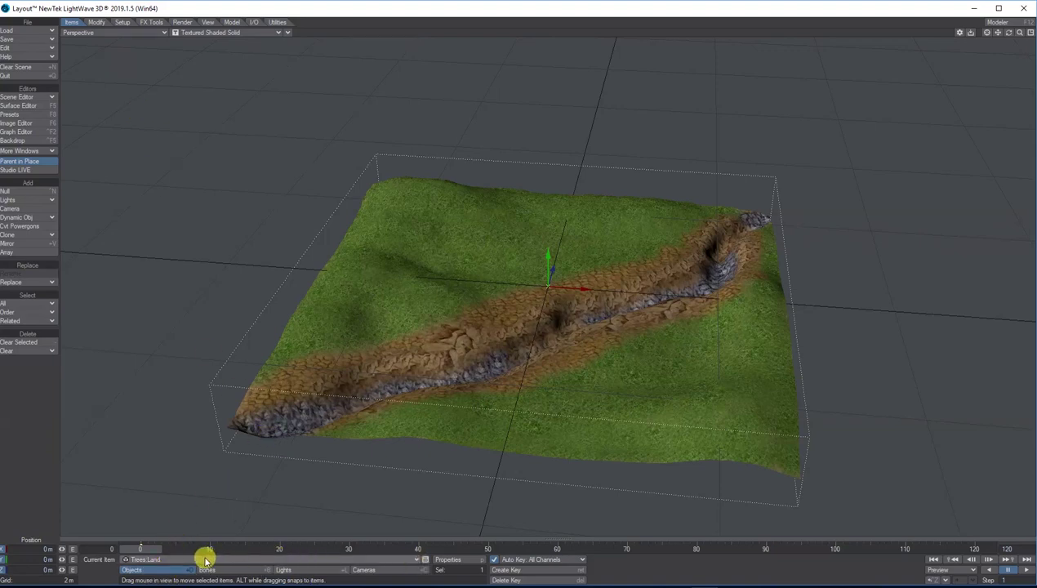
pyautogui.click(458, 561)
pyautogui.moveTo(162, 213); pyautogui.dragTo(134, 42)
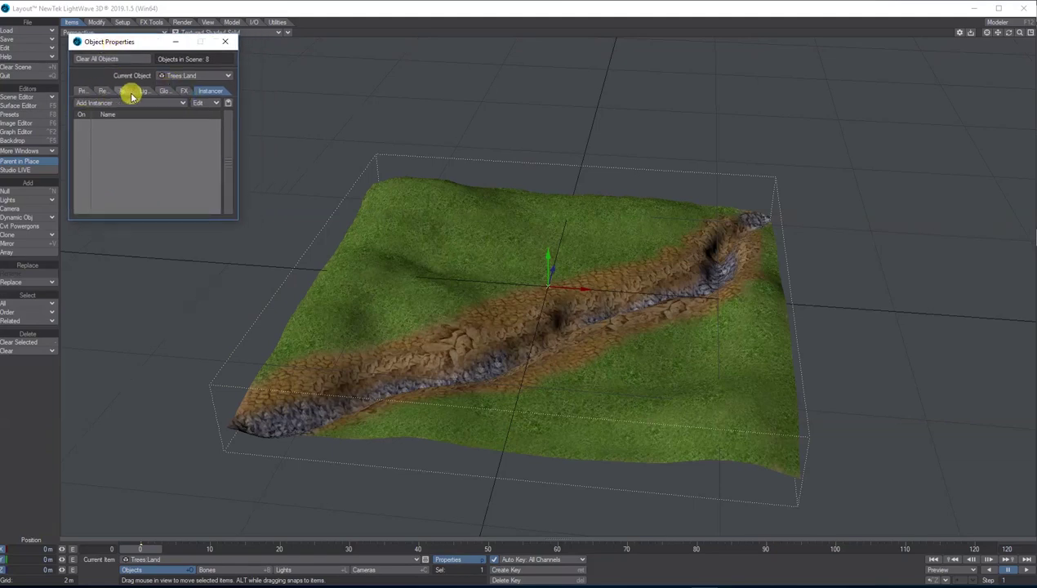
pyautogui.click(87, 104)
pyautogui.click(81, 103)
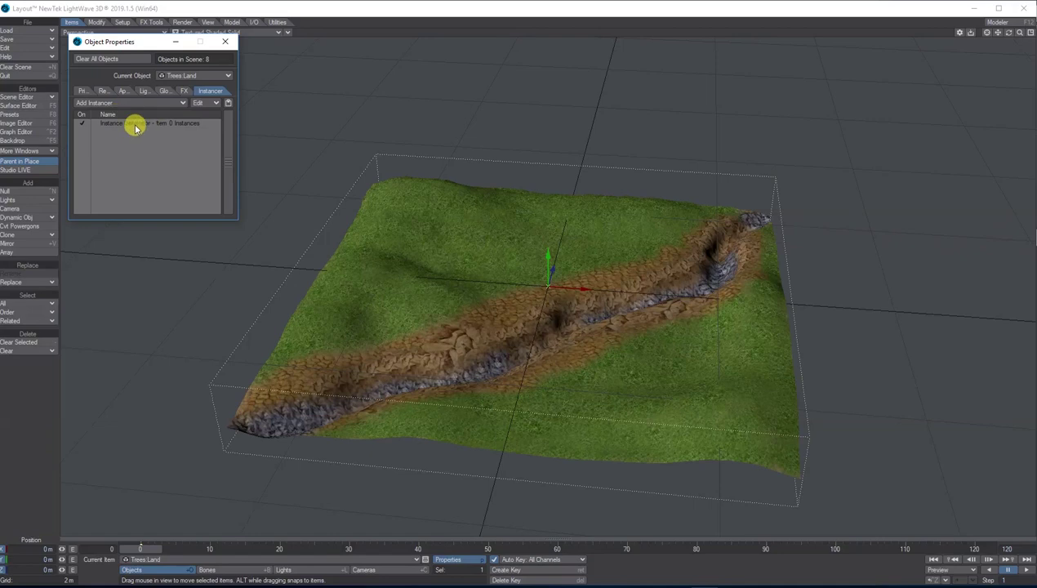
# - Open the land's Instance Generator settings and add Trees:Tree 1 as an object to instance
pyautogui.doubleClick(162, 124)
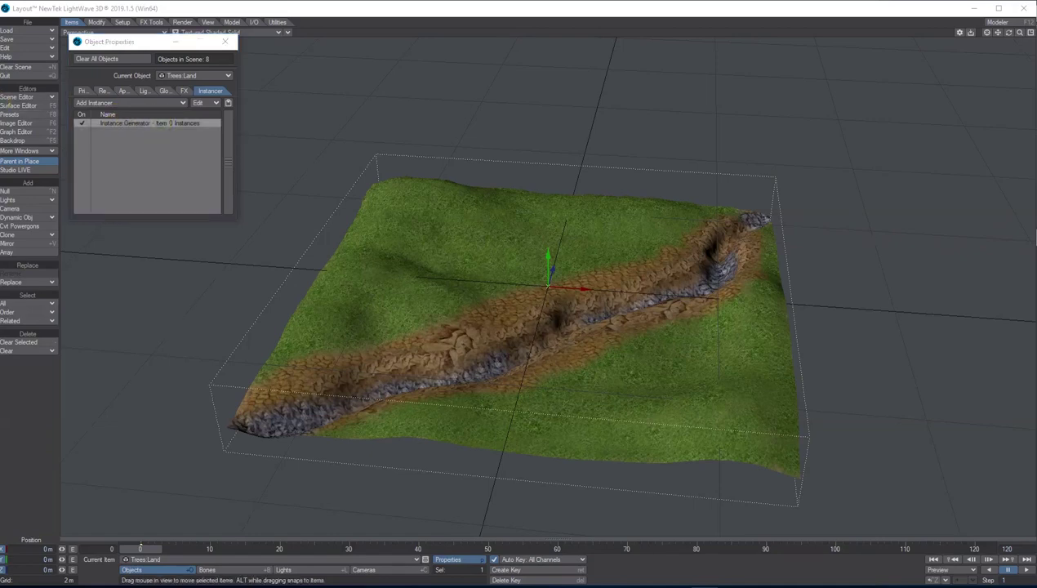
pyautogui.moveTo(164, 81); pyautogui.dragTo(220, 40)
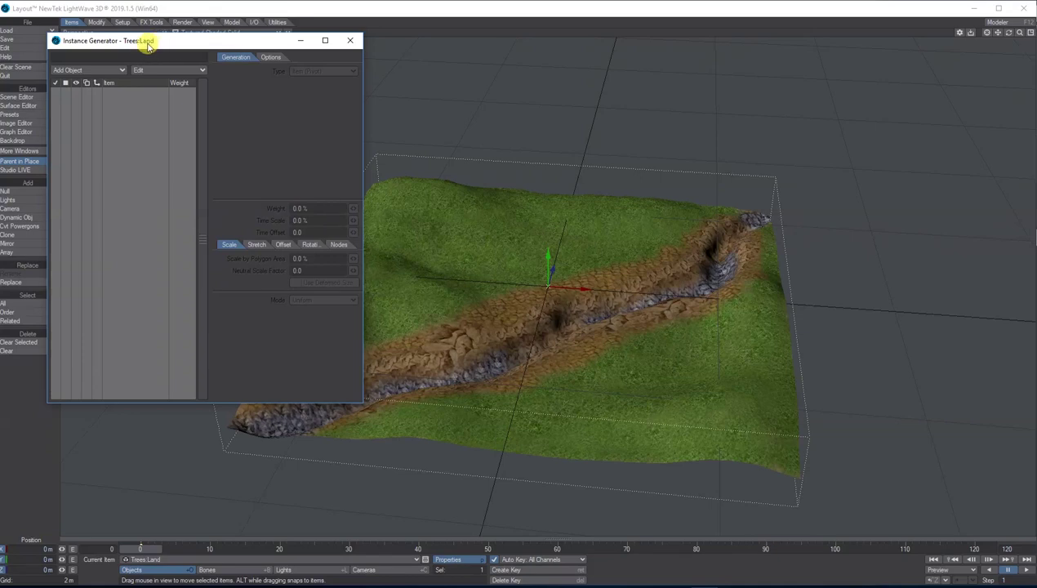
pyautogui.click(68, 70)
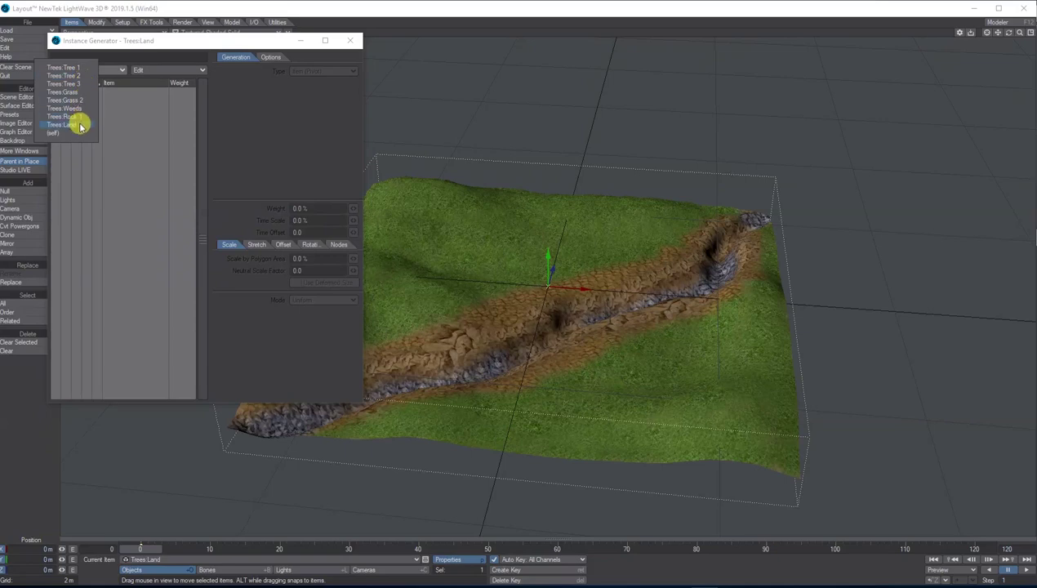
pyautogui.click(71, 70)
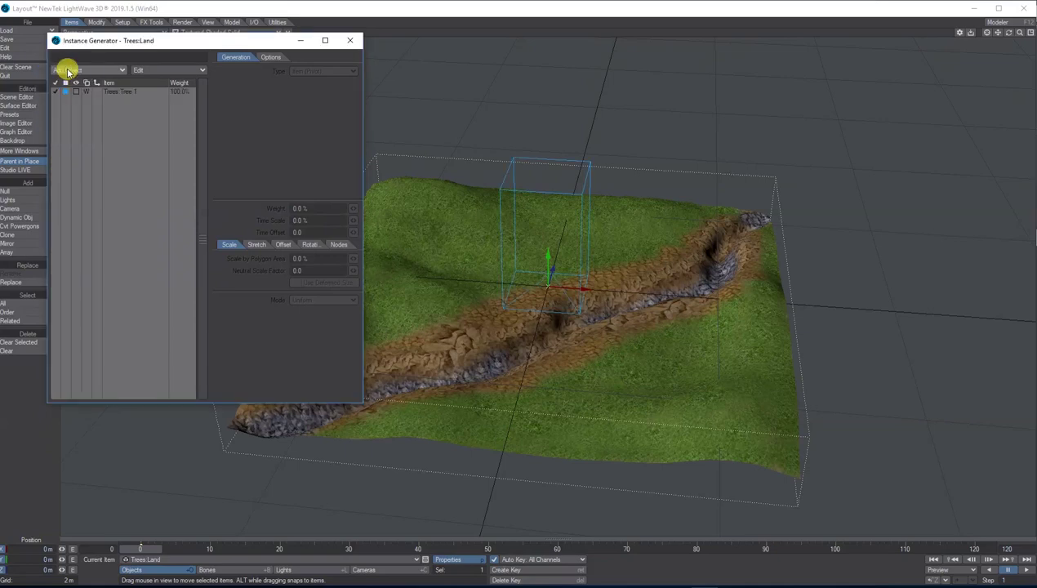
# - Colour the Trees:Tree 1 instance entry green and show its instances as full tree geometry in the viewport
pyautogui.click(115, 94)
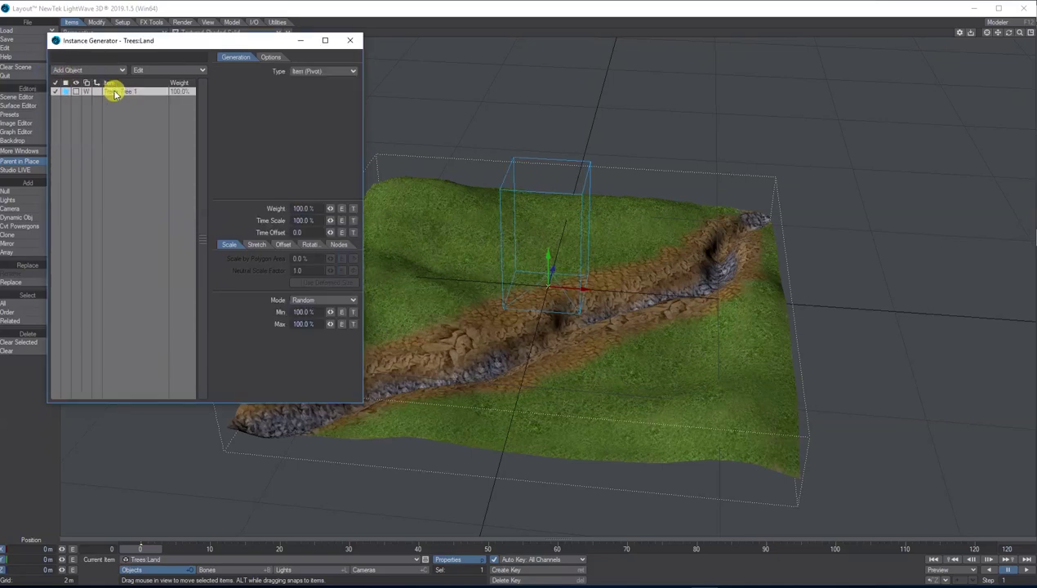
pyautogui.click(68, 94)
pyautogui.click(63, 94)
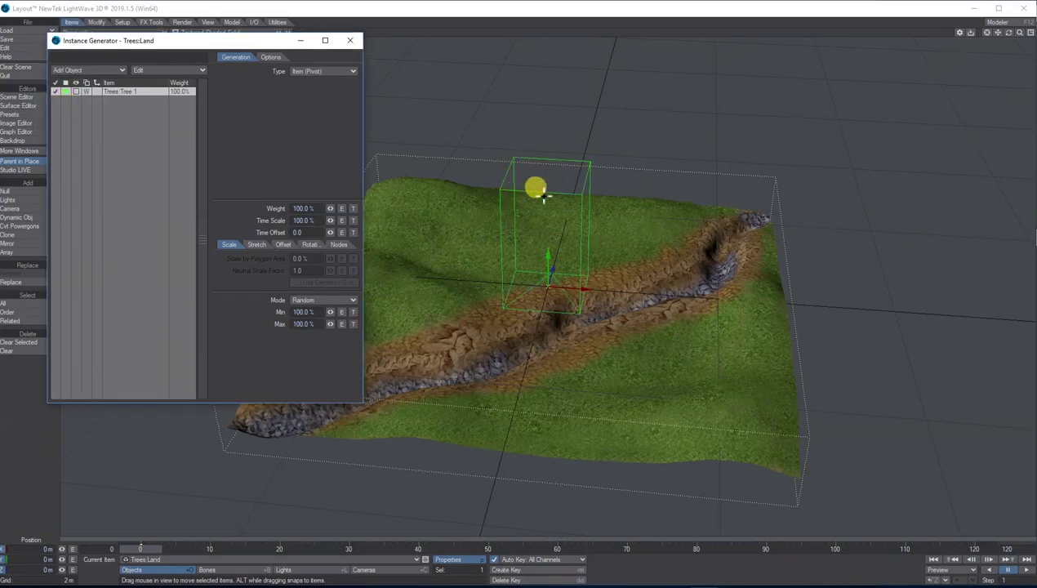
pyautogui.click(84, 94)
pyautogui.click(75, 118)
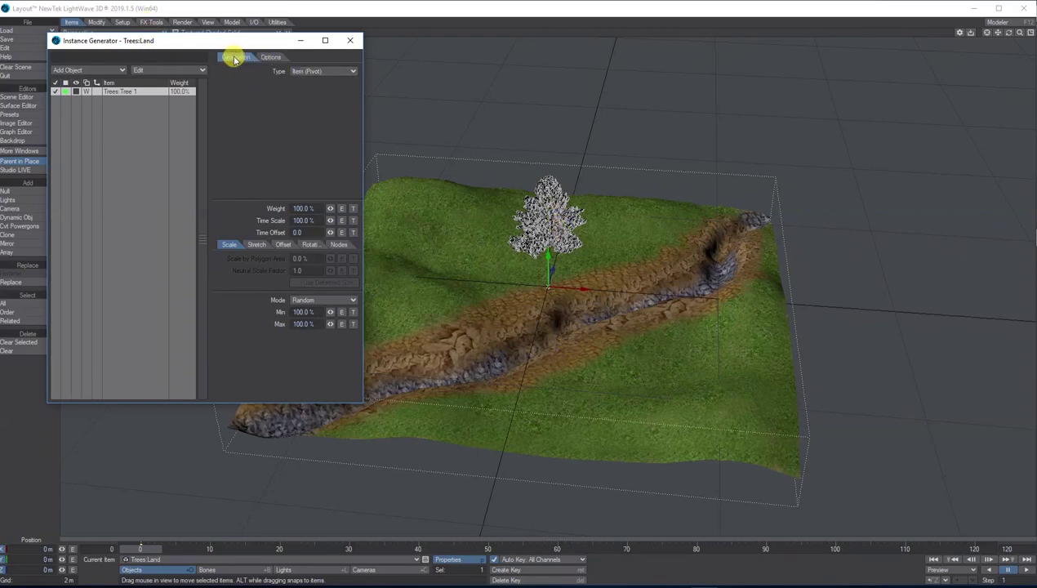
# - Set the Instance Generator's type to Surface and generate 100 instances of Trees:Tree 1
pyautogui.click(323, 72)
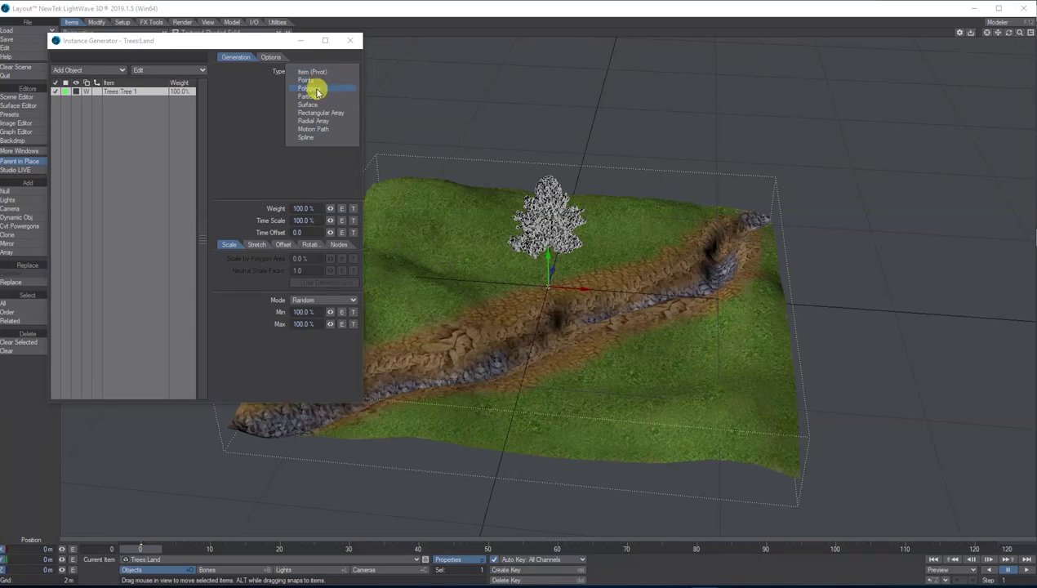
pyautogui.click(316, 104)
pyautogui.click(307, 83)
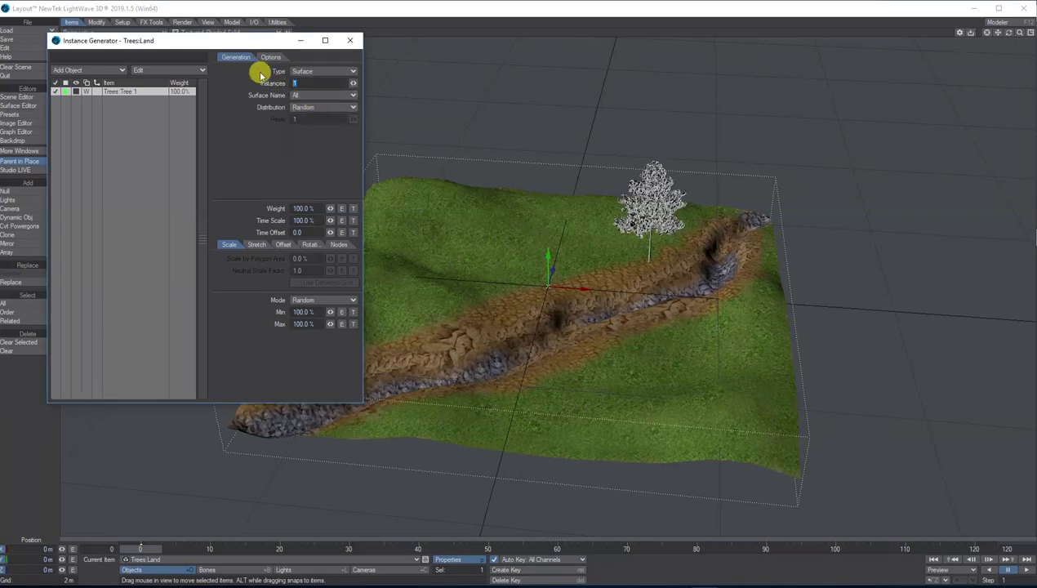
pyautogui.write('100')
pyautogui.press('Tab')
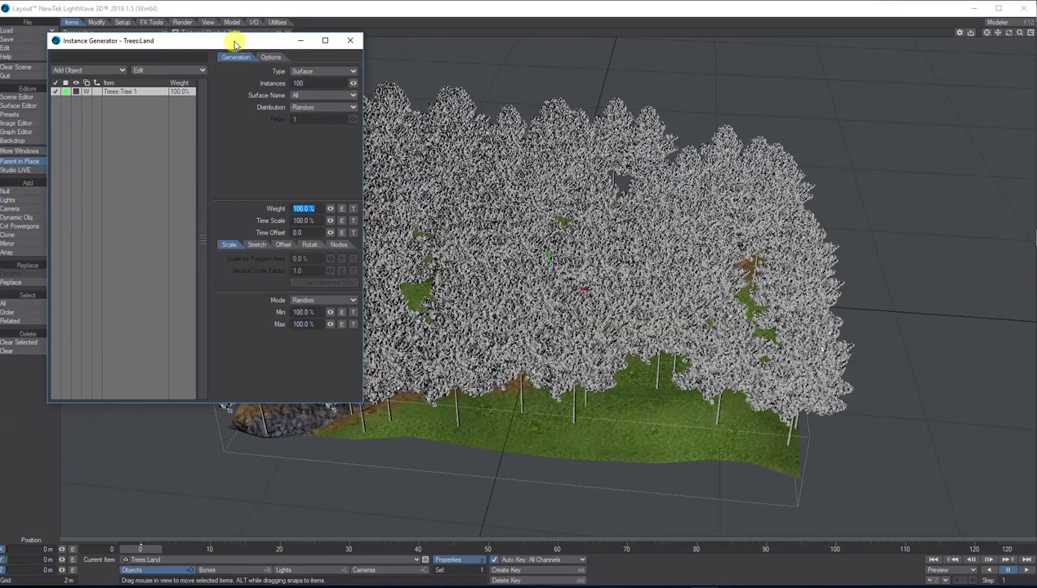
# - Randomize the tree instances' scale between a minimum of 70% and a maximum of 120%
pyautogui.moveTo(236, 44); pyautogui.dragTo(189, 44)
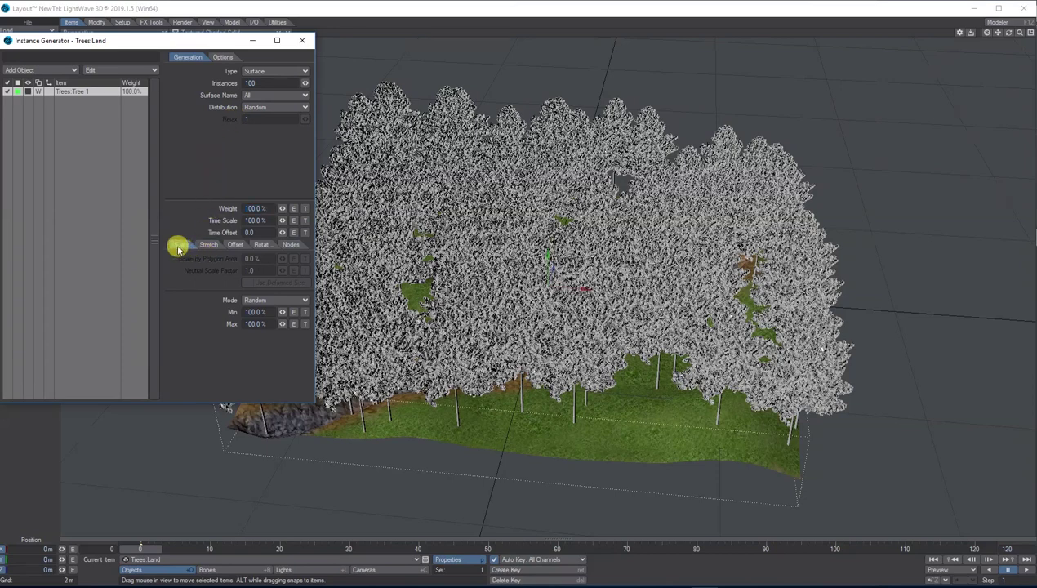
pyautogui.click(258, 312)
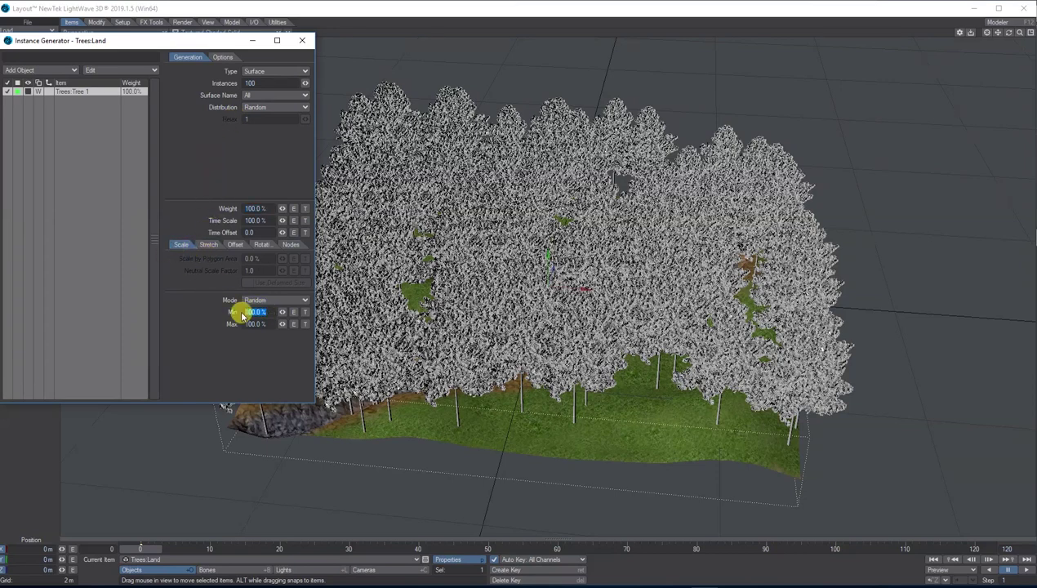
pyautogui.write('70')
pyautogui.press('Tab')
pyautogui.write('120')
pyautogui.press('Return')
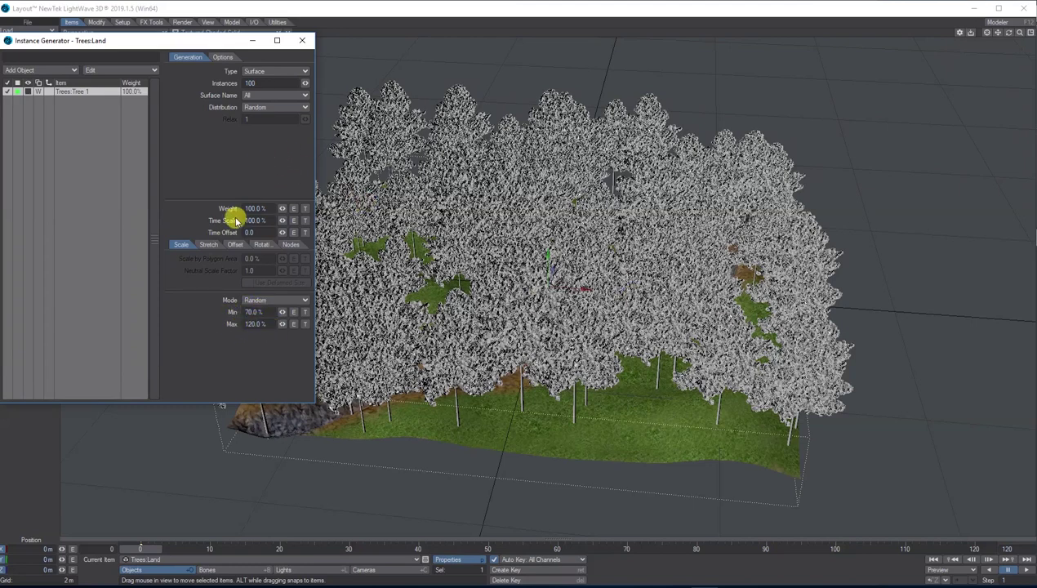
# - Try Normals alignment for the tree instances' rotation and set the alignment back to Item
pyautogui.click(210, 245)
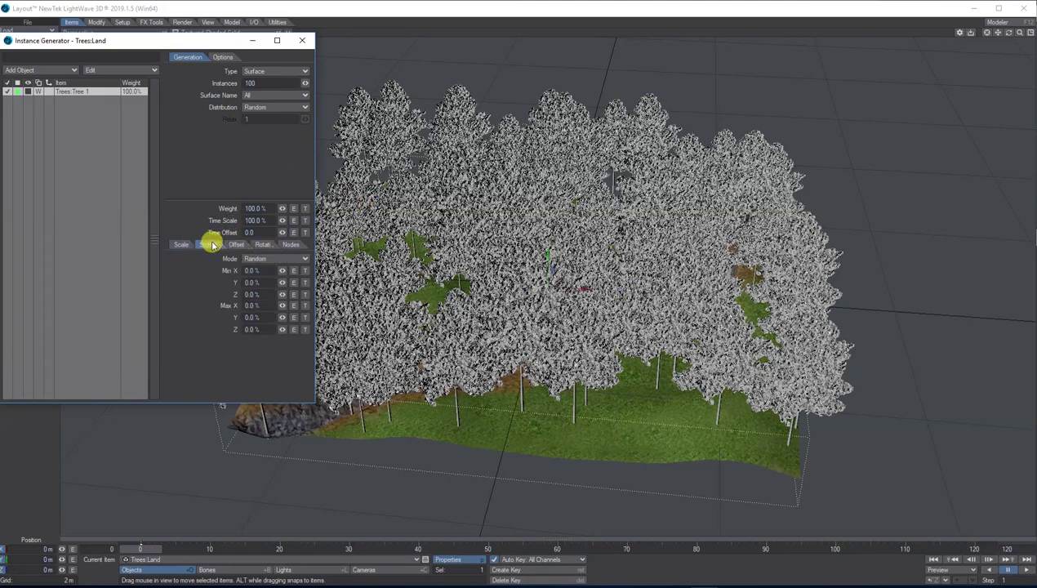
pyautogui.click(263, 246)
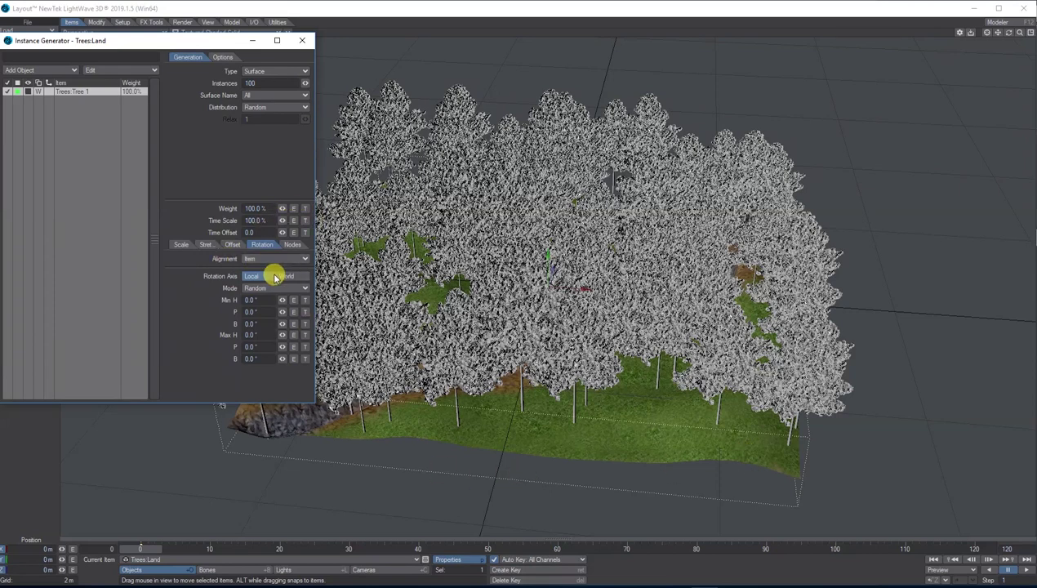
pyautogui.moveTo(272, 258); pyautogui.dragTo(272, 263)
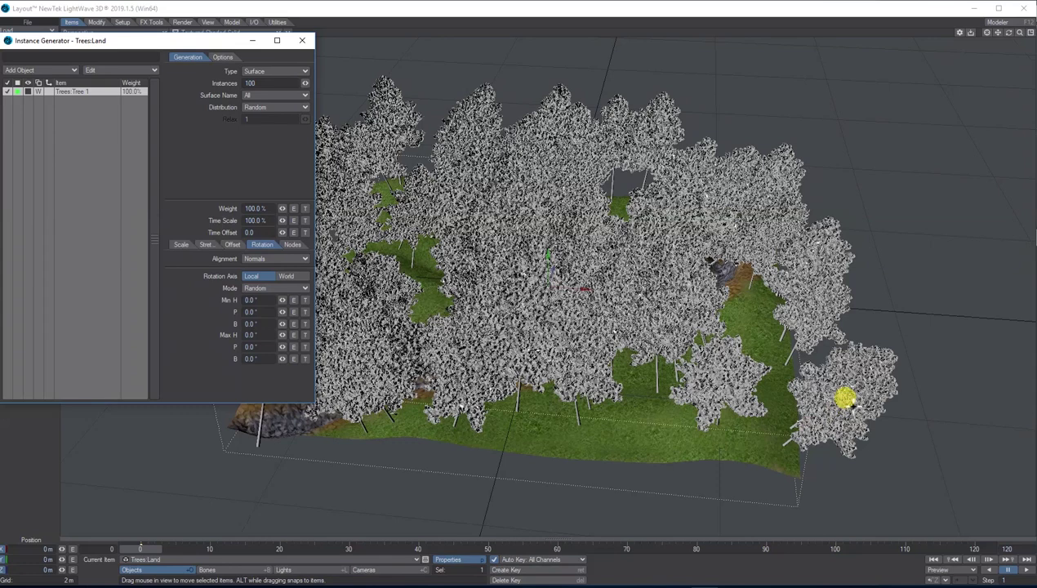
pyautogui.click(260, 258)
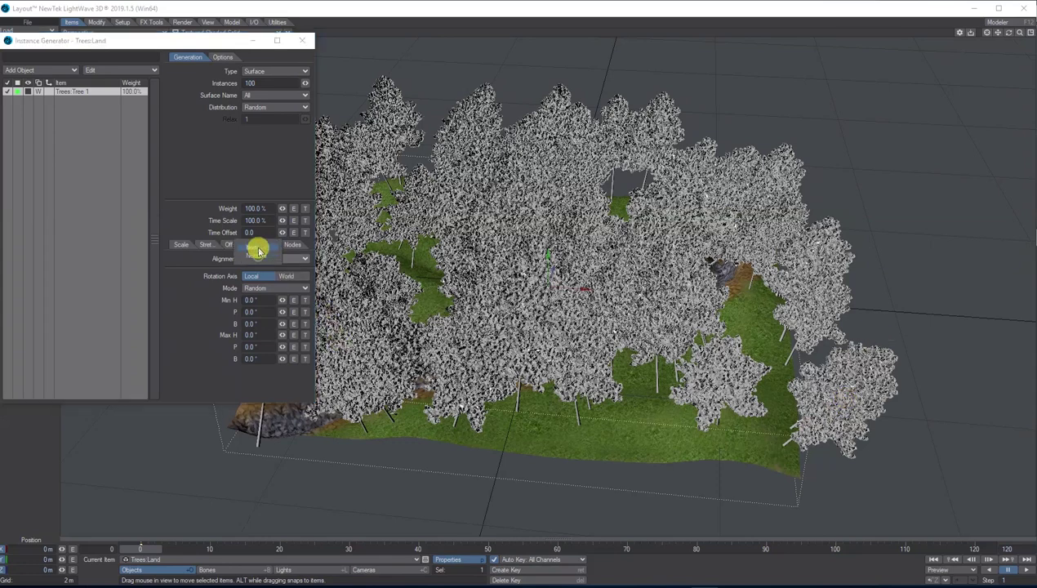
pyautogui.click(259, 251)
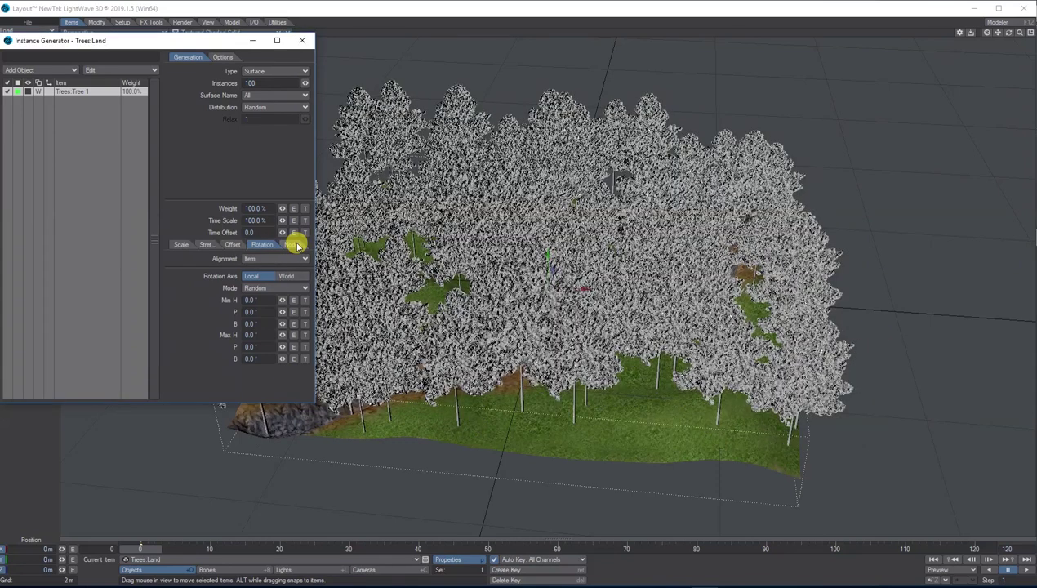
# - Enable nodes for the Trees:Tree 1 instances, add a Weight Map node and connect its value to the generator's Weight input
pyautogui.click(296, 245)
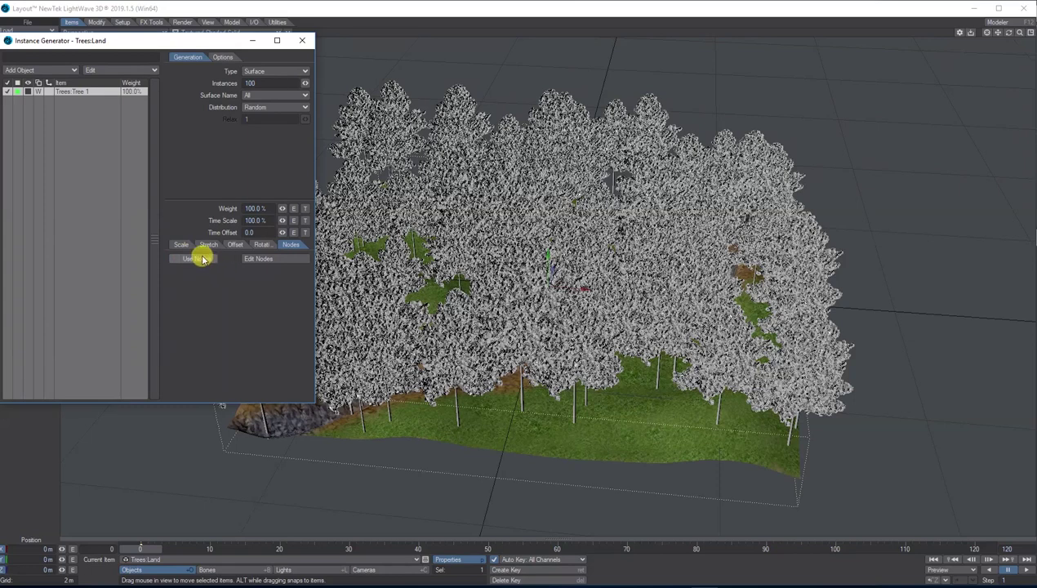
pyautogui.click(266, 259)
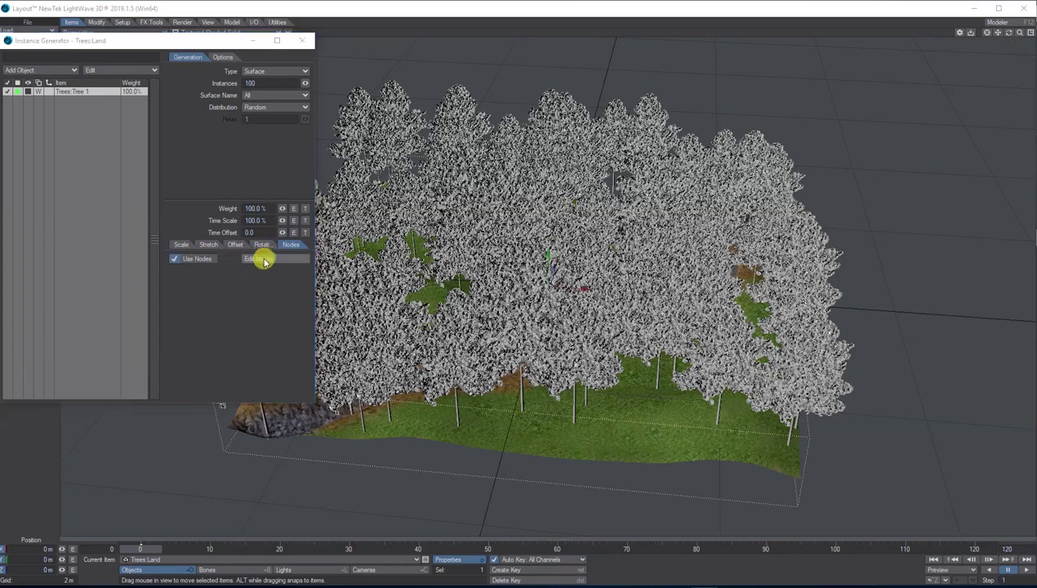
pyautogui.write('we')
pyautogui.moveTo(150, 192); pyautogui.dragTo(209, 52)
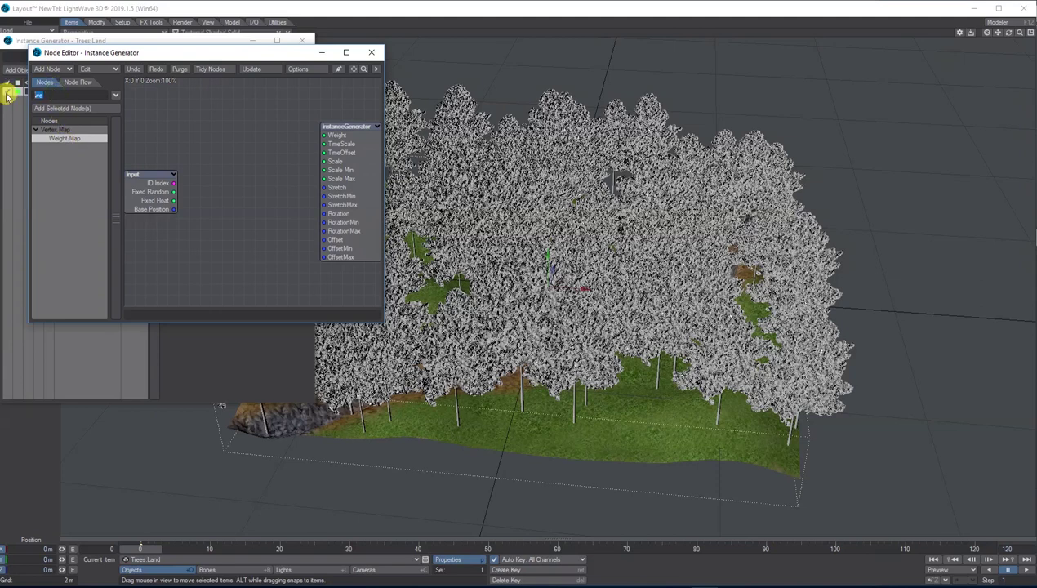
pyautogui.press('BackSpace')
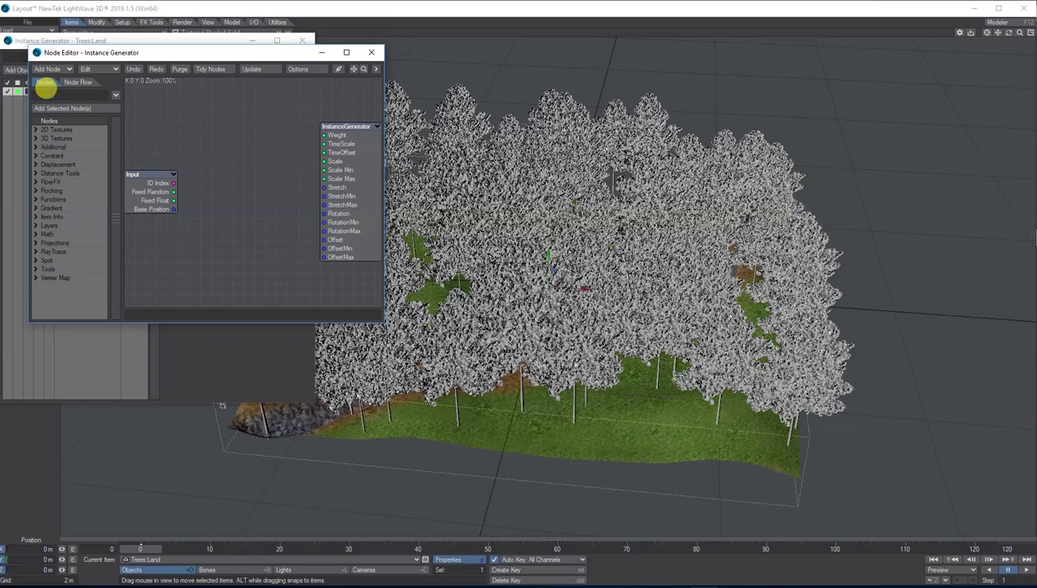
pyautogui.write('wei')
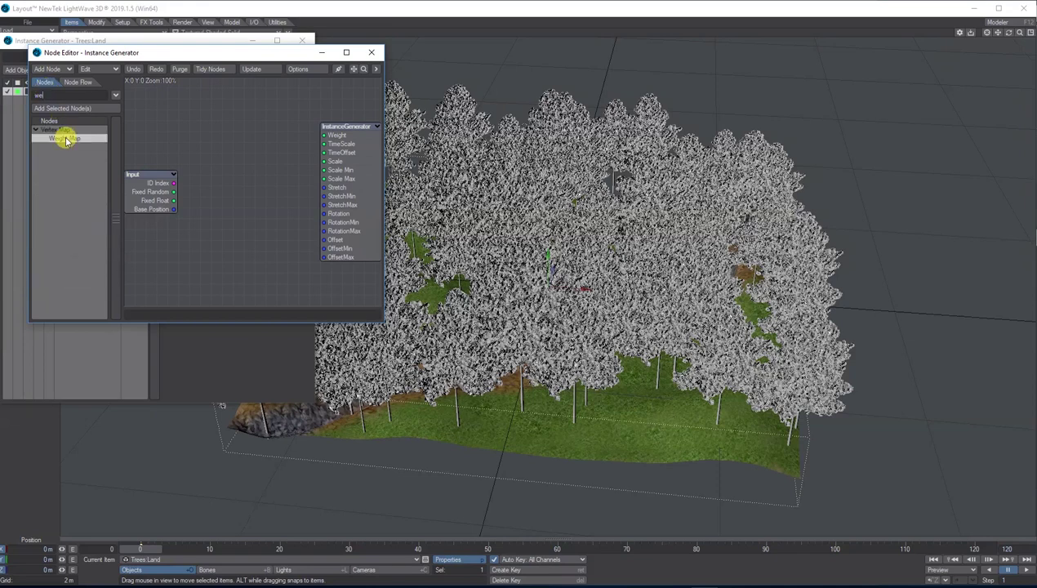
pyautogui.moveTo(241, 198); pyautogui.dragTo(324, 134)
pyautogui.moveTo(279, 54); pyautogui.dragTo(248, 195)
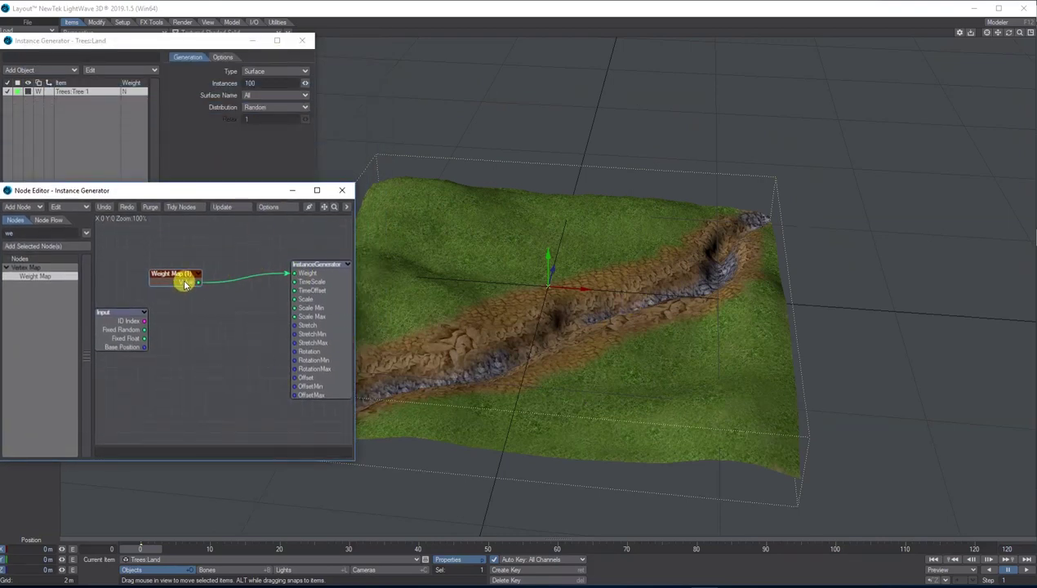
# - Set the Weight Map node to the Trees back map, check the tree distribution and close the node editor
pyautogui.doubleClick(185, 283)
pyautogui.click(178, 217)
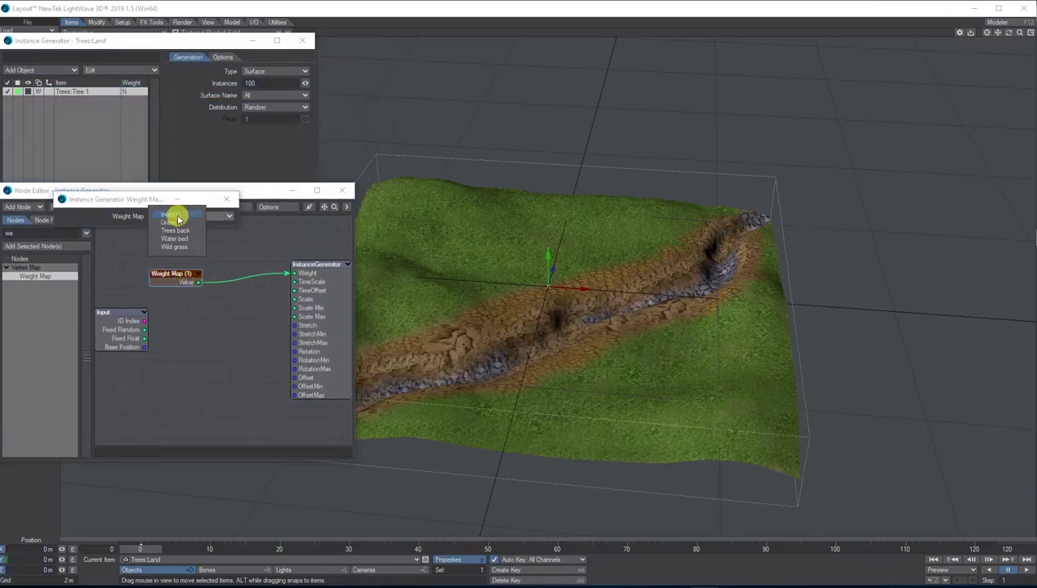
pyautogui.click(173, 231)
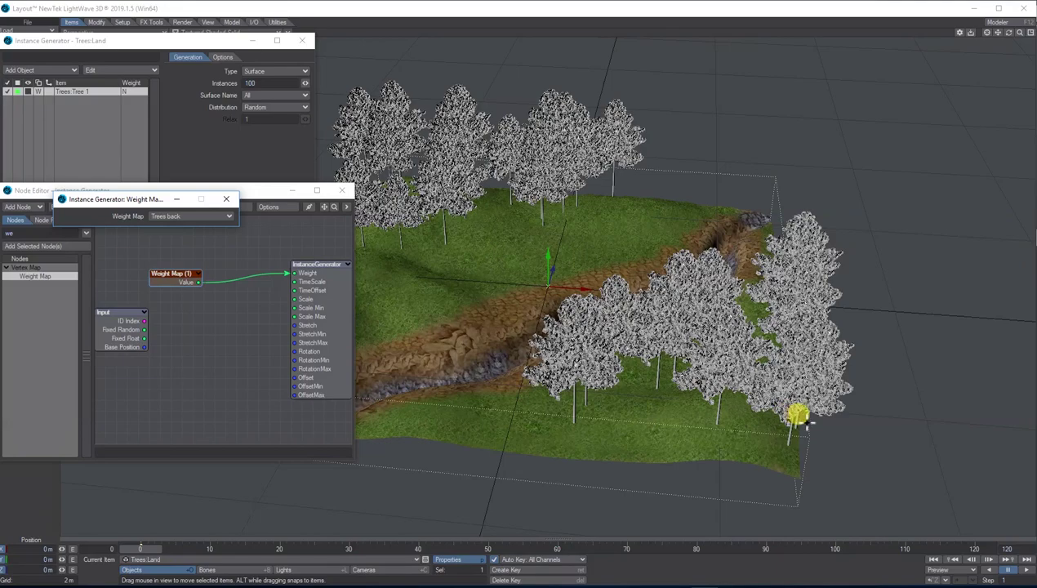
pyautogui.moveTo(1009, 31); pyautogui.dragTo(864, 81)
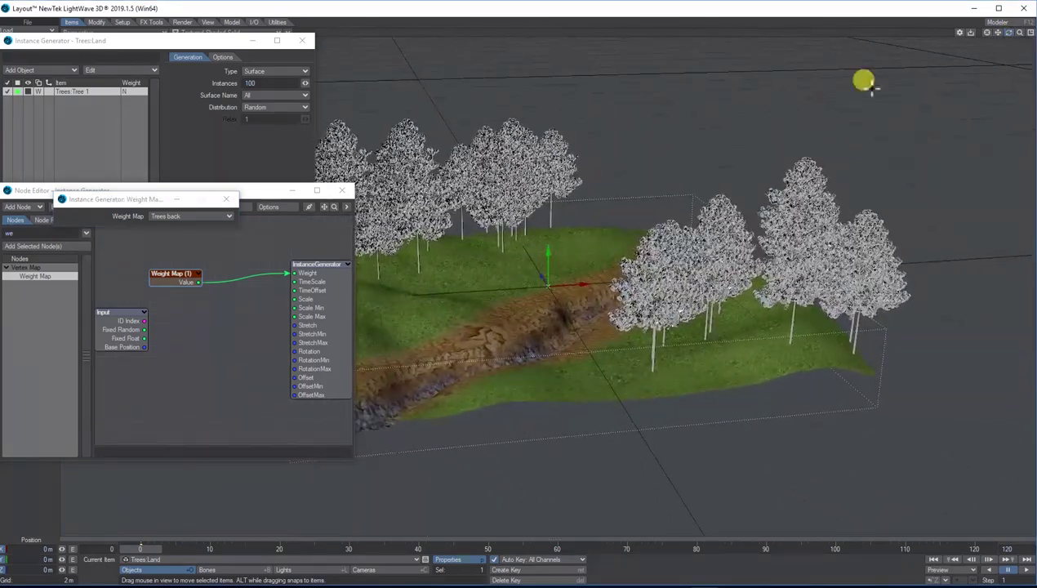
pyautogui.click(223, 201)
pyautogui.click(341, 191)
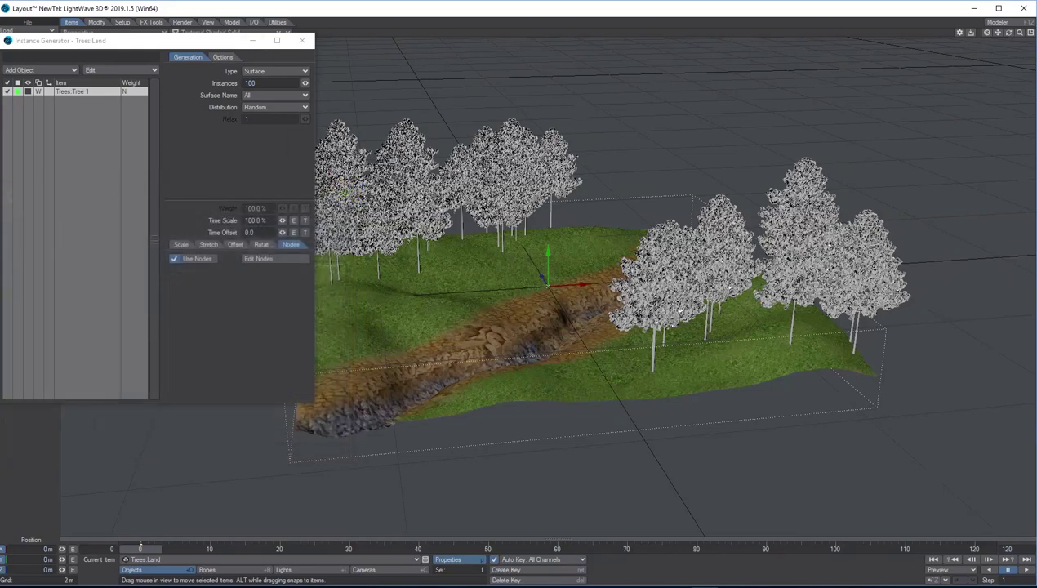
# - Move the open settings windows off the land and switch the Perspective viewport to VPR to preview the trees
pyautogui.moveTo(201, 44); pyautogui.dragTo(135, 118)
pyautogui.moveTo(147, 47); pyautogui.dragTo(114, 159)
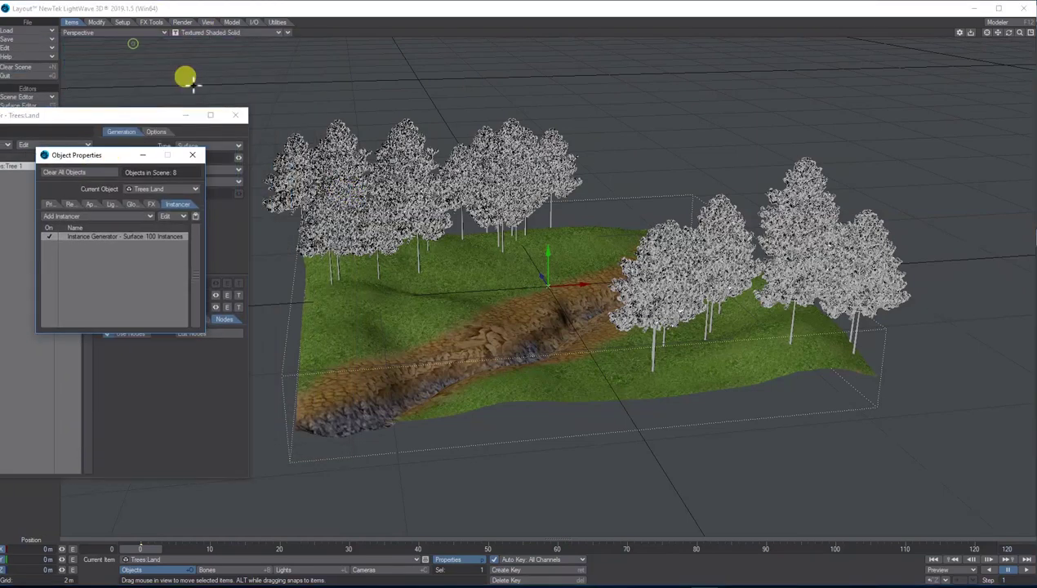
pyautogui.click(216, 33)
pyautogui.click(201, 82)
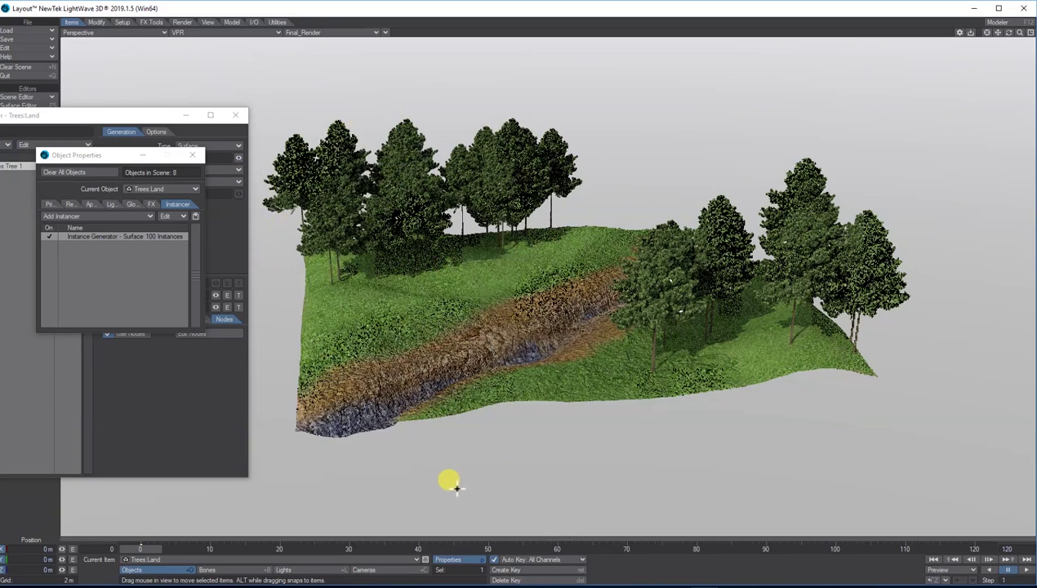
# - Turn off adaptive sampling for the camera, set its minimum samples to 4 and close the Camera Properties
pyautogui.click(360, 569)
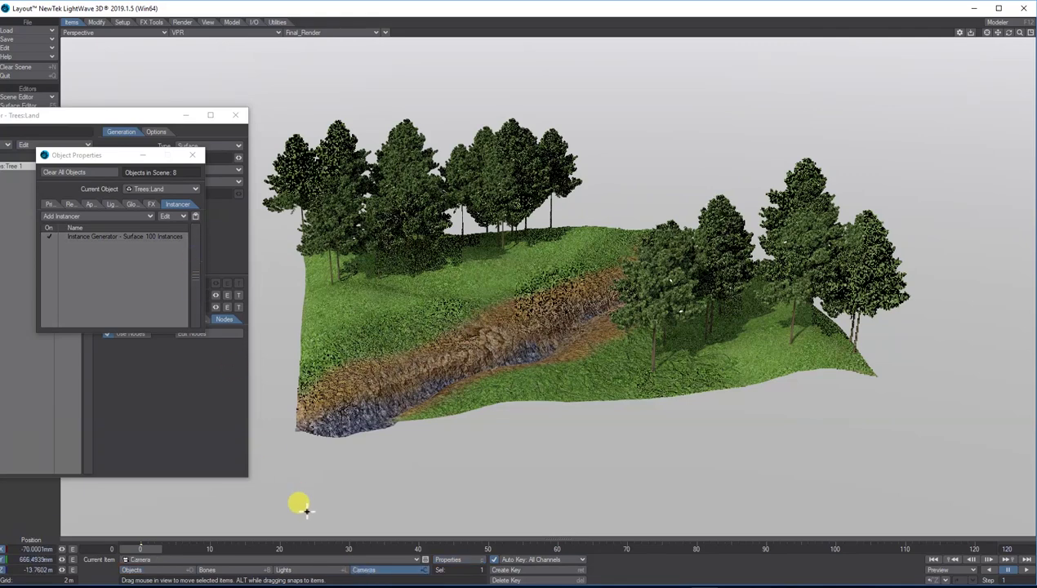
pyautogui.click(448, 559)
pyautogui.moveTo(493, 112); pyautogui.dragTo(232, 101)
pyautogui.click(273, 323)
pyautogui.click(276, 297)
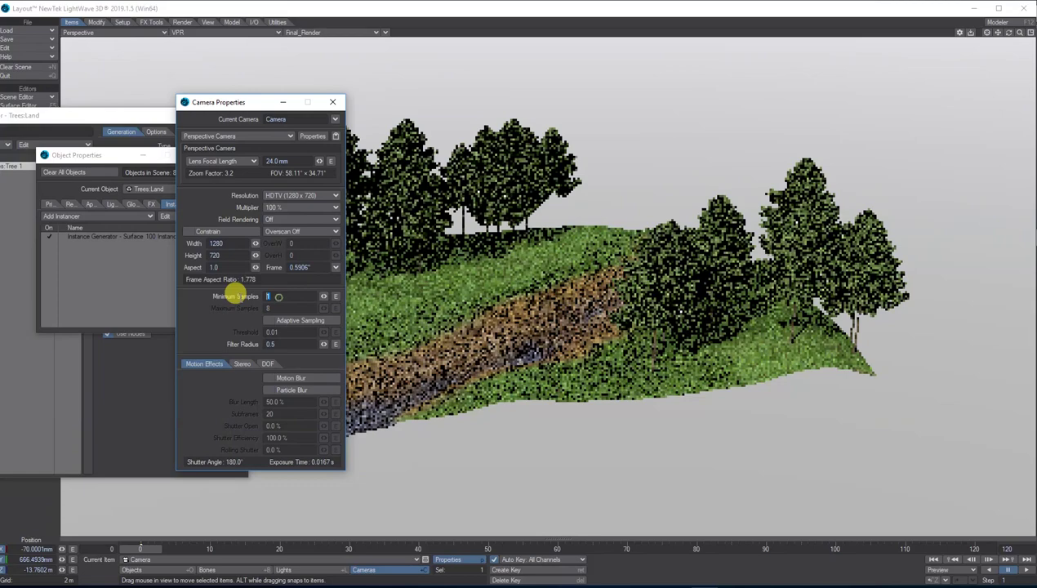
pyautogui.write('4')
pyautogui.press('Tab')
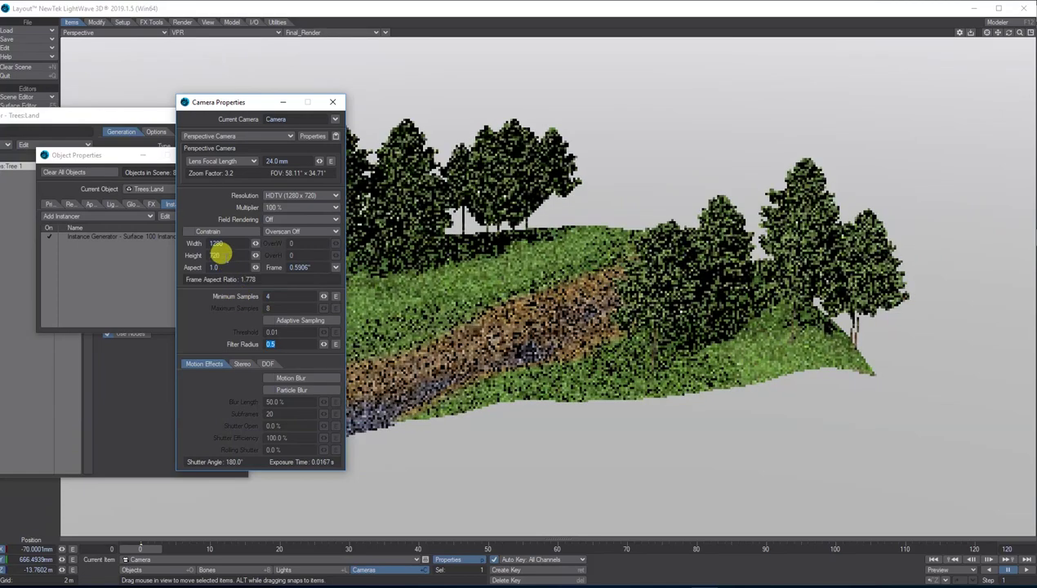
pyautogui.click(333, 102)
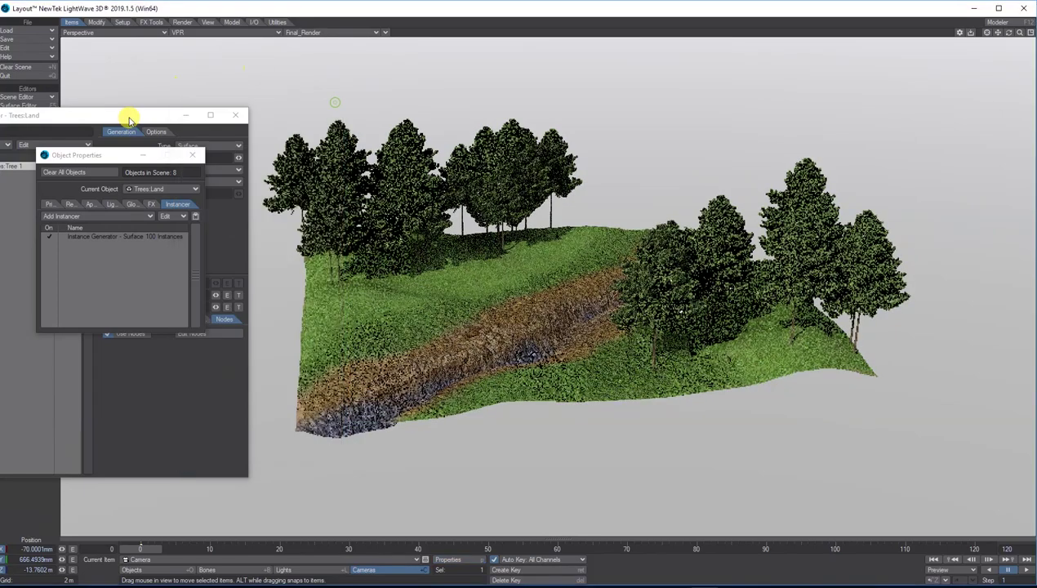
# - Open the Render Properties and enable Despike for the VPR renderer with a tolerance of 0.2
pyautogui.moveTo(133, 116); pyautogui.dragTo(165, 132)
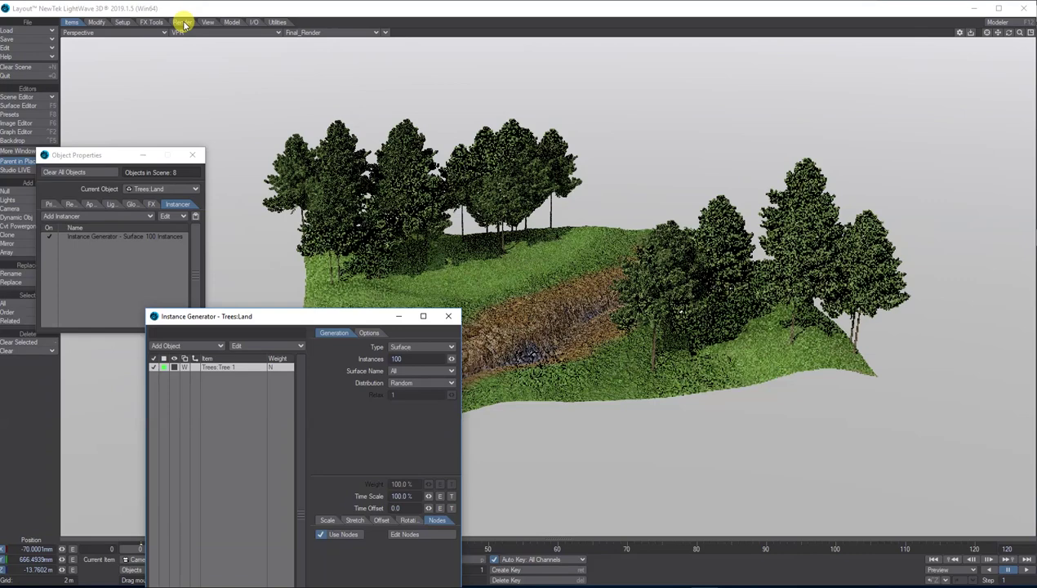
pyautogui.click(181, 22)
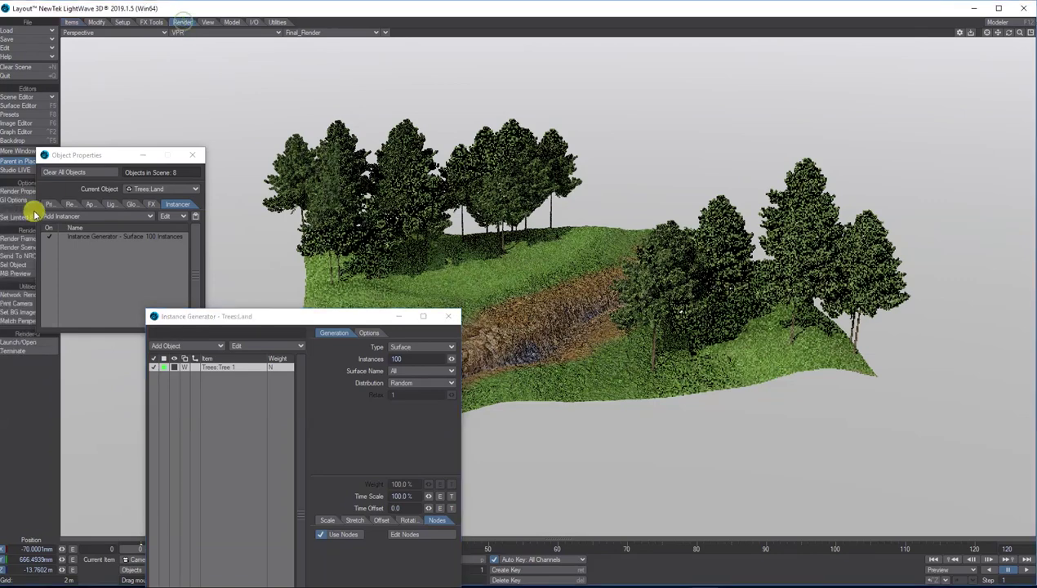
pyautogui.click(14, 191)
pyautogui.moveTo(296, 54); pyautogui.dragTo(352, 54)
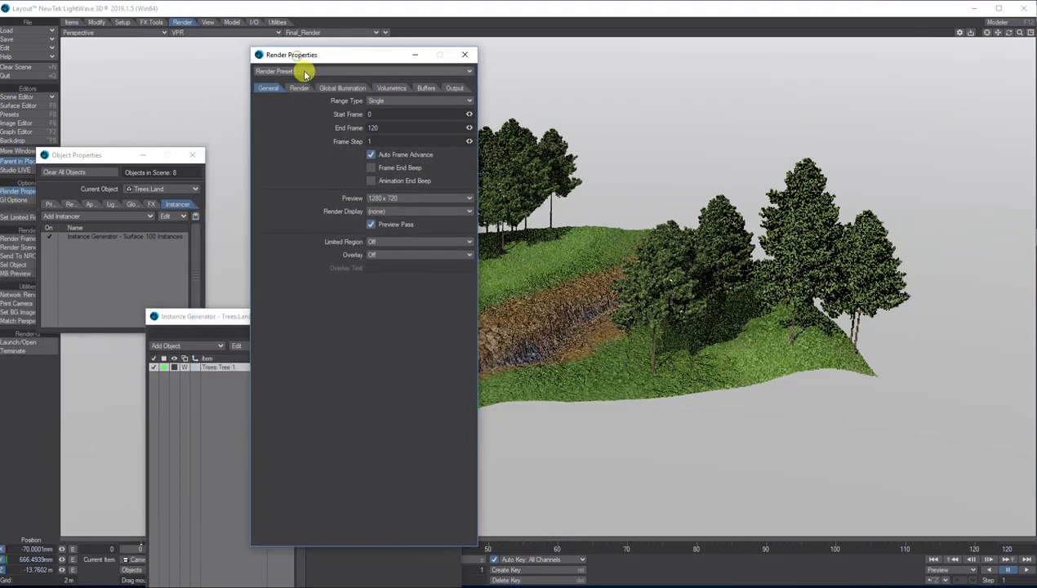
pyautogui.click(297, 87)
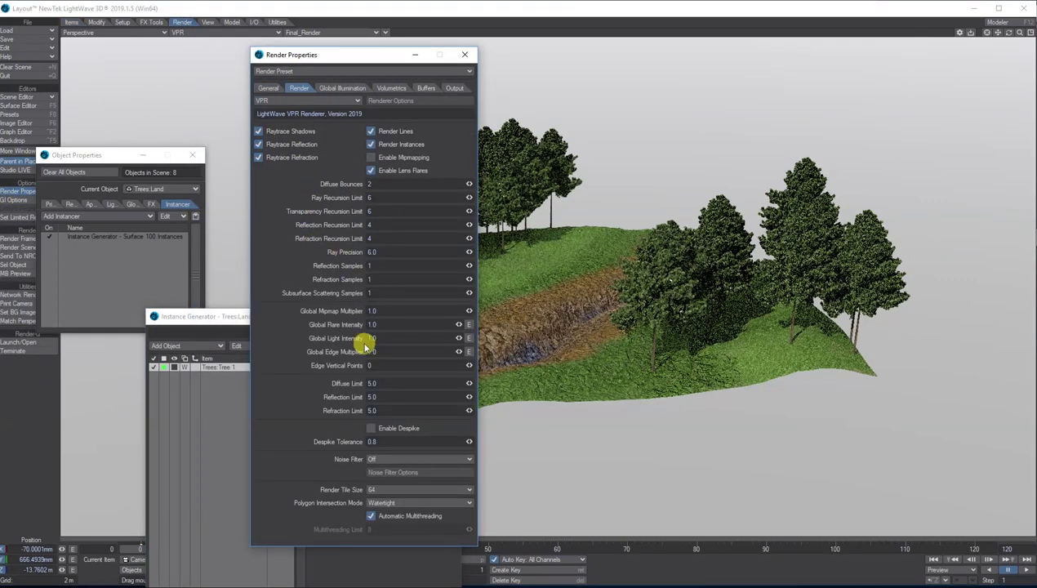
pyautogui.click(372, 428)
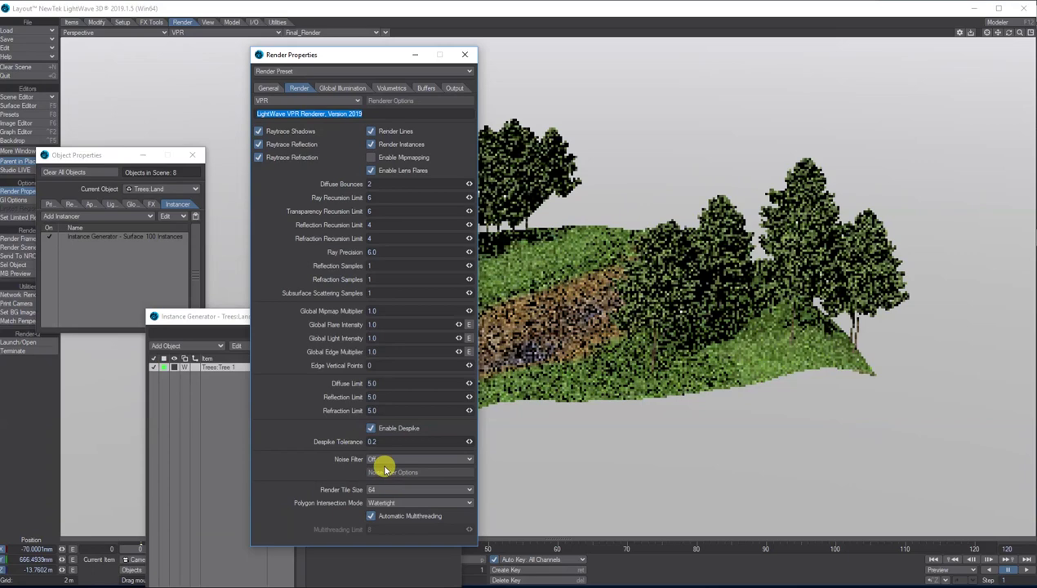
# - Set the VPR noise filter to On - GPU, check the Global Illumination settings and close the Render Properties
pyautogui.click(378, 463)
pyautogui.click(377, 472)
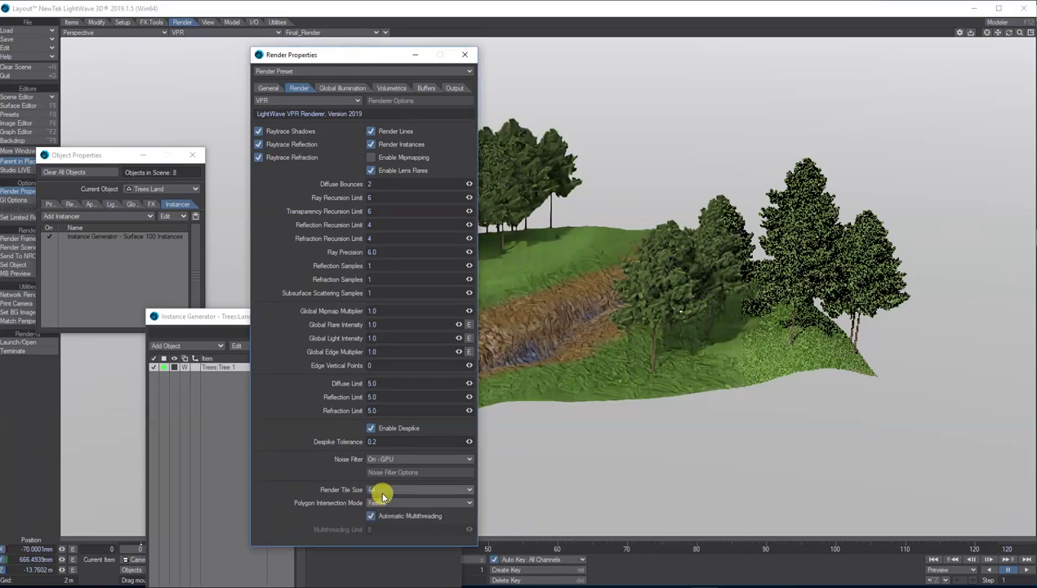
pyautogui.click(338, 87)
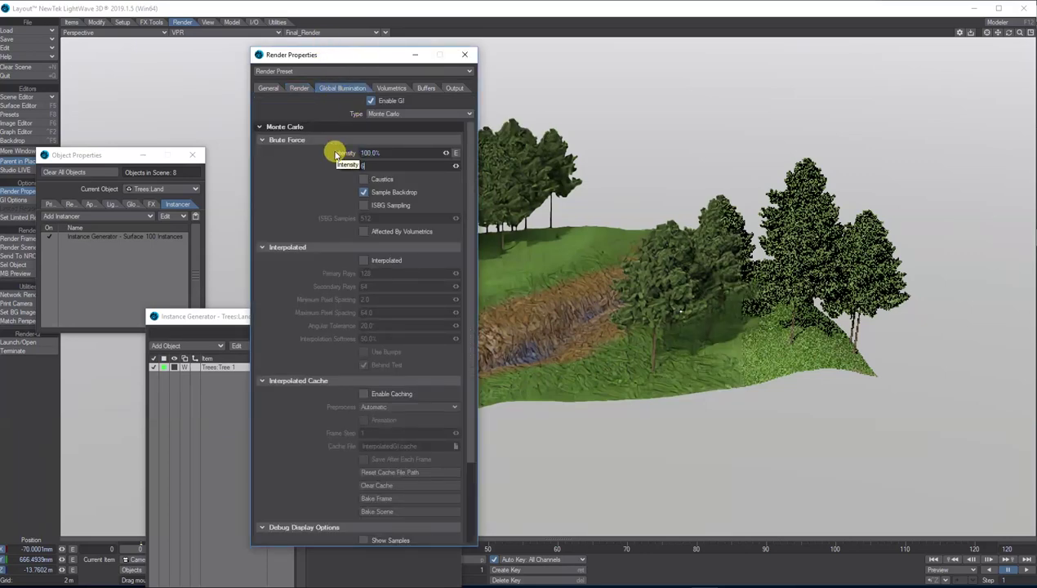
pyautogui.click(464, 54)
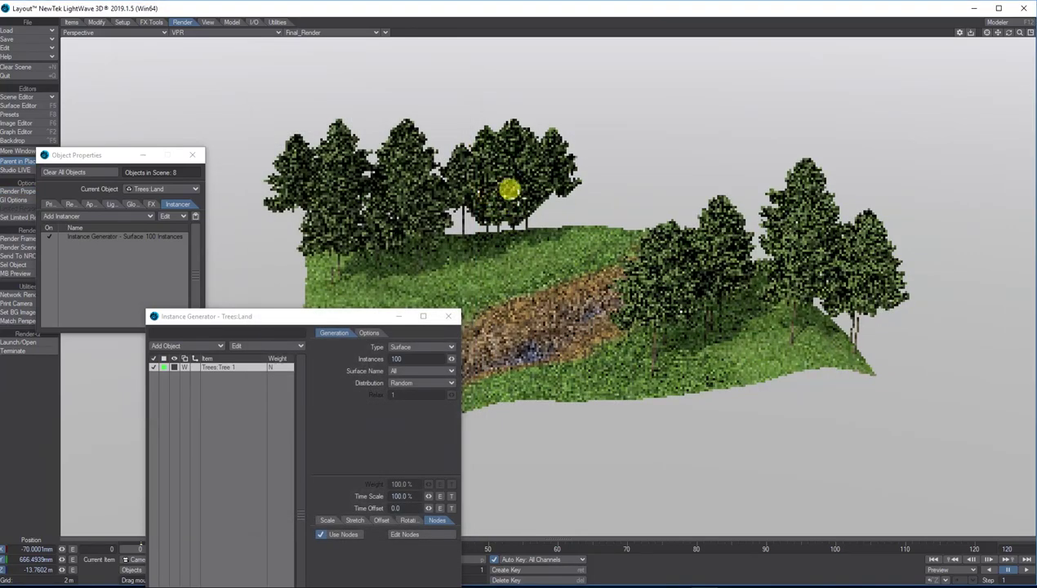
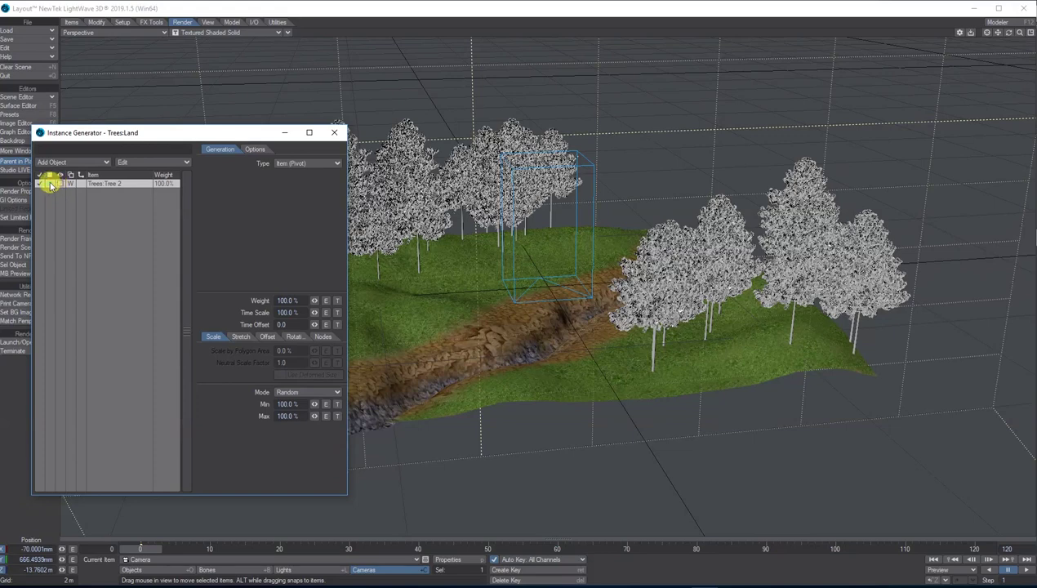
# - Distribute Trees:Tree 2 as 100 Surface instances over the land with a minimum random scale of 50%
pyautogui.click(304, 165)
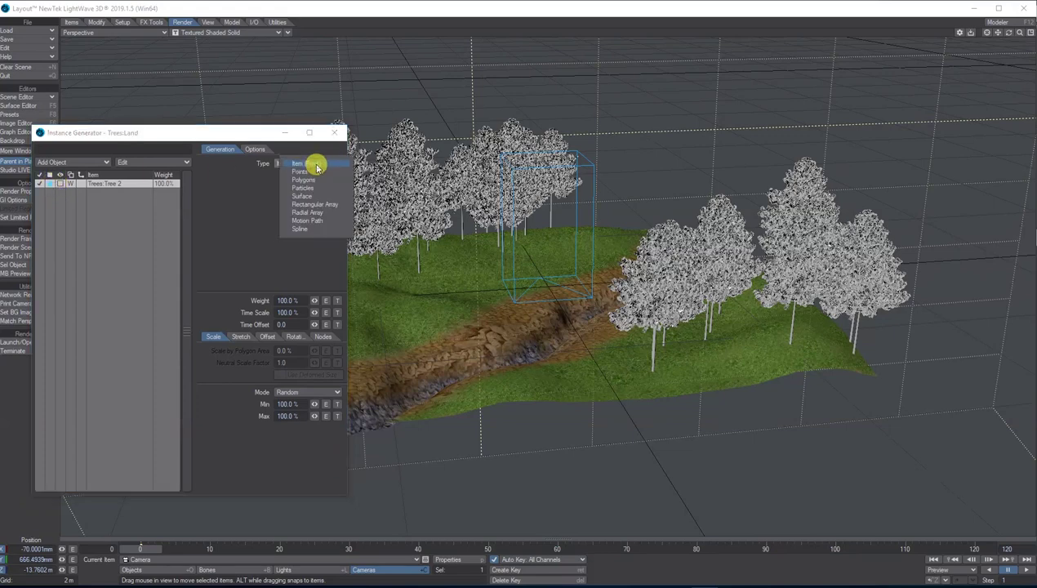
pyautogui.click(317, 197)
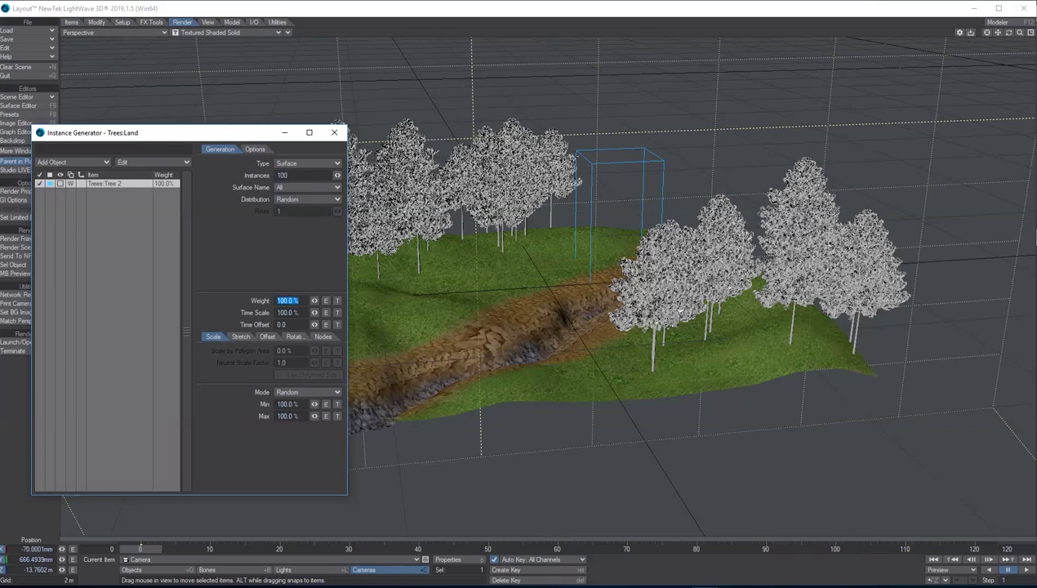
pyautogui.press('Tab')
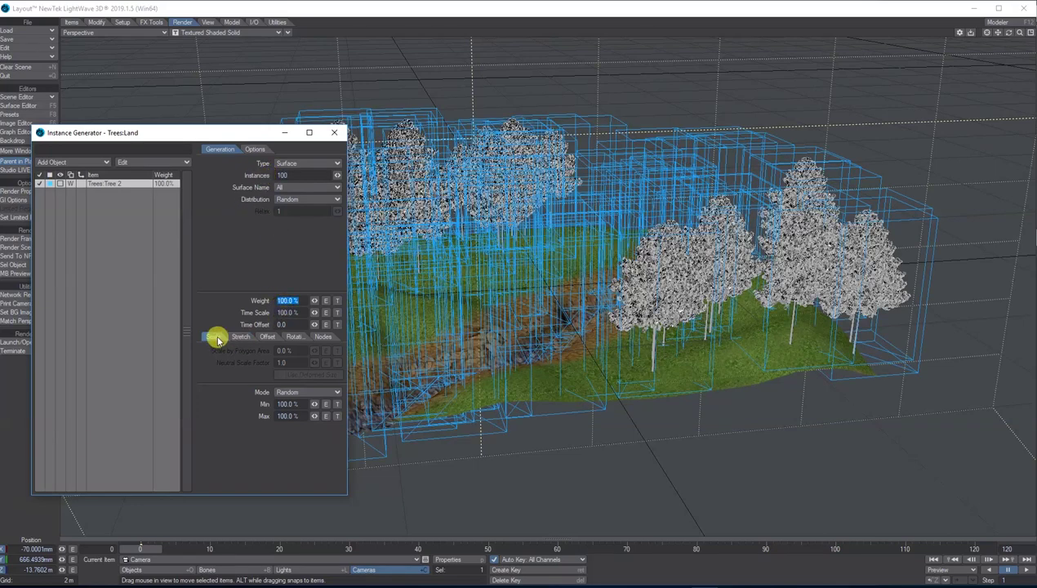
pyautogui.click(289, 404)
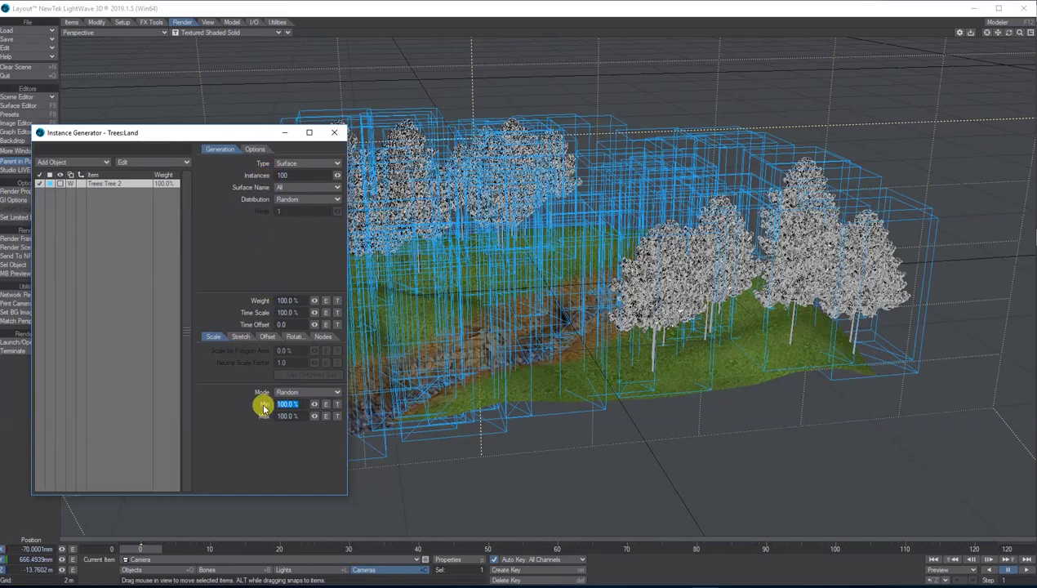
pyautogui.press('Tab')
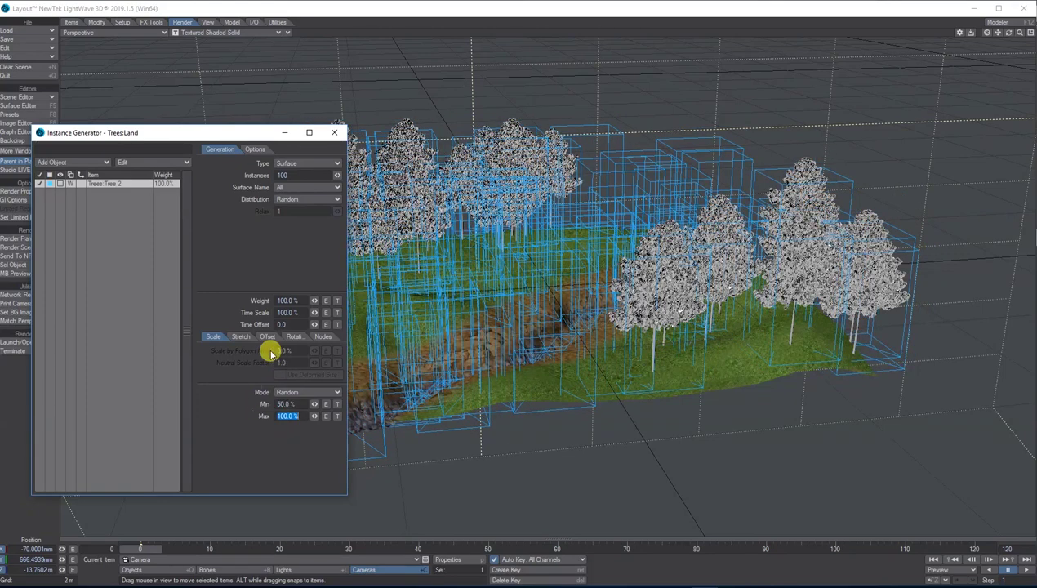
# - Enable nodes for the Tree 2 instances and connect a new Weight Map node to the generator's Weight input
pyautogui.click(322, 336)
pyautogui.click(233, 350)
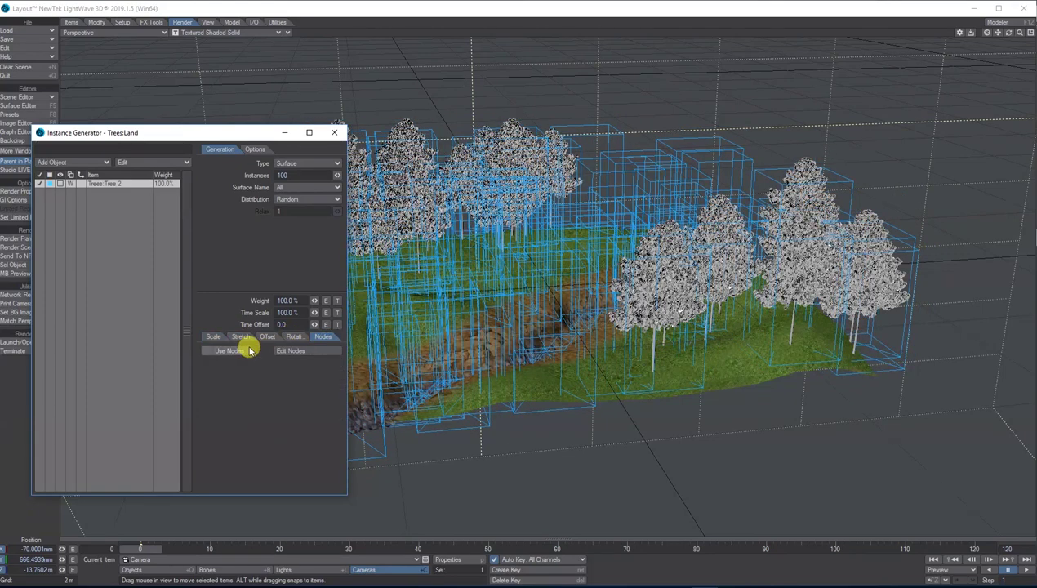
pyautogui.click(292, 351)
pyautogui.write('we')
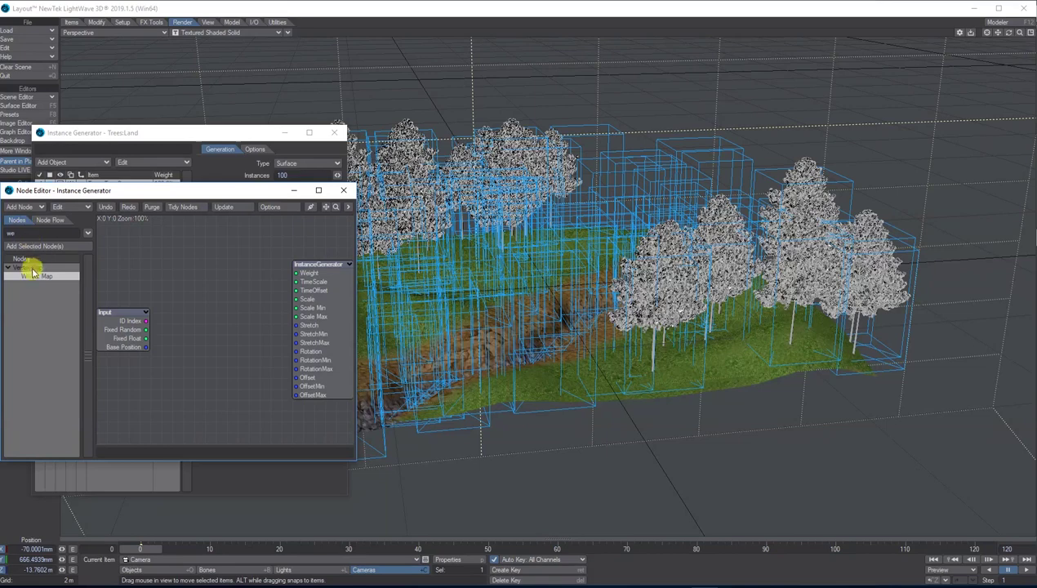
pyautogui.moveTo(38, 279); pyautogui.dragTo(296, 274)
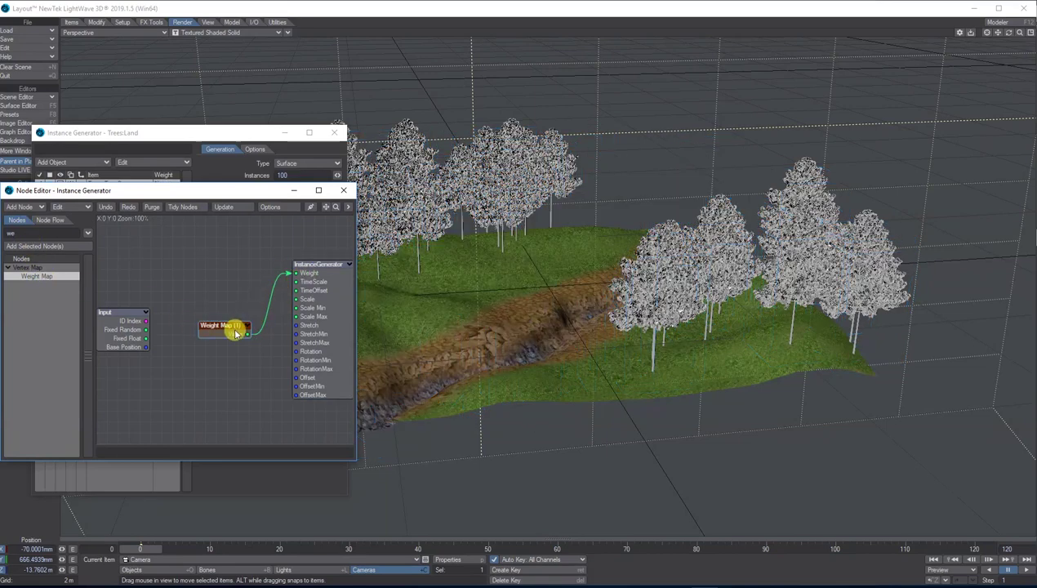
# - Set the Tree 2 generator's Weight Map node to the Trees back map
pyautogui.doubleClick(232, 328)
pyautogui.click(179, 216)
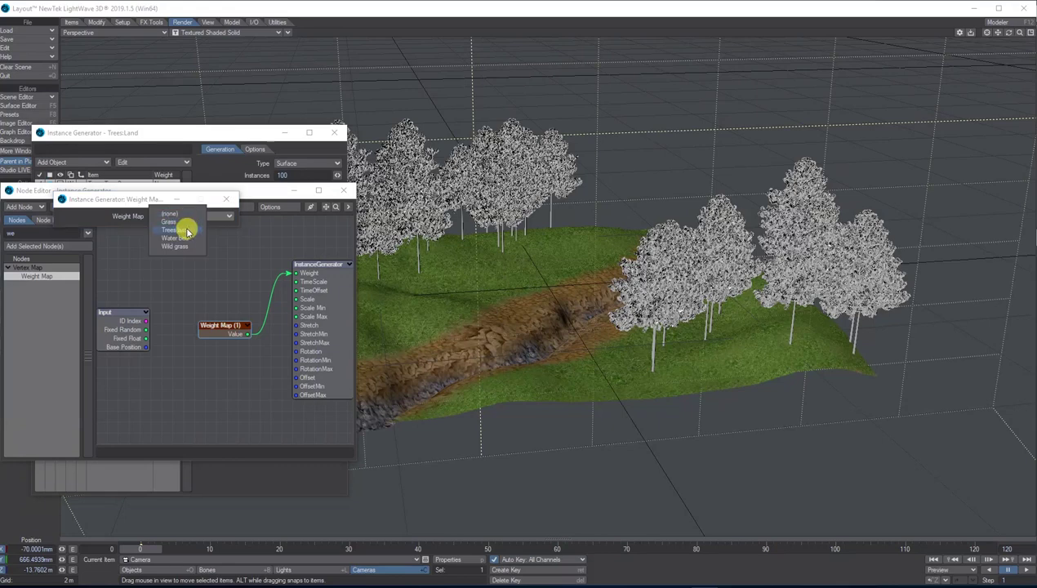
pyautogui.click(177, 232)
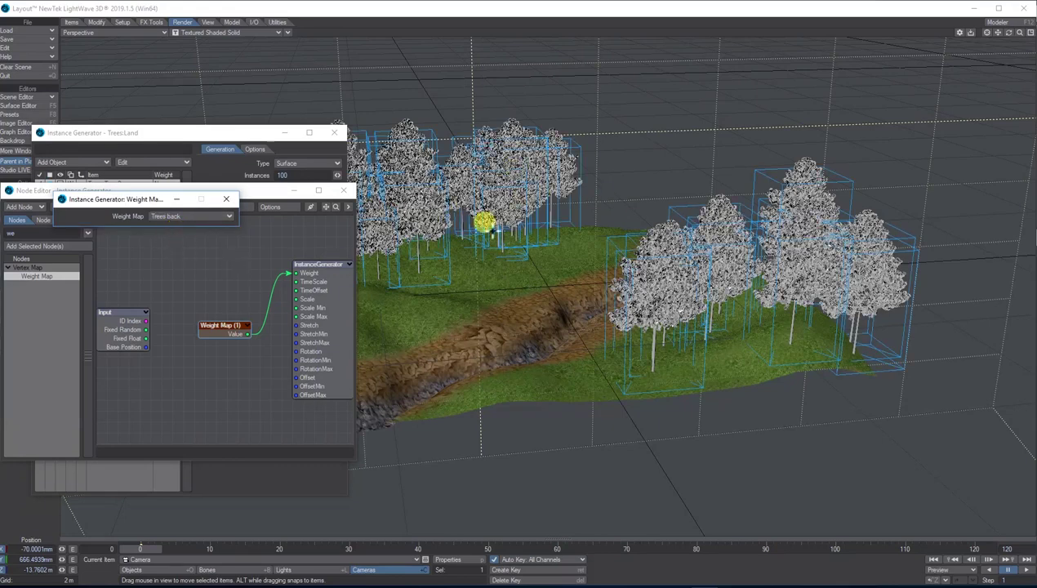
# - Switch the Perspective viewport to VPR and move the node editor and Instance Generator windows off the trees
pyautogui.click(196, 33)
pyautogui.click(214, 85)
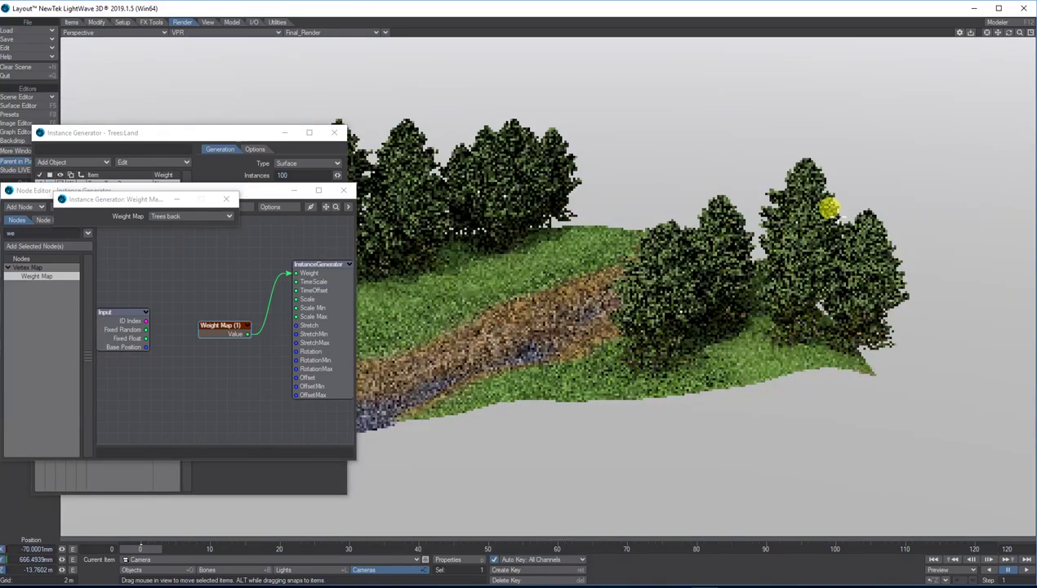
pyautogui.moveTo(253, 195); pyautogui.dragTo(244, 368)
pyautogui.moveTo(242, 132); pyautogui.dragTo(294, 349)
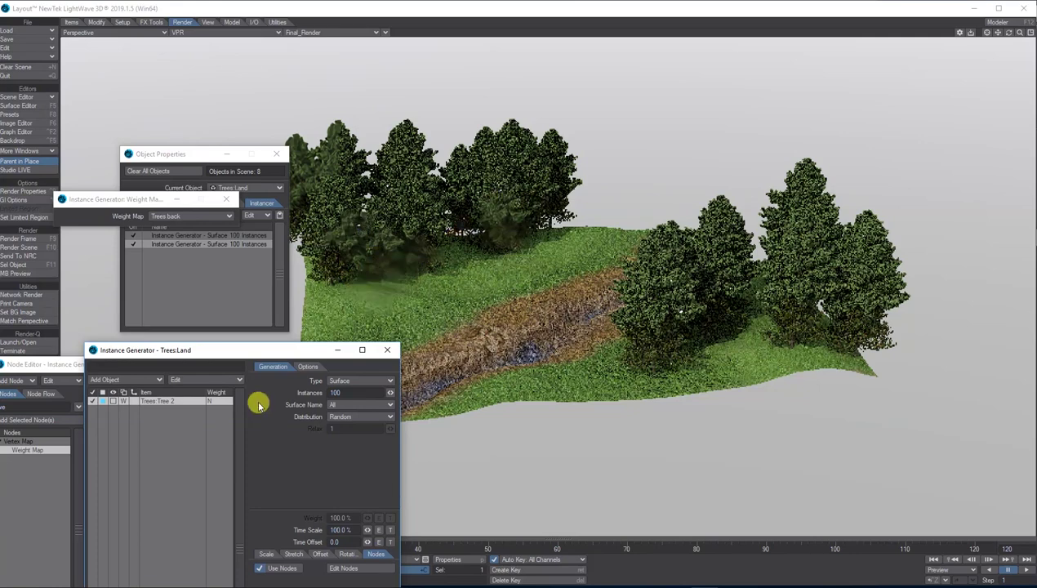
# - Set the Tree 2 instances' random scale to a minimum of 80% and a maximum of 150%
pyautogui.moveTo(257, 350); pyautogui.dragTo(193, 249)
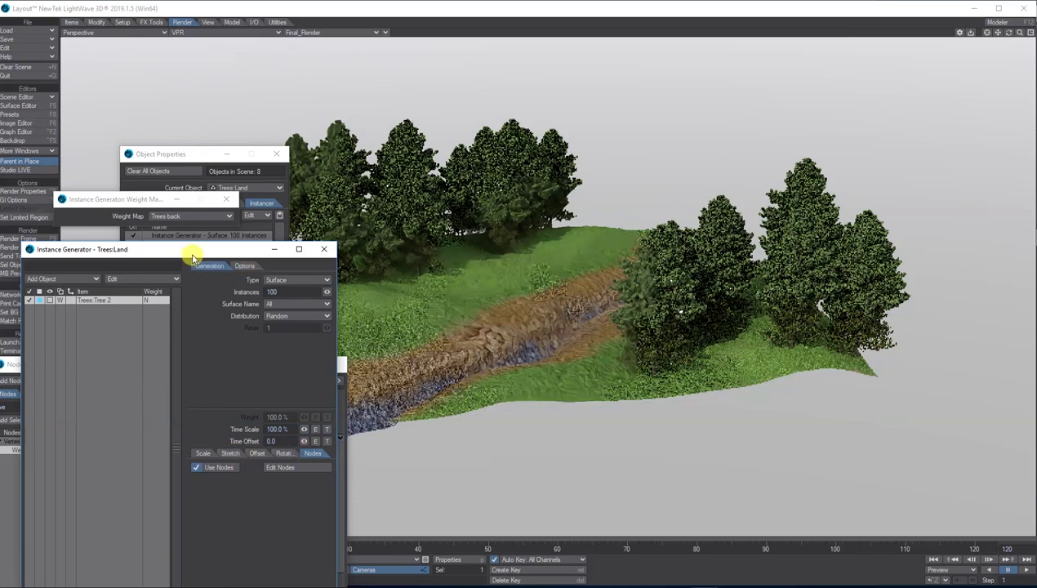
pyautogui.moveTo(193, 253); pyautogui.dragTo(163, 113)
pyautogui.click(175, 315)
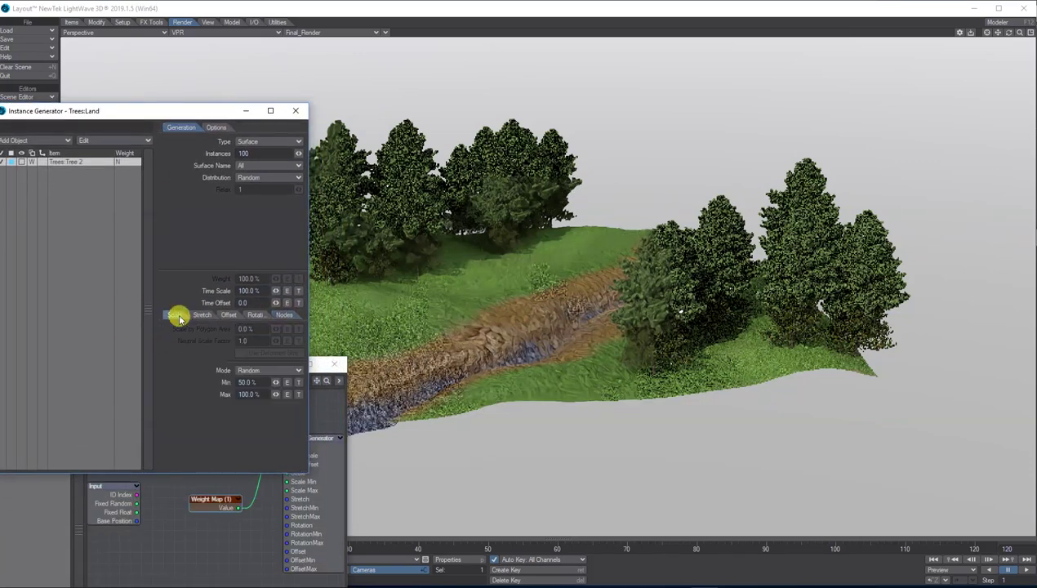
pyautogui.click(247, 382)
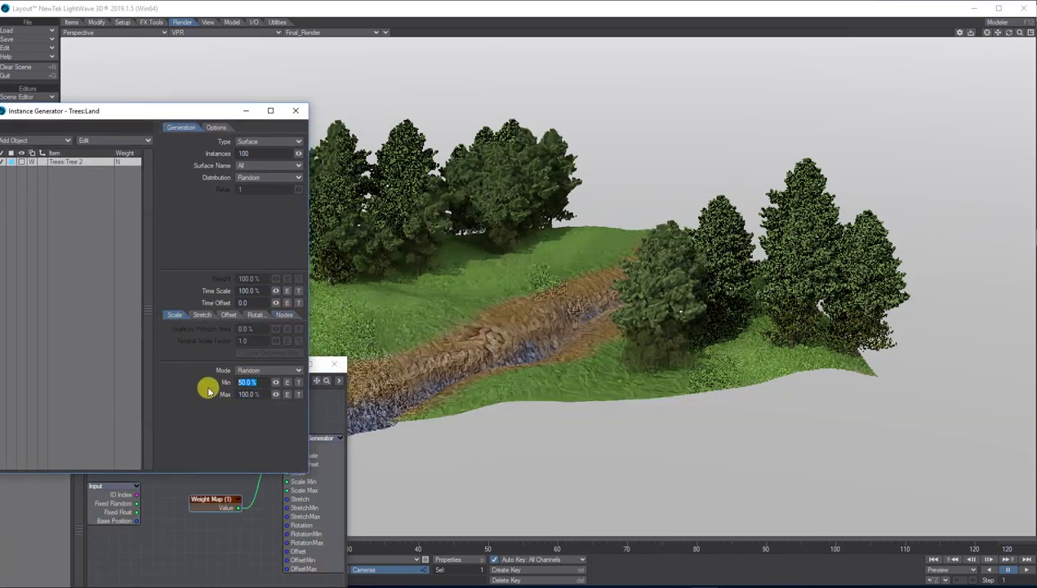
pyautogui.write('80')
pyautogui.press('Tab')
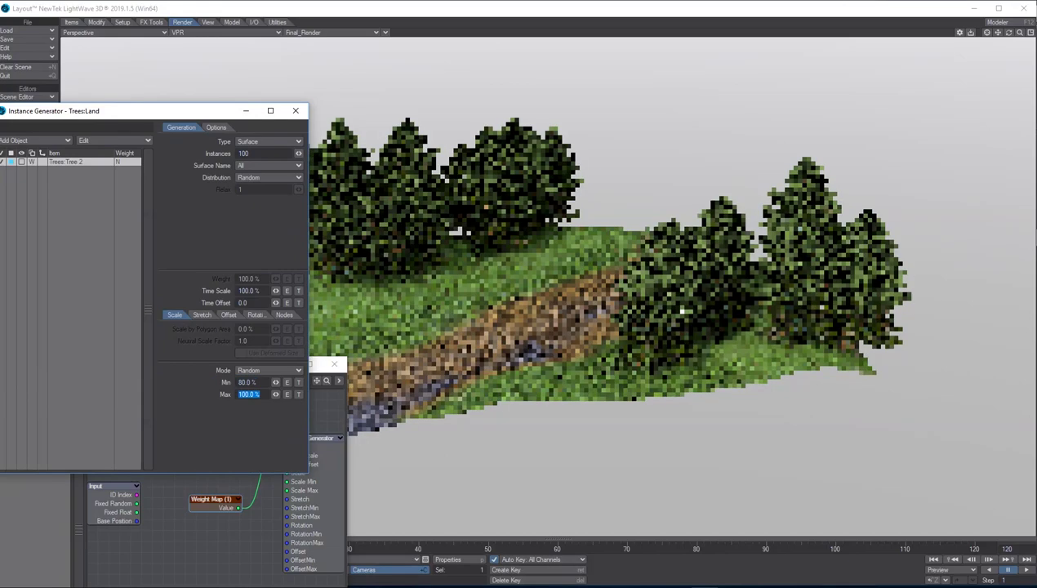
pyautogui.write('150')
pyautogui.press('Return')
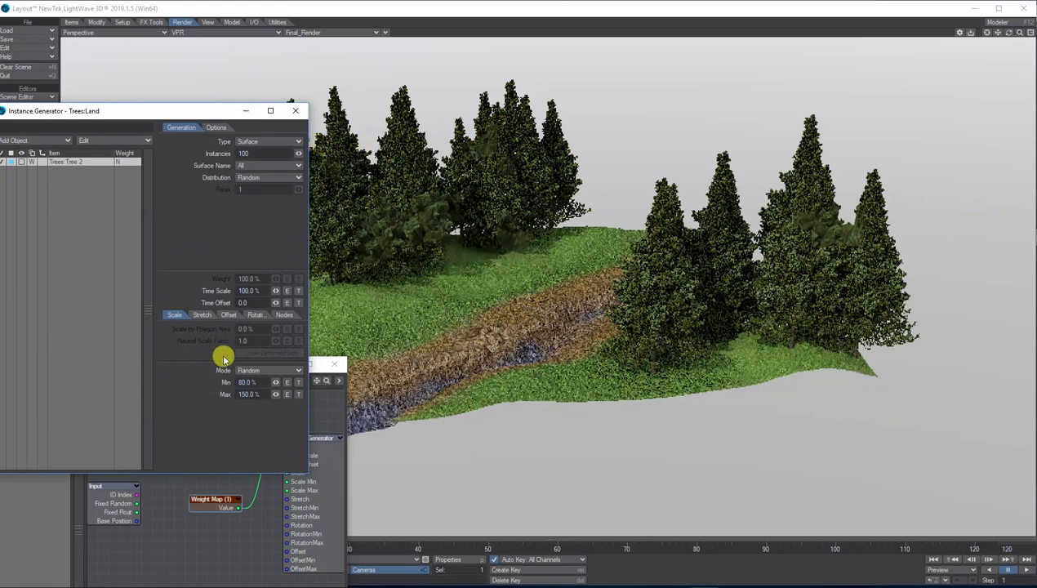
# - Offset the Tree 2 instances by Min X 26 mm and Min Z -148 mm, moving the windows aside to check the trees
pyautogui.click(229, 317)
pyautogui.moveTo(275, 341); pyautogui.dragTo(273, 364)
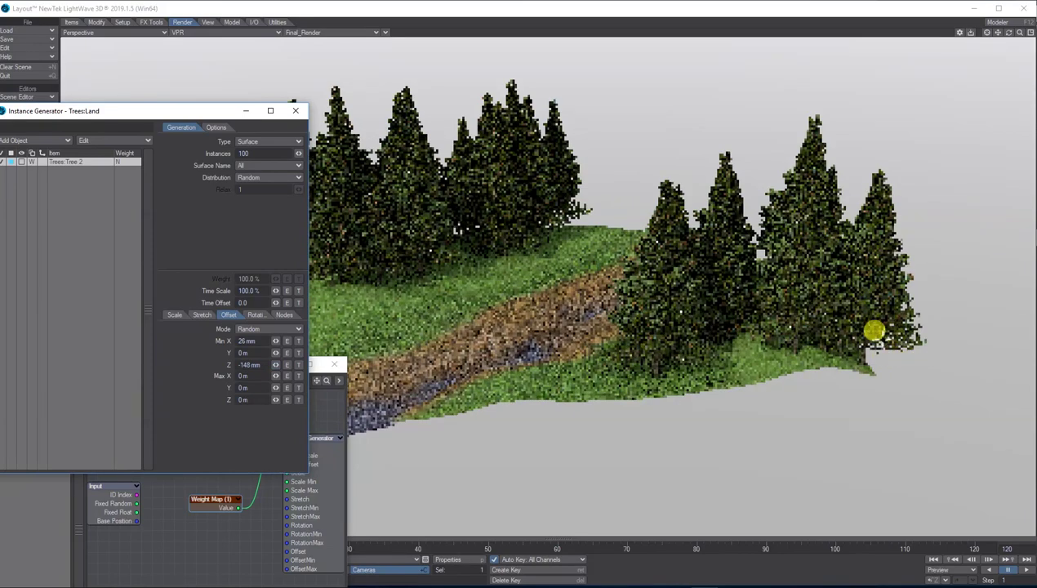
pyautogui.moveTo(186, 127); pyautogui.dragTo(93, 366)
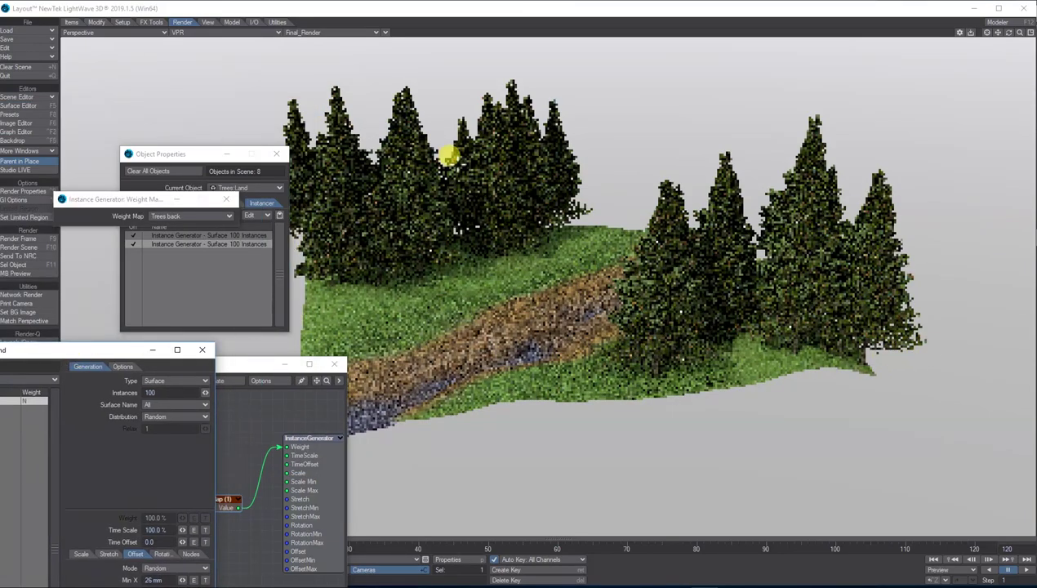
pyautogui.moveTo(202, 154); pyautogui.dragTo(183, 111)
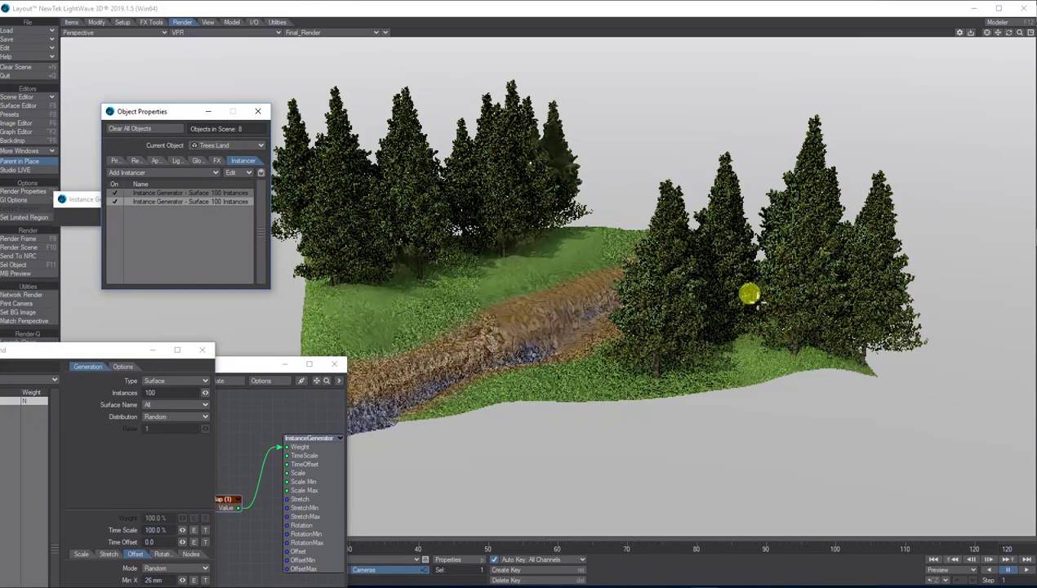
# - Return the Perspective viewport to Textured Shaded Solid and close the Tree 2 Instance Generator window
pyautogui.click(97, 349)
pyautogui.moveTo(96, 350); pyautogui.dragTo(284, 214)
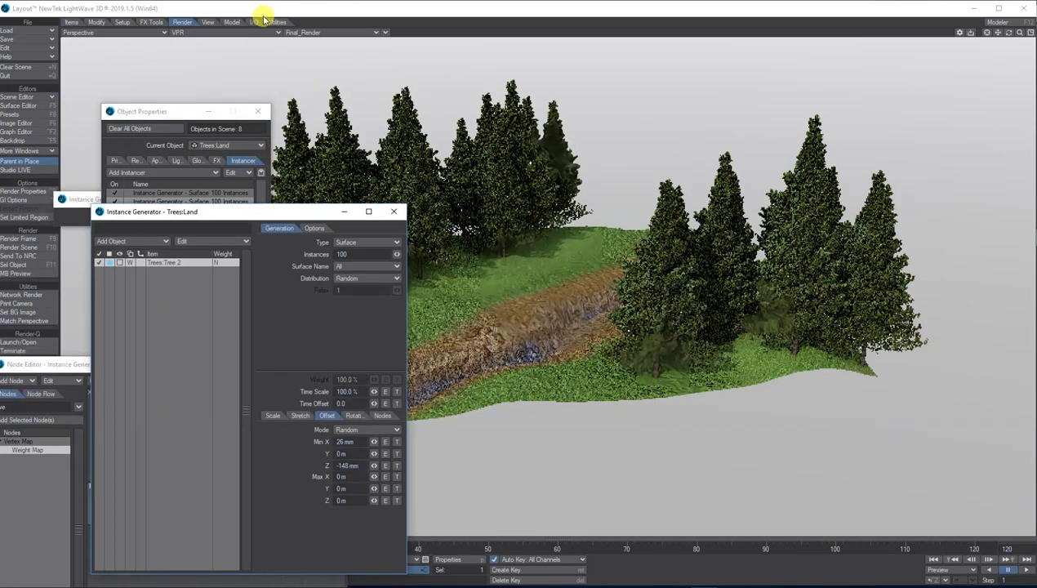
pyautogui.click(243, 32)
pyautogui.click(243, 49)
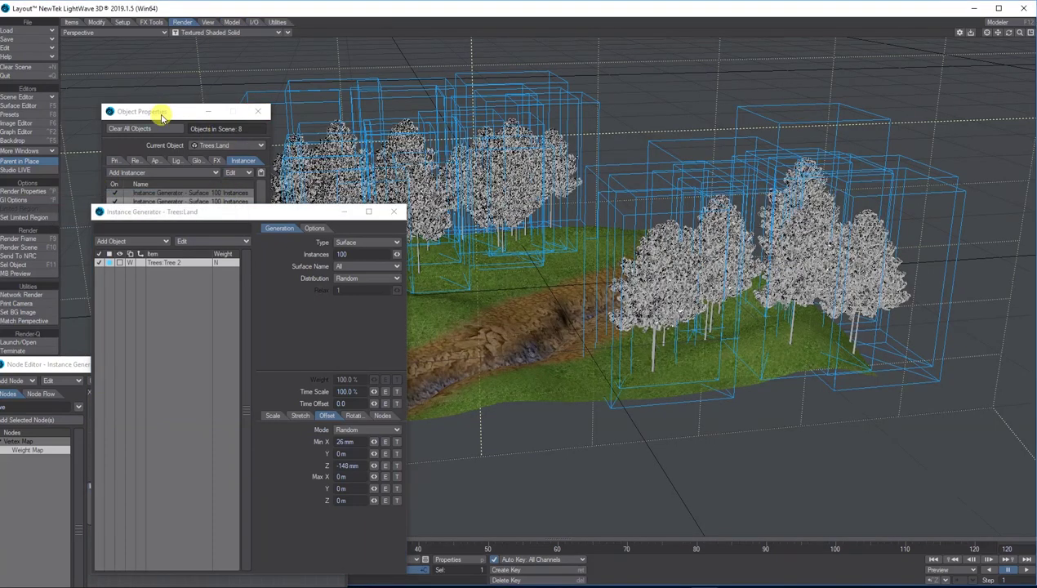
pyautogui.click(394, 212)
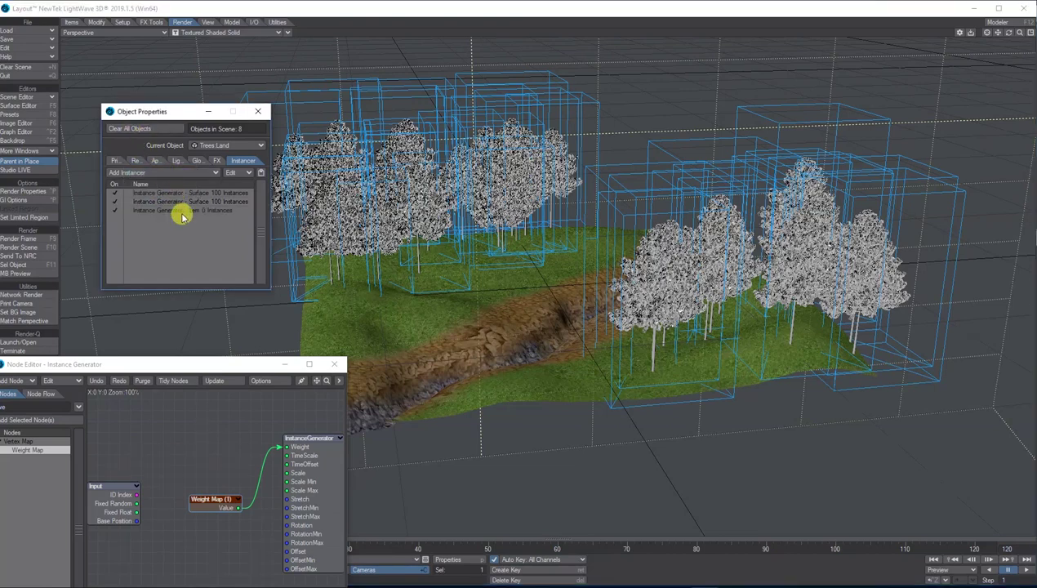
# - Open a new Instance Generator on the land, close the old node editor and add Trees:Grass to the generator
pyautogui.doubleClick(181, 202)
pyautogui.click(61, 364)
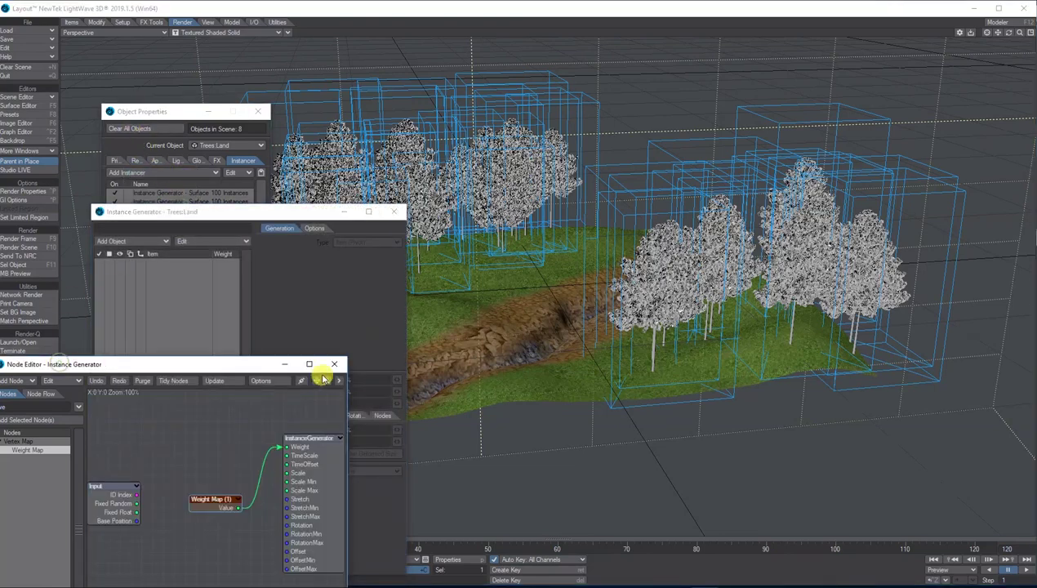
pyautogui.click(338, 361)
pyautogui.click(135, 242)
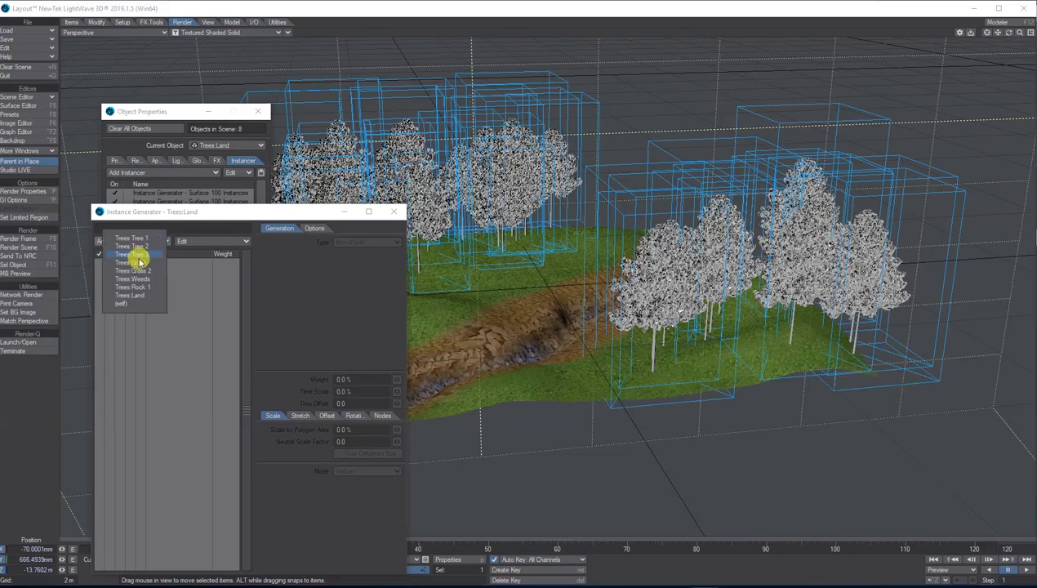
pyautogui.click(140, 267)
pyautogui.click(169, 265)
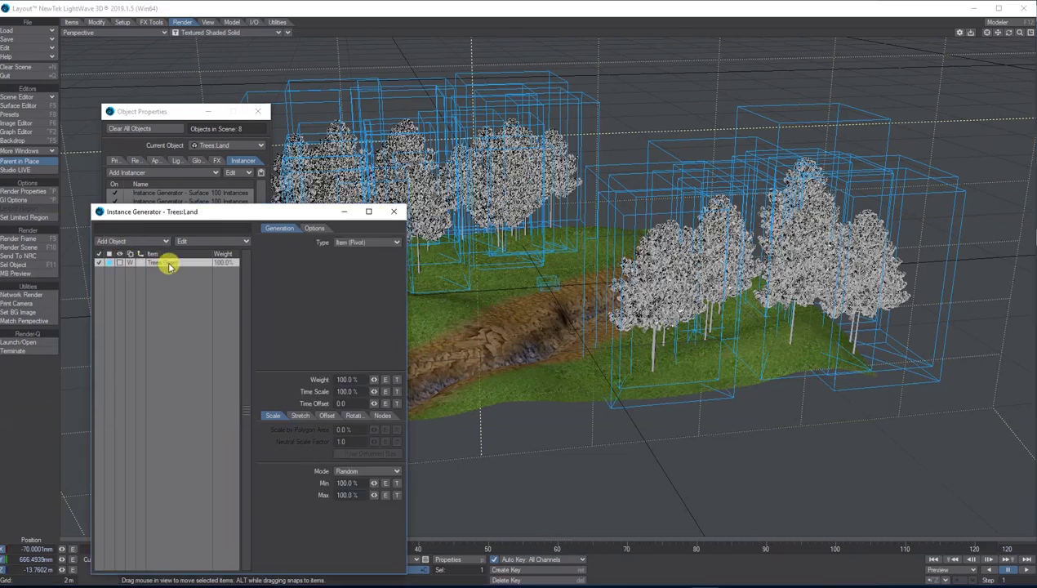
# - Distribute the grass over the land with the Surface generation type and 5000 instances
pyautogui.click(370, 244)
pyautogui.click(361, 272)
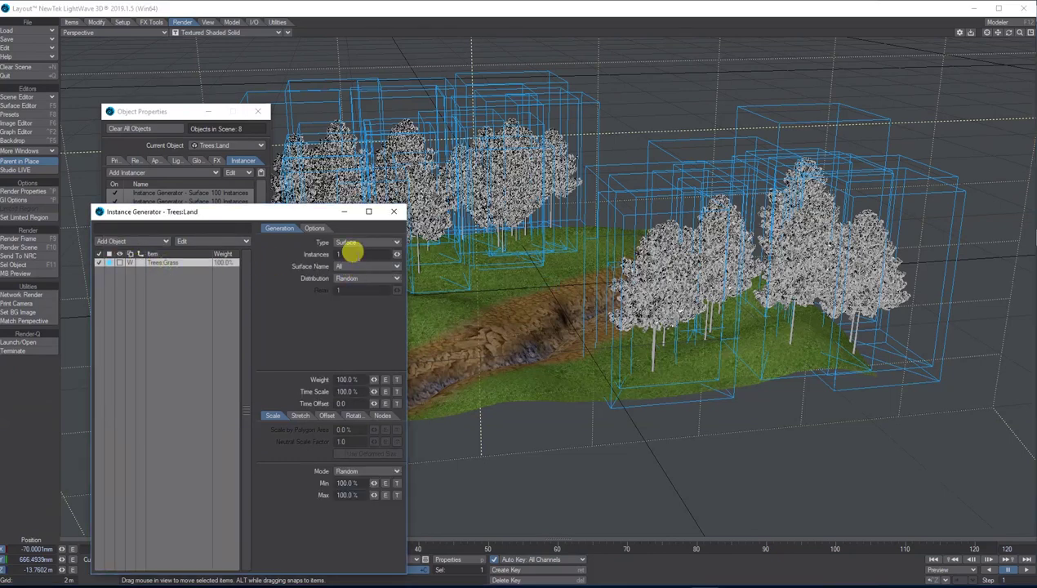
pyautogui.write('5000')
pyautogui.press('Tab')
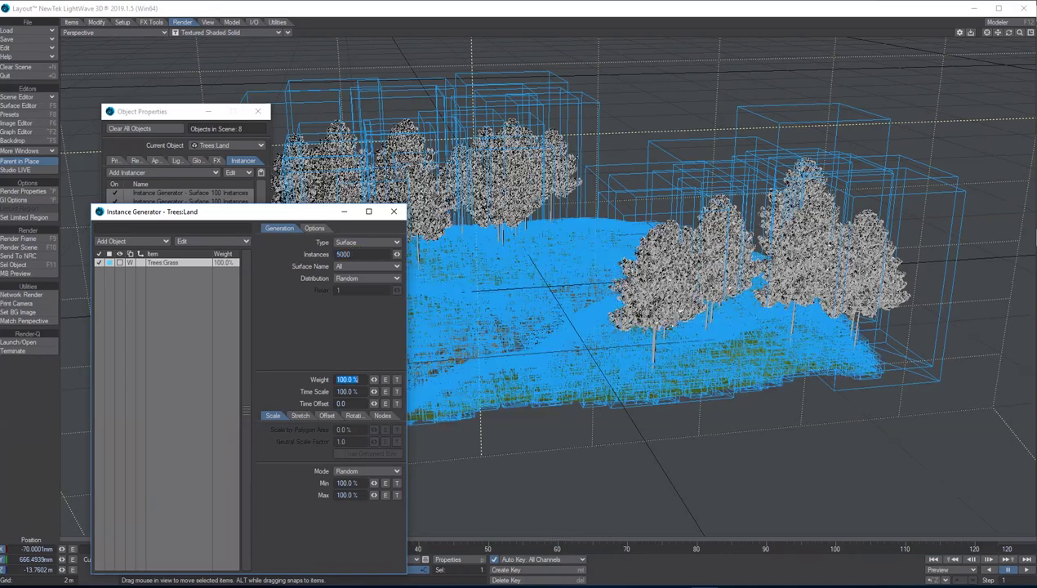
# - Set the grass instances' random scale to a minimum of 50% and a maximum of 125%
pyautogui.click(272, 416)
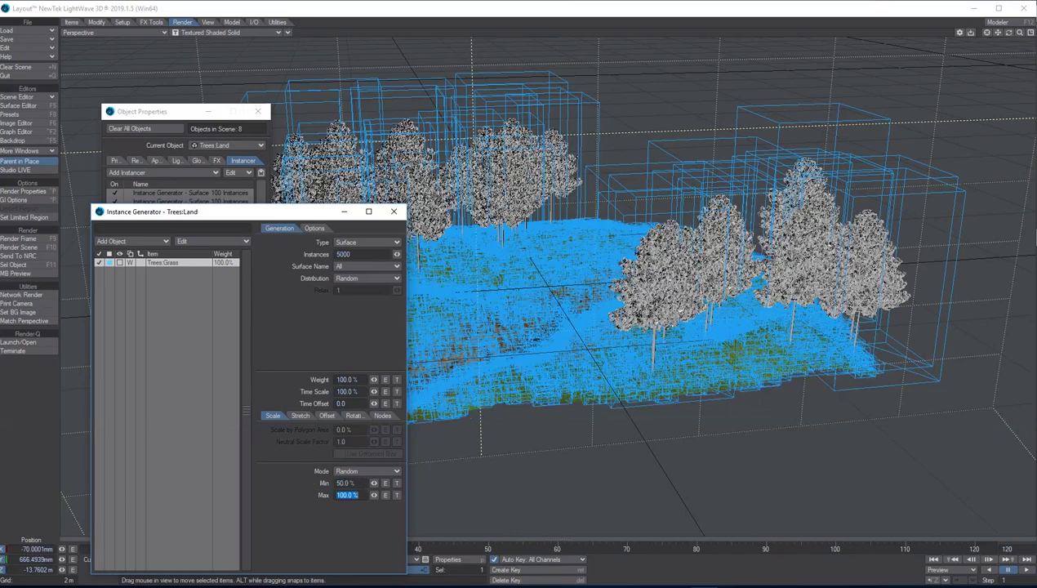
pyautogui.write('125')
pyautogui.press('Return')
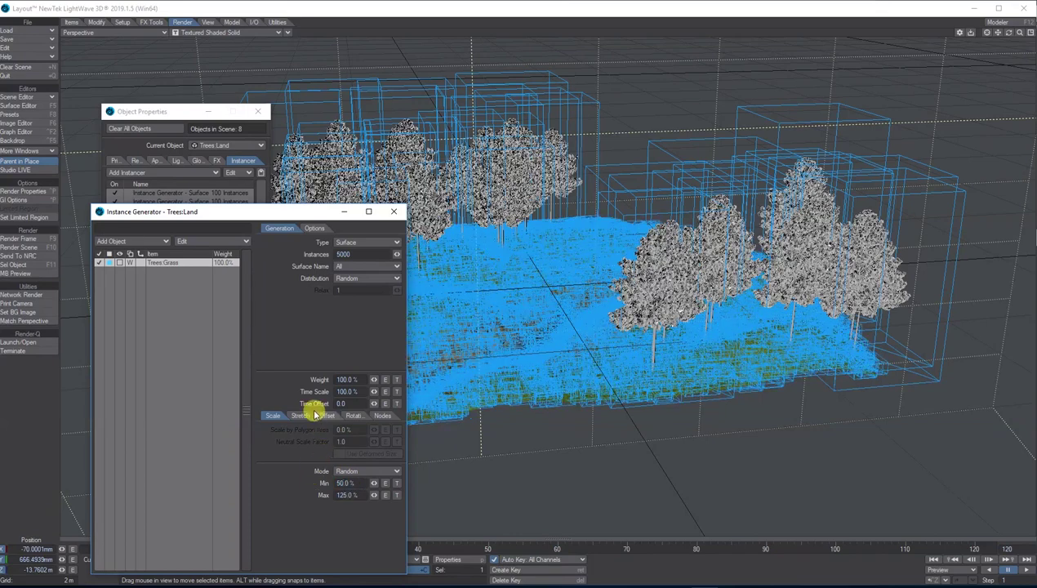
# - Set the grass instances' rotation alignment to Normal
pyautogui.click(353, 416)
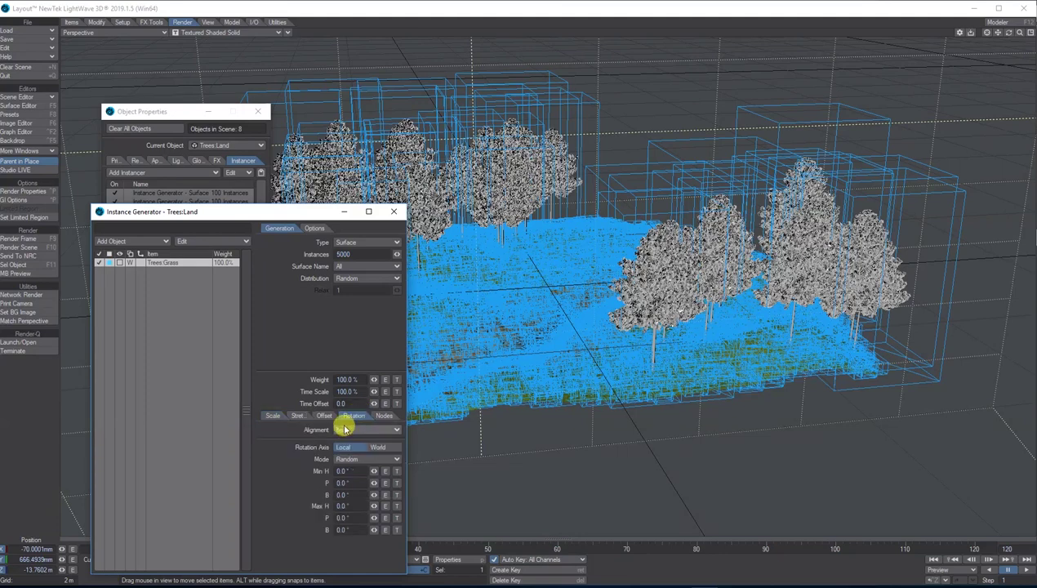
pyautogui.click(346, 428)
pyautogui.click(353, 436)
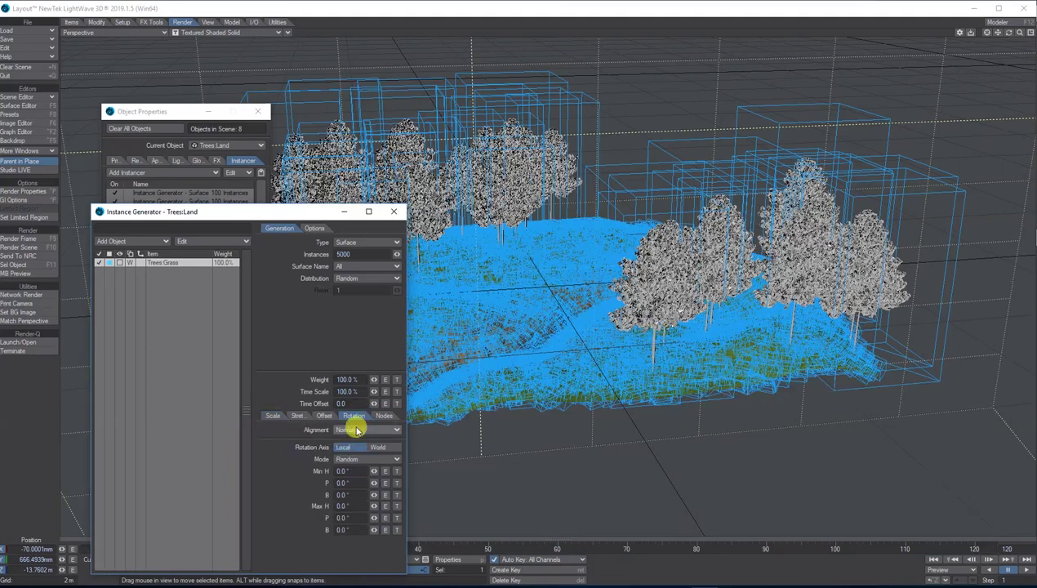
# - Enable nodes for the grass generator and drive its Weight with a Weight Map node set to the Grass map
pyautogui.click(385, 417)
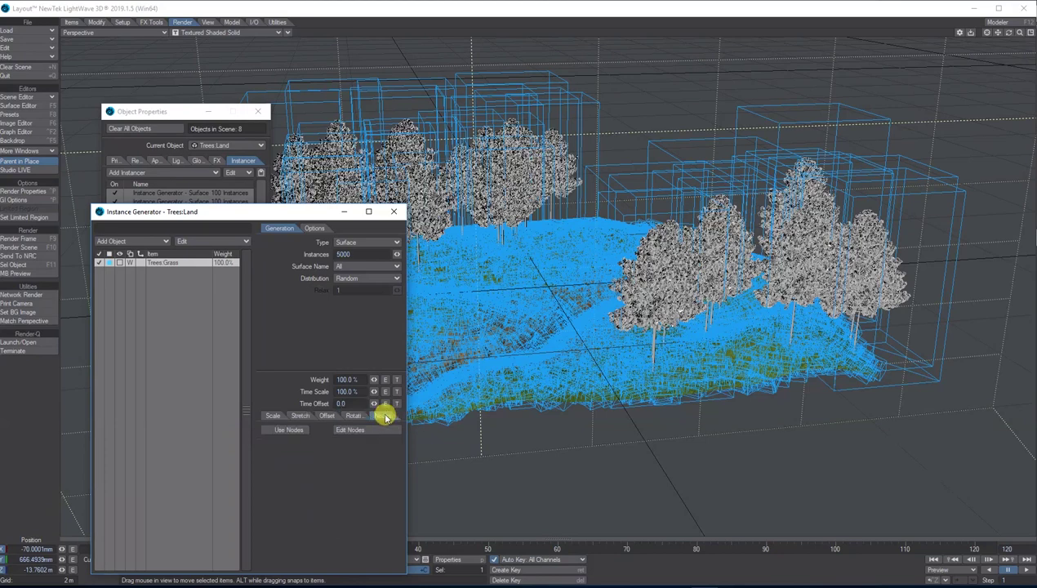
pyautogui.click(282, 429)
pyautogui.click(359, 430)
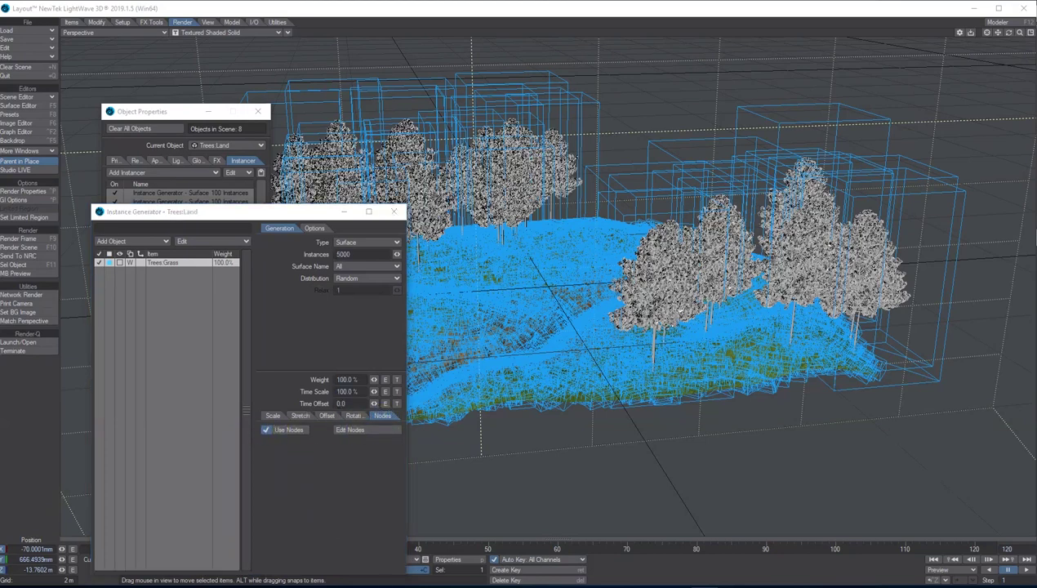
pyautogui.moveTo(98, 331); pyautogui.dragTo(268, 380)
pyautogui.moveTo(361, 350); pyautogui.dragTo(371, 327)
pyautogui.doubleClick(304, 392)
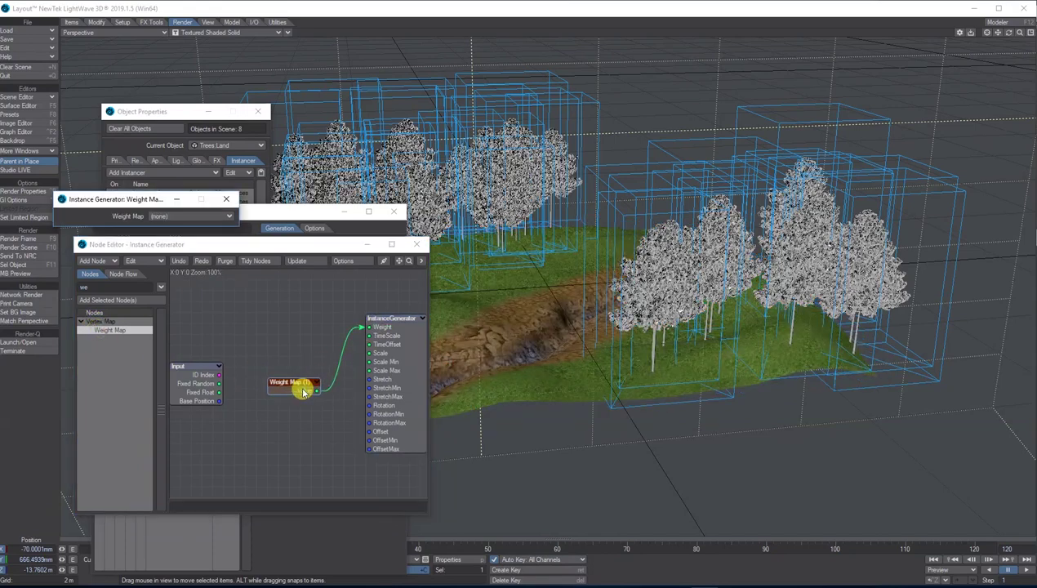
pyautogui.click(196, 217)
pyautogui.click(204, 227)
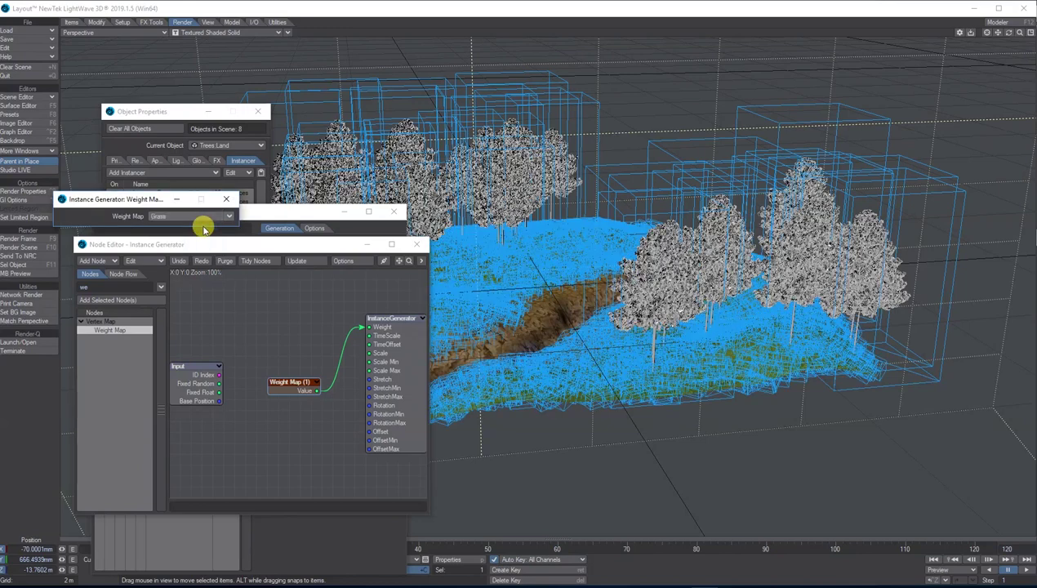
# - Clear the windows away from the land and preview the grass distribution with VPR in the Perspective viewport
pyautogui.moveTo(326, 245); pyautogui.dragTo(252, 300)
pyautogui.moveTo(312, 214); pyautogui.dragTo(180, 269)
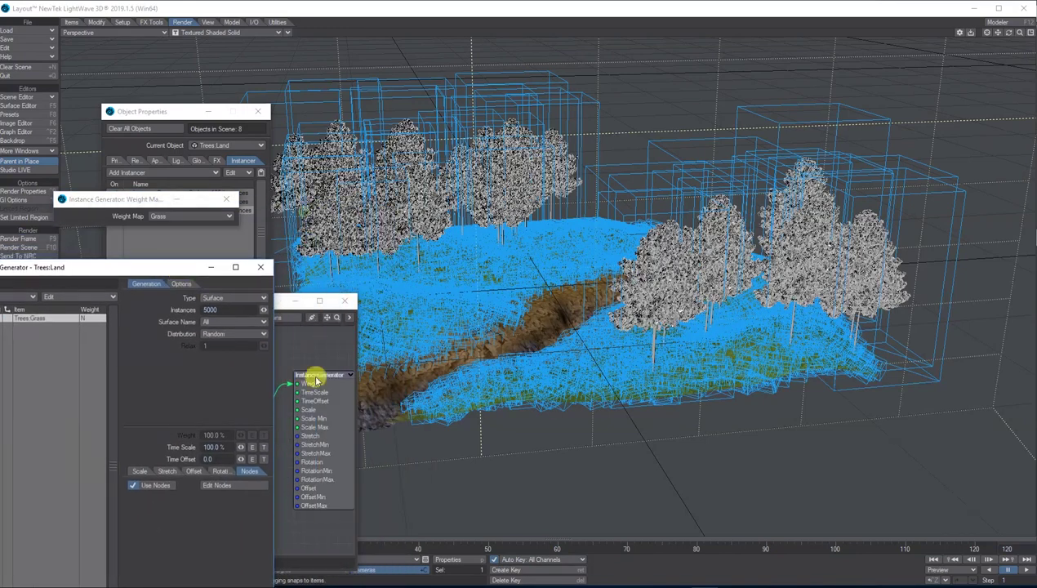
pyautogui.click(241, 33)
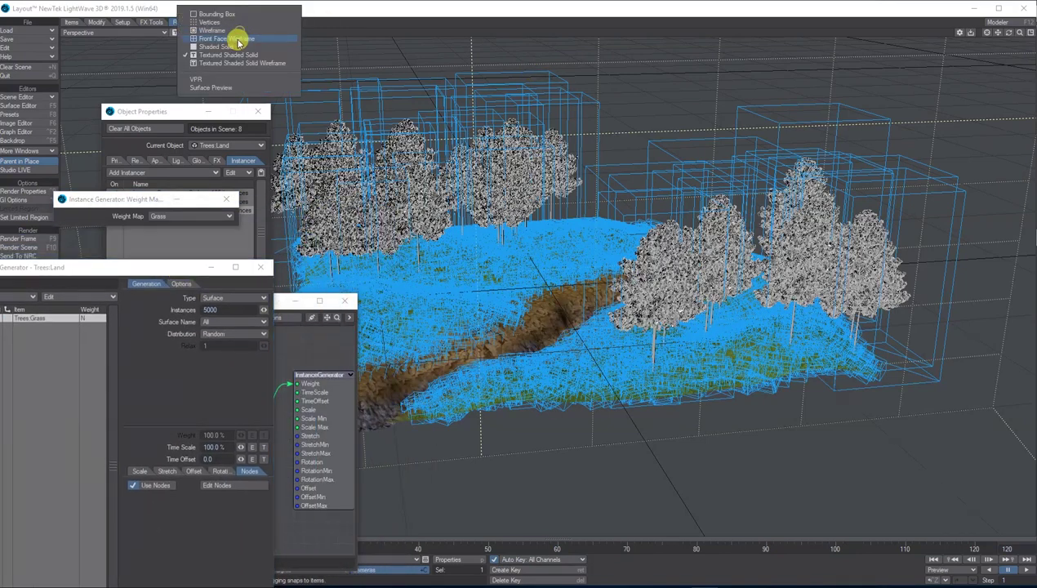
pyautogui.click(260, 86)
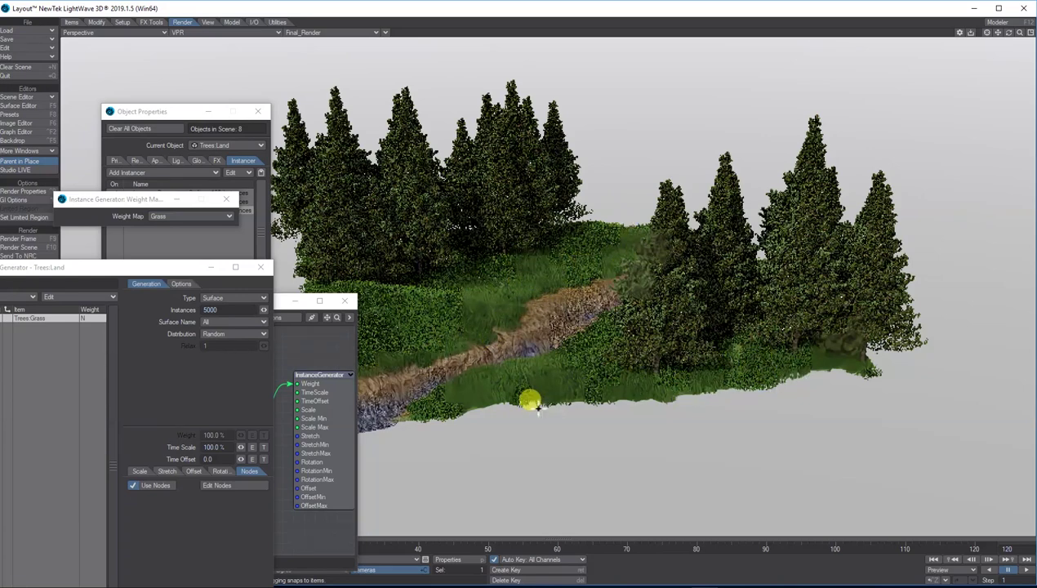
pyautogui.moveTo(150, 266); pyautogui.dragTo(350, 279)
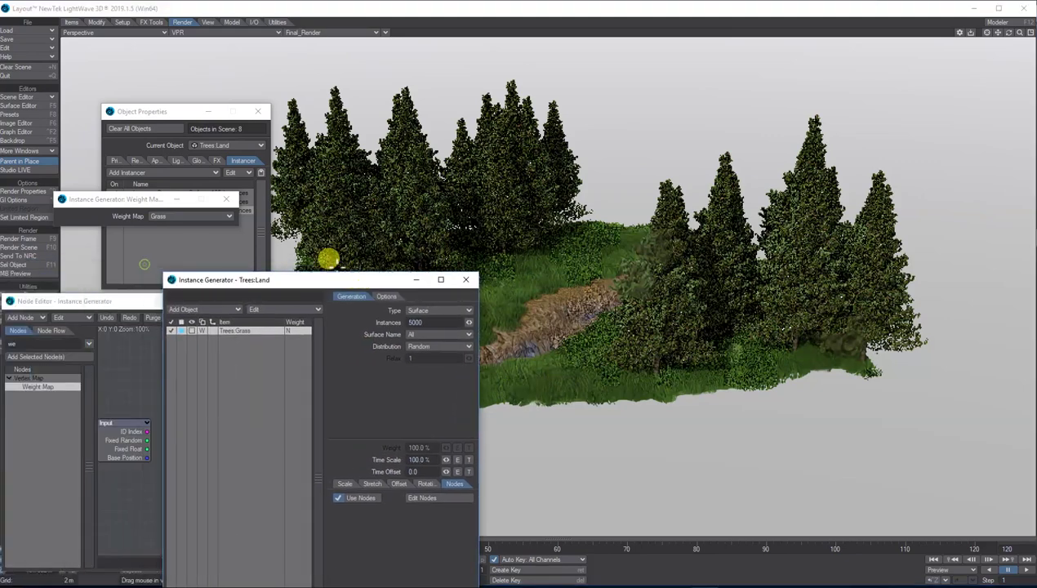
# - Turn the VPR renderer's Noise Filter off in the Render Properties and close them
pyautogui.click(19, 199)
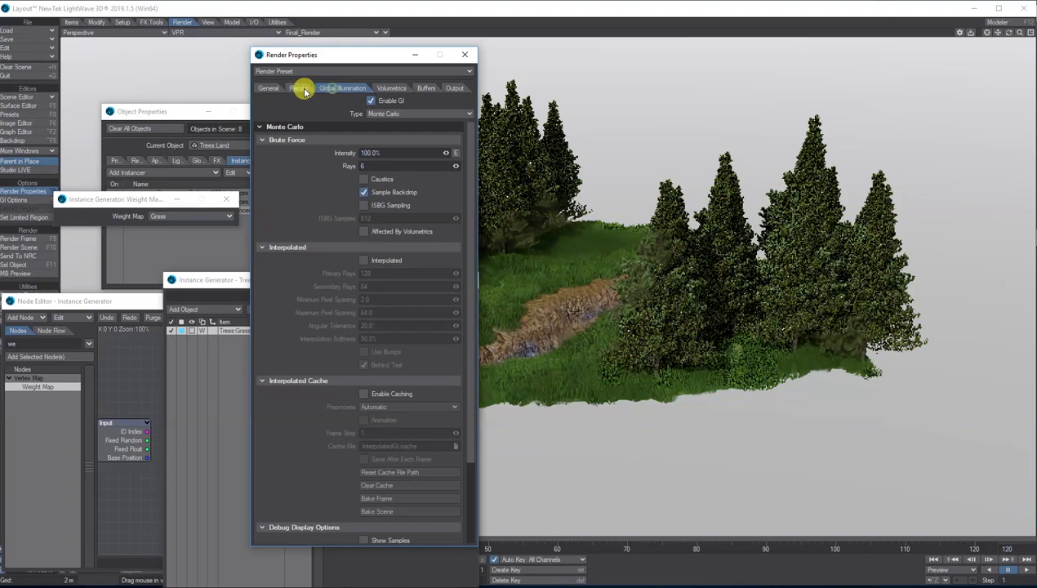
pyautogui.click(300, 89)
pyautogui.click(380, 459)
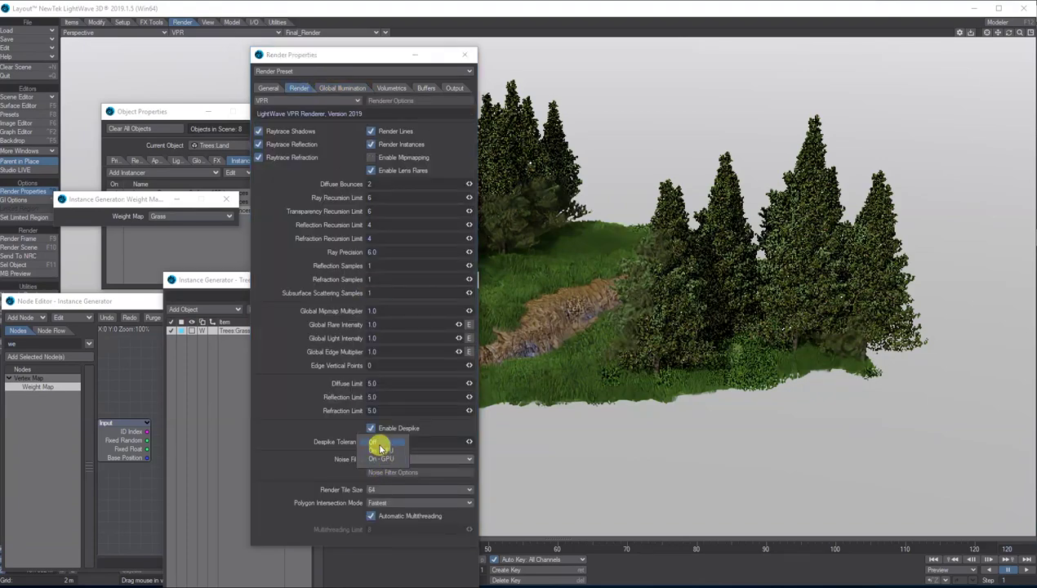
pyautogui.click(381, 448)
pyautogui.click(464, 56)
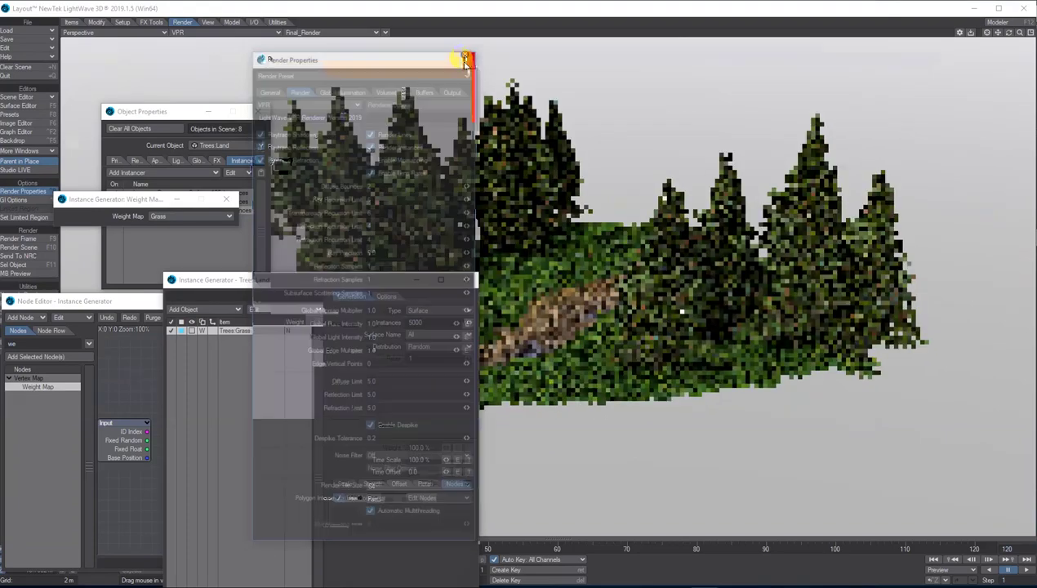
# - Close the grass generator's weight map, Instance Generator and node editor windows
pyautogui.moveTo(327, 286); pyautogui.dragTo(235, 287)
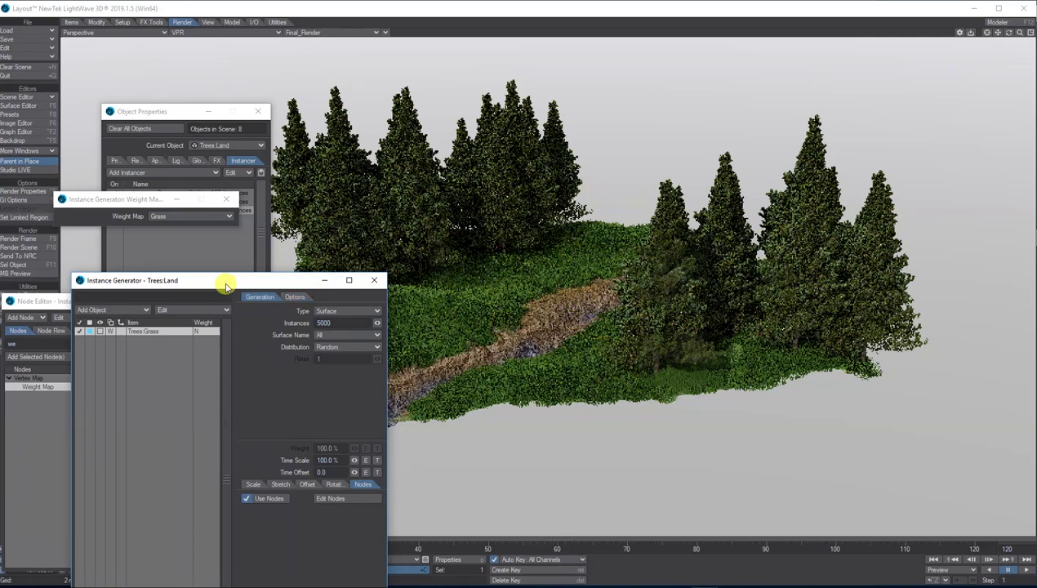
pyautogui.click(227, 198)
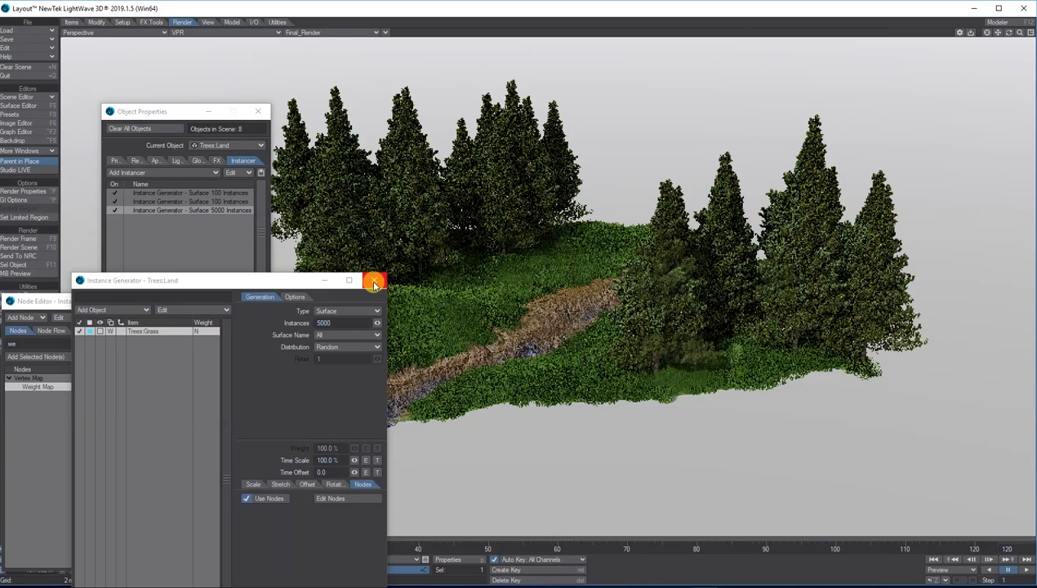
pyautogui.click(379, 281)
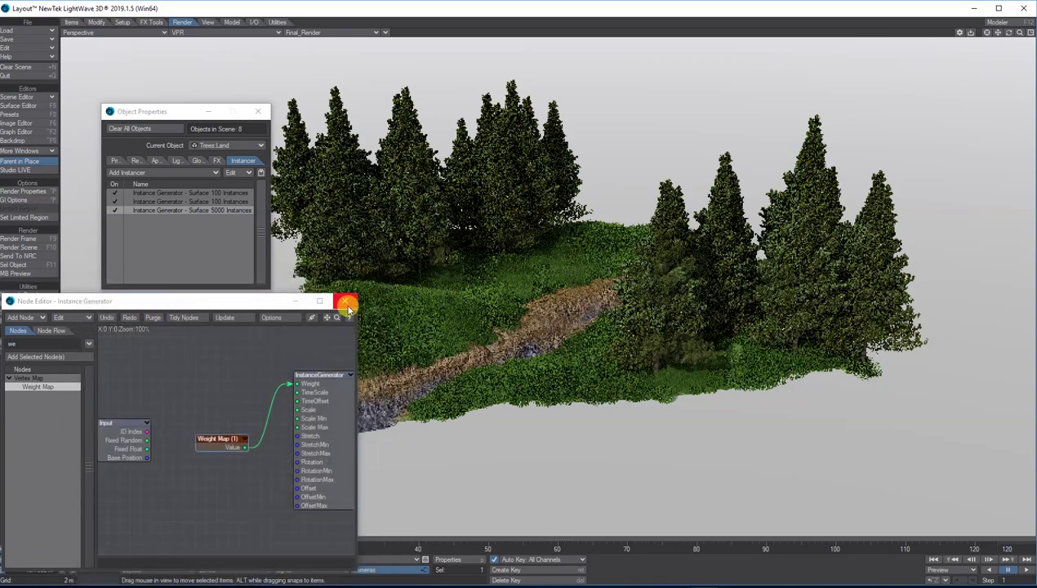
pyautogui.click(345, 301)
# - Reopen the Tree 2 Instance Generator, set its random rotation Min H to 12.7° and close it
pyautogui.doubleClick(203, 202)
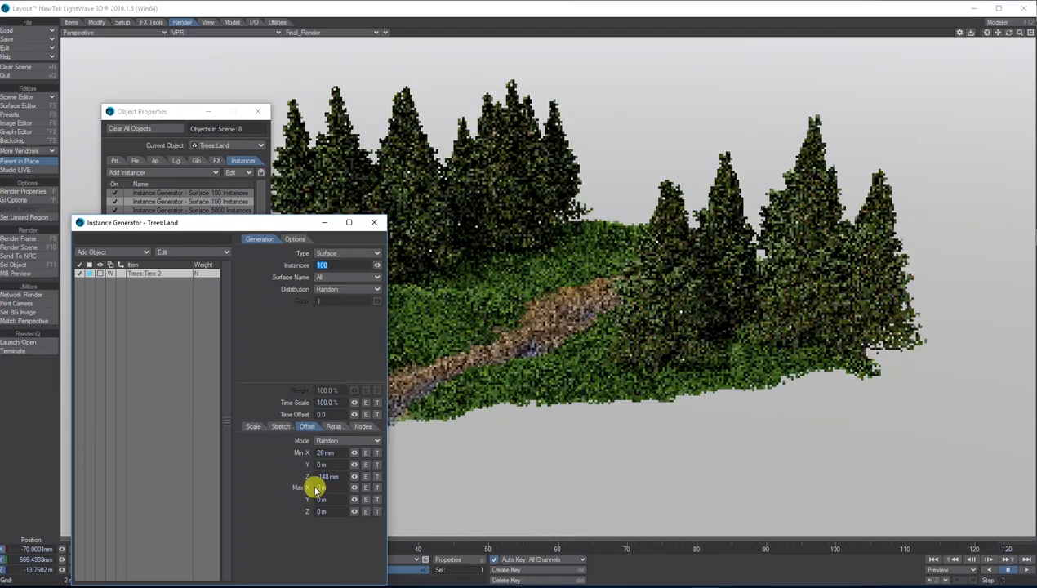
pyautogui.click(333, 427)
pyautogui.moveTo(353, 482); pyautogui.dragTo(369, 482)
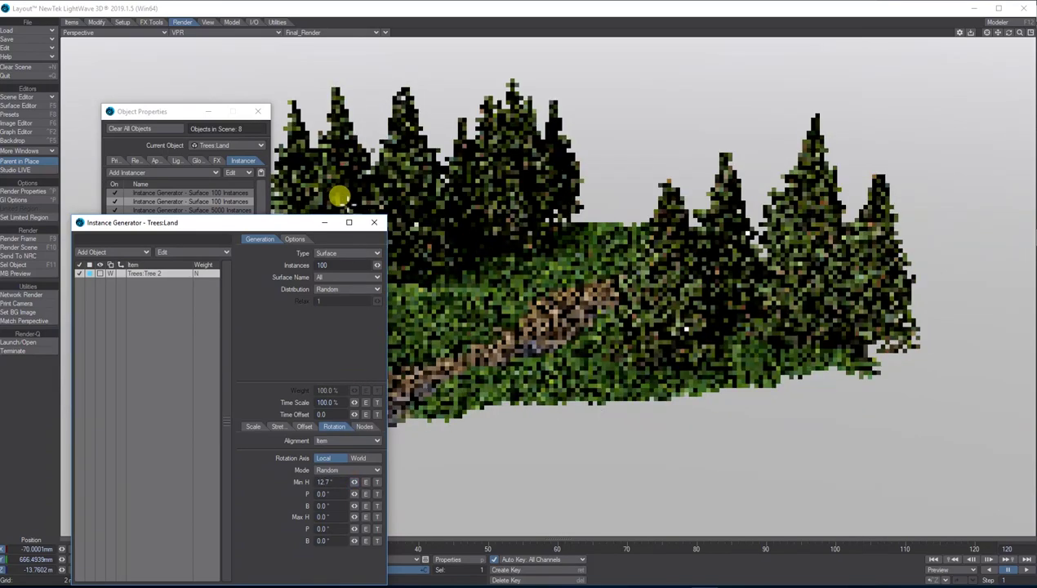
pyautogui.click(374, 222)
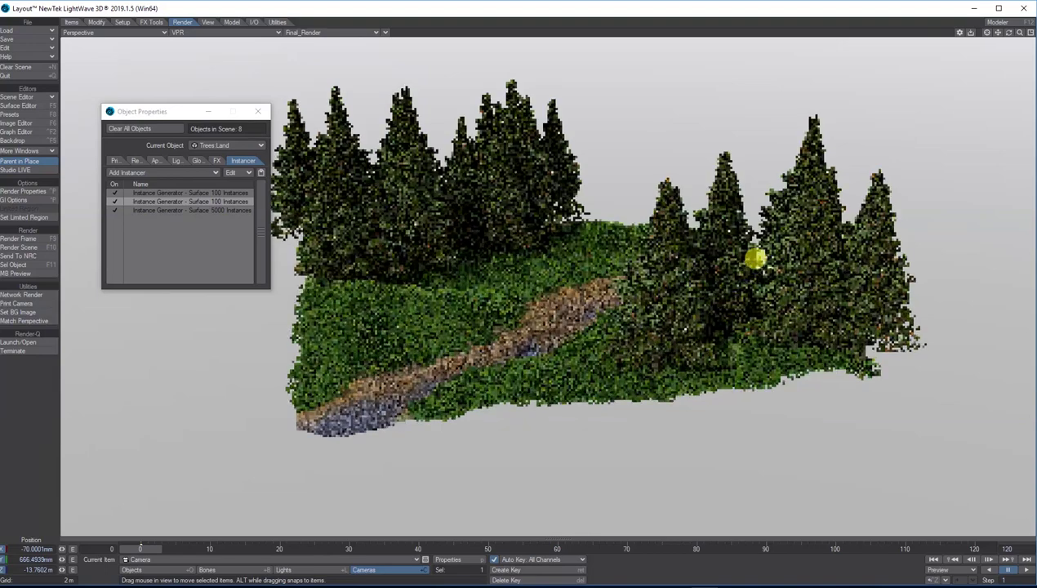
# - Return the Perspective viewport to Textured Shaded Solid and add a new Instance Generator containing Trees:Rock 1 to the land
pyautogui.click(202, 33)
pyautogui.click(201, 53)
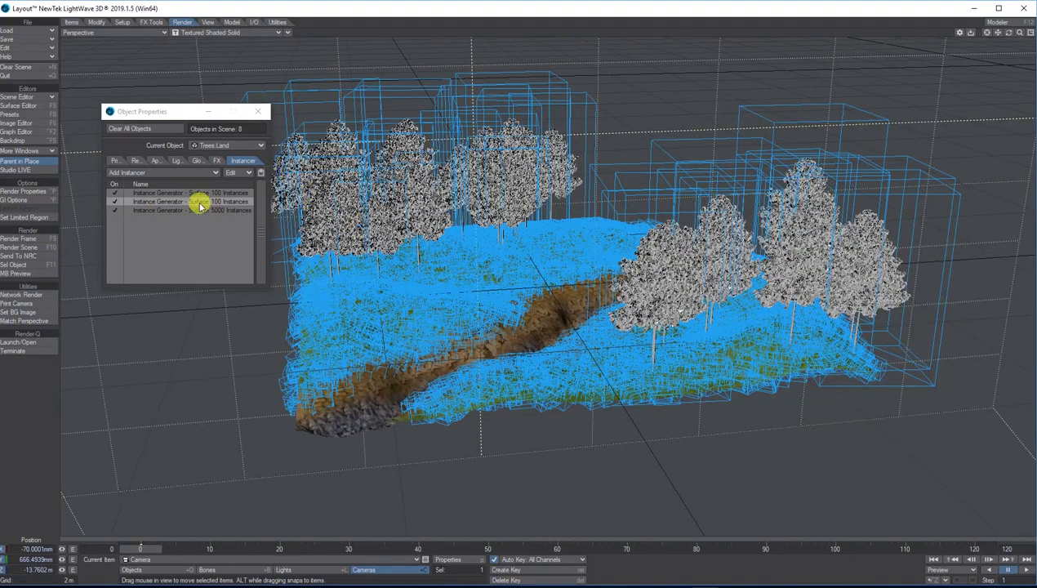
pyautogui.click(141, 173)
pyautogui.click(152, 196)
pyautogui.doubleClick(185, 222)
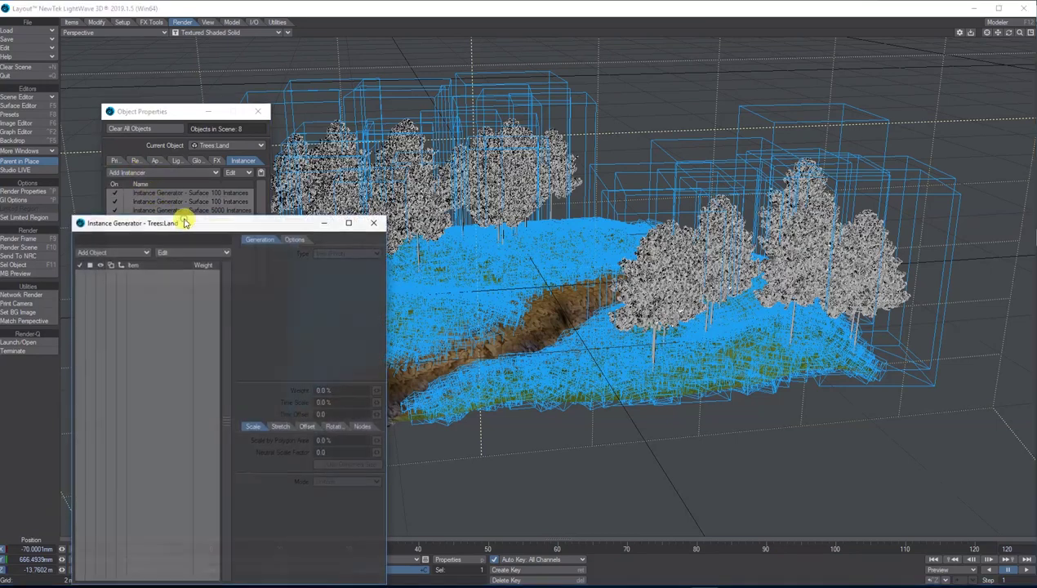
pyautogui.click(126, 249)
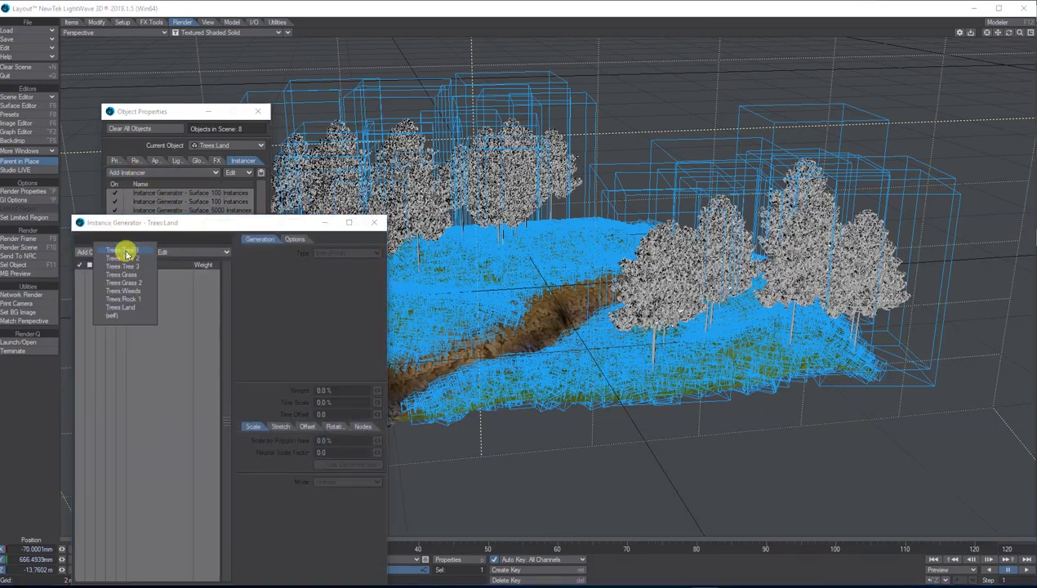
pyautogui.click(135, 301)
pyautogui.moveTo(159, 232); pyautogui.dragTo(151, 145)
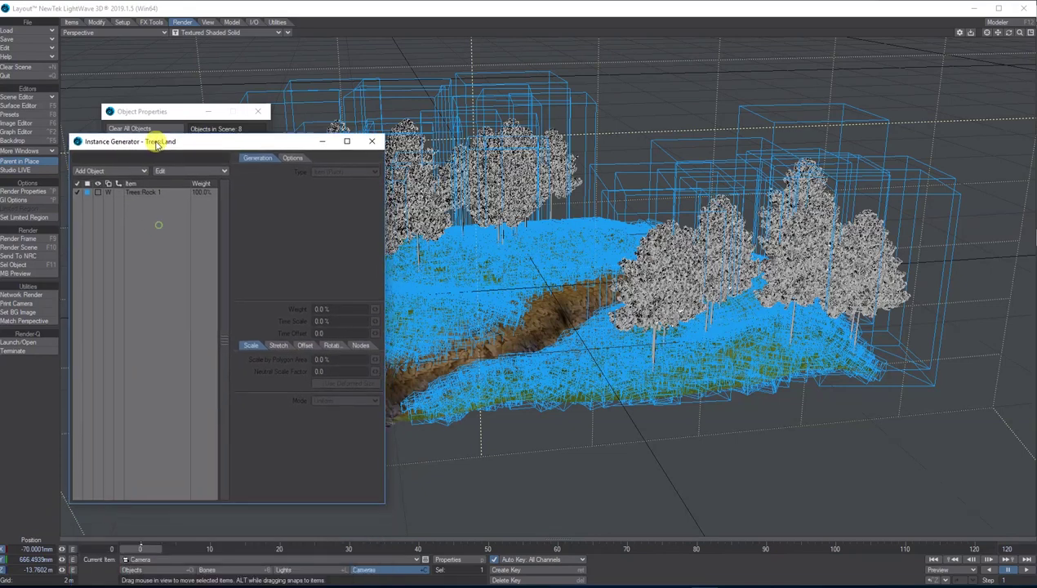
# - Distribute Rock 1 over the land with the Surface generation type and 150 instances
pyautogui.click(162, 188)
pyautogui.click(346, 169)
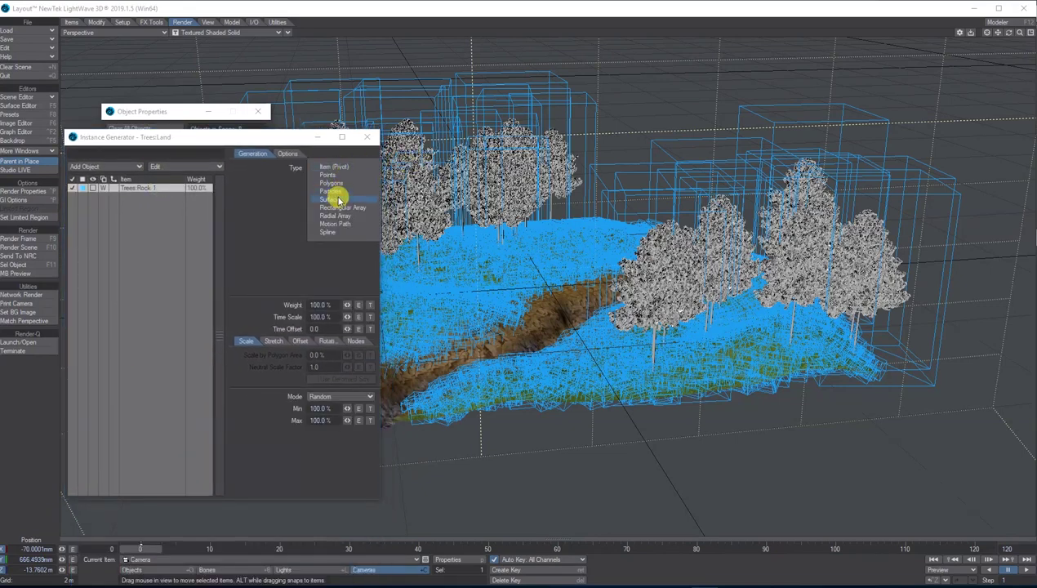
pyautogui.click(338, 199)
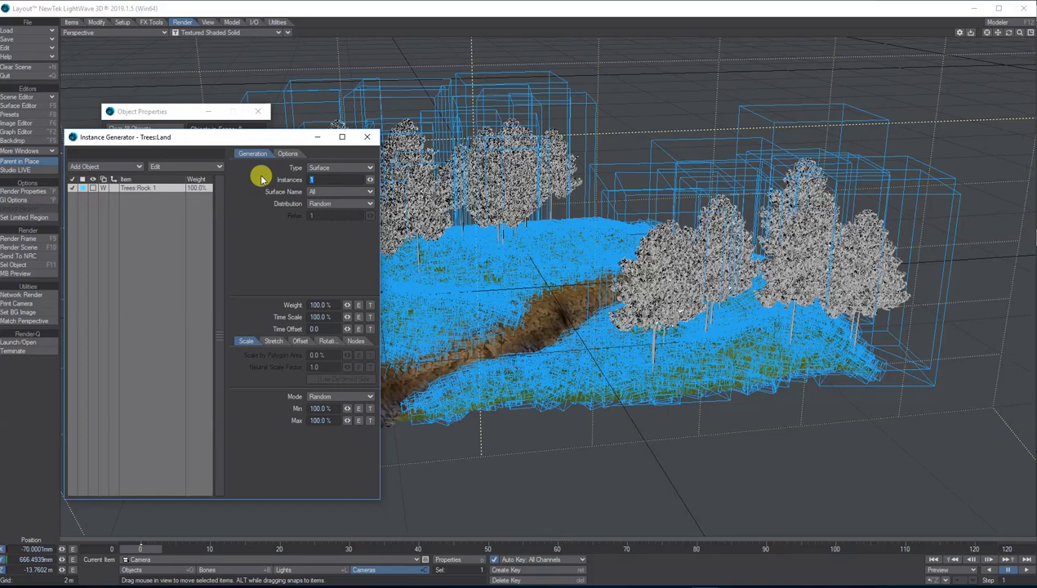
pyautogui.press('Tab')
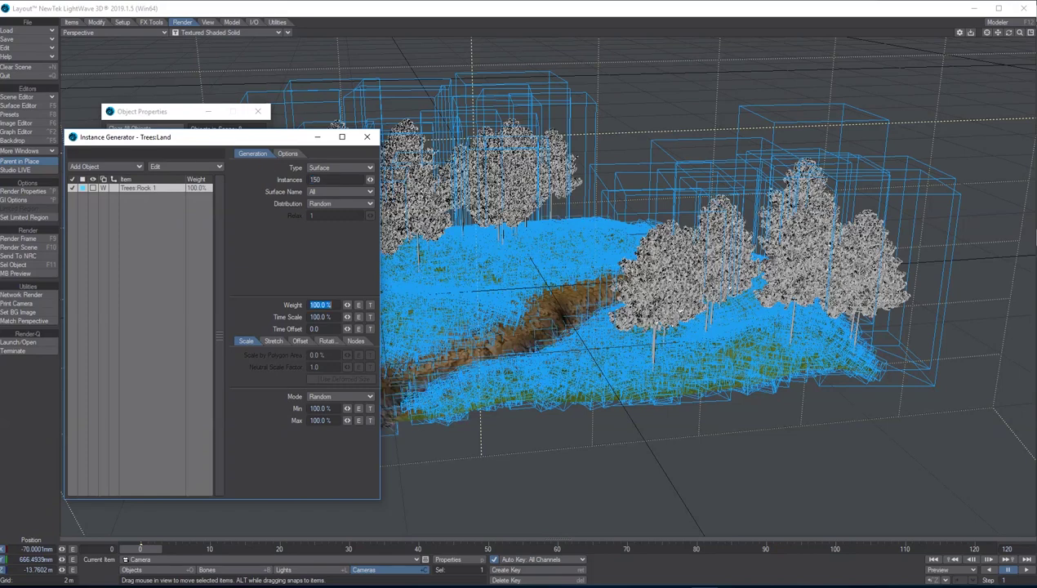
# - Set the rock instances' random scale to a minimum of 30% and a maximum of 150%
pyautogui.click(325, 408)
pyautogui.press('Tab')
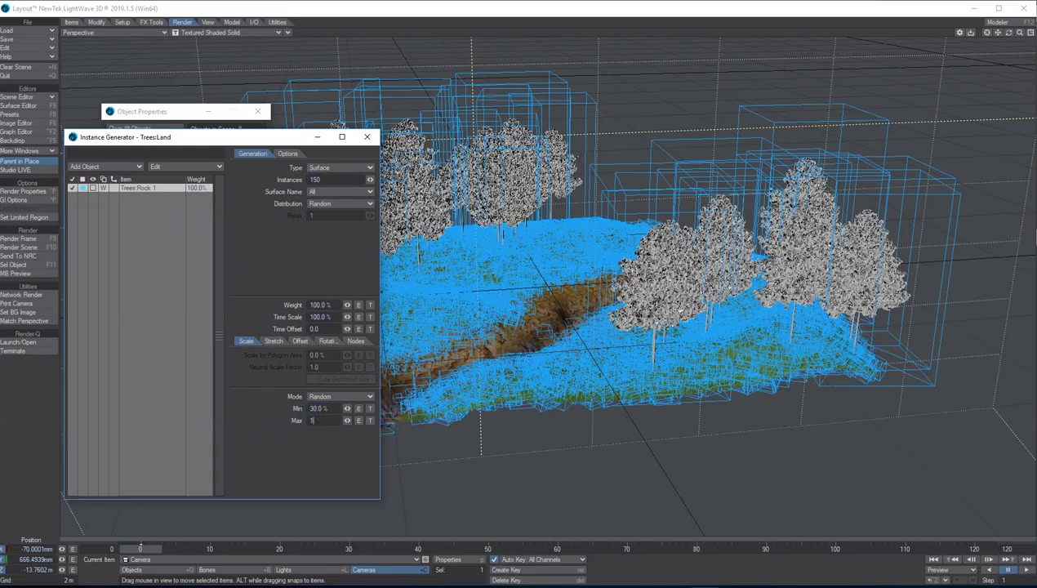
pyautogui.press('Return')
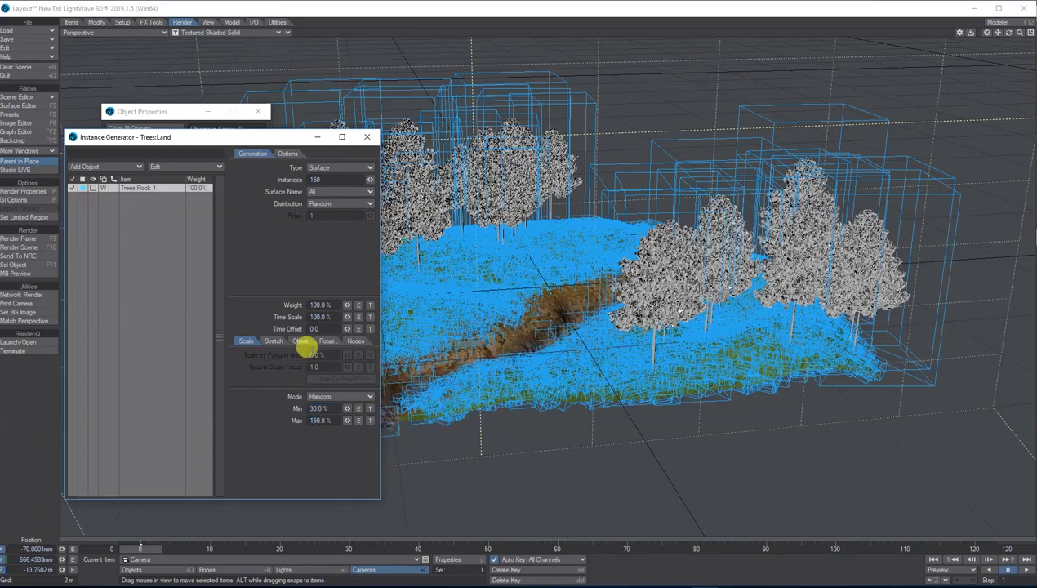
# - Enable nodes for the rock generator and drive its Weight with a Weight Map node set to the Water bed map
pyautogui.click(328, 341)
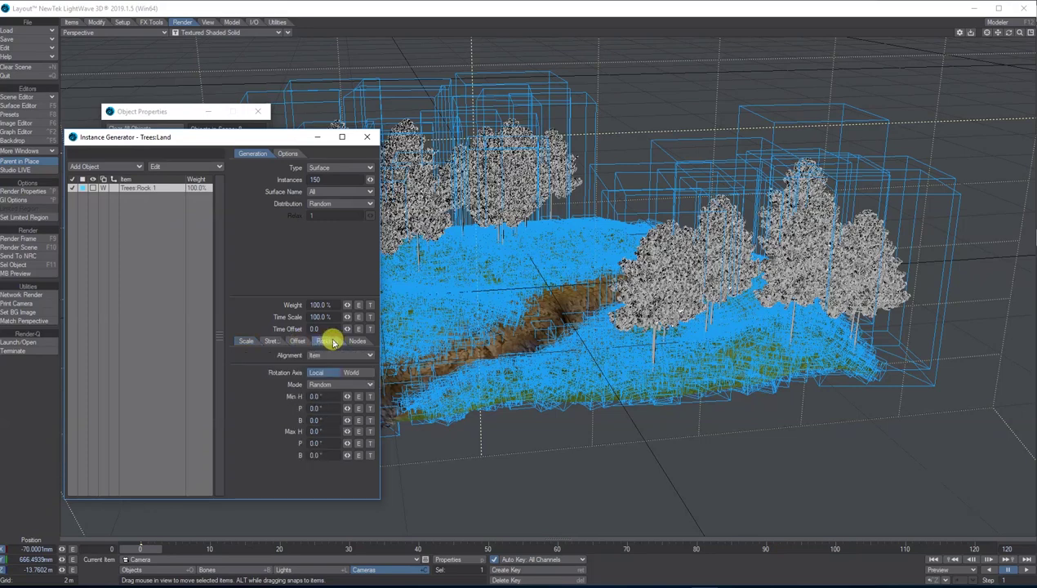
pyautogui.click(352, 341)
pyautogui.click(323, 355)
pyautogui.doubleClick(49, 389)
pyautogui.moveTo(249, 446); pyautogui.dragTo(298, 383)
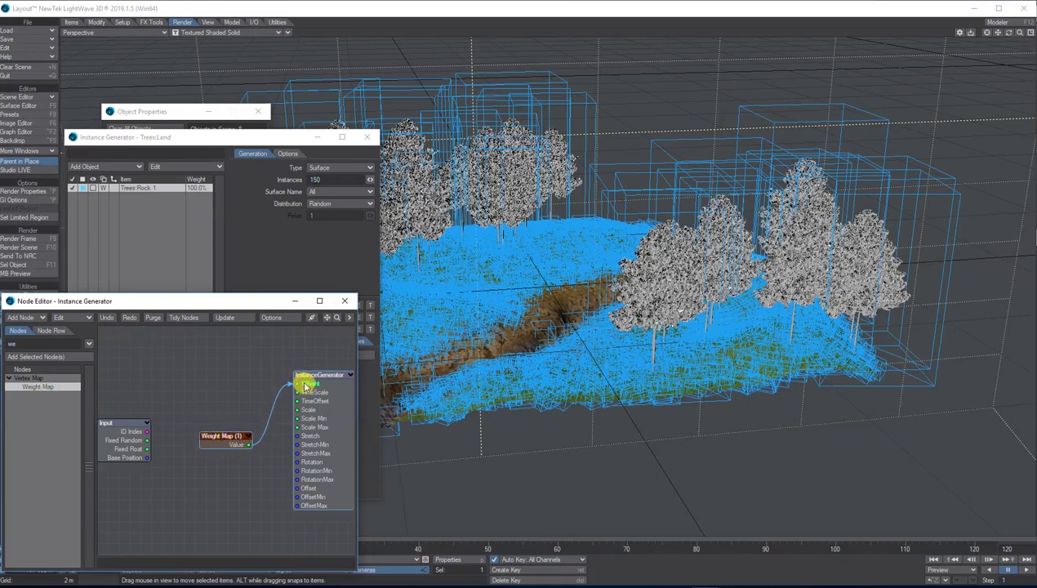
pyautogui.doubleClick(234, 441)
pyautogui.click(183, 217)
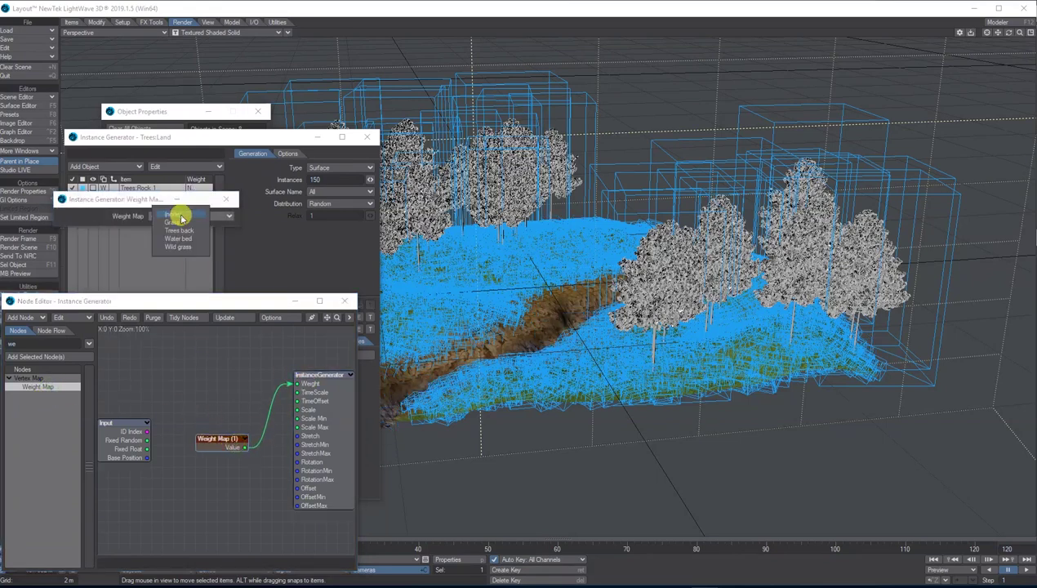
pyautogui.click(188, 239)
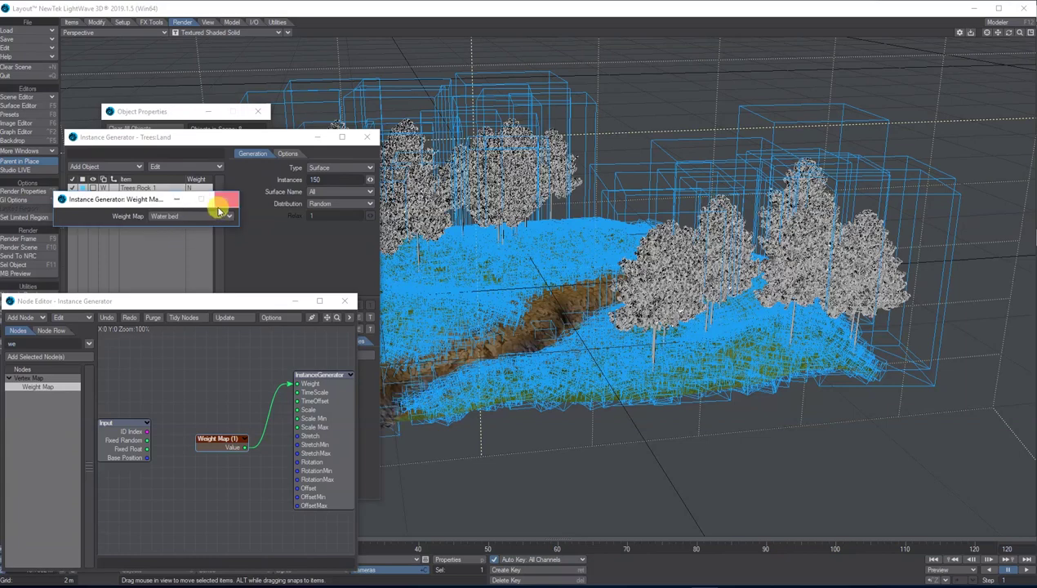
# - Preview the rocks along the water bed with VPR and move the editor windows off the land
pyautogui.click(230, 32)
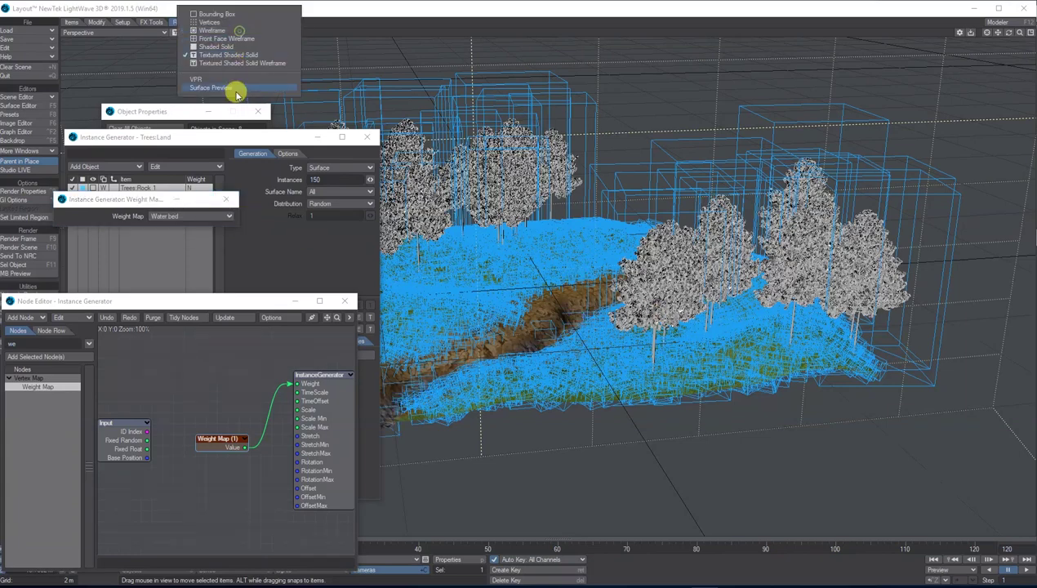
pyautogui.click(233, 80)
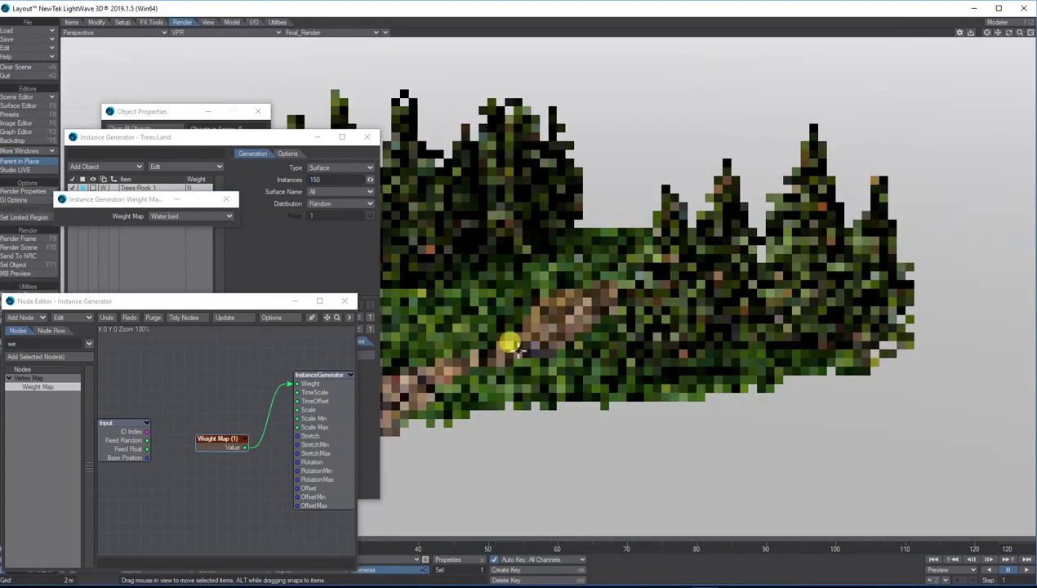
pyautogui.moveTo(238, 304); pyautogui.dragTo(144, 261)
pyautogui.moveTo(276, 135); pyautogui.dragTo(178, 68)
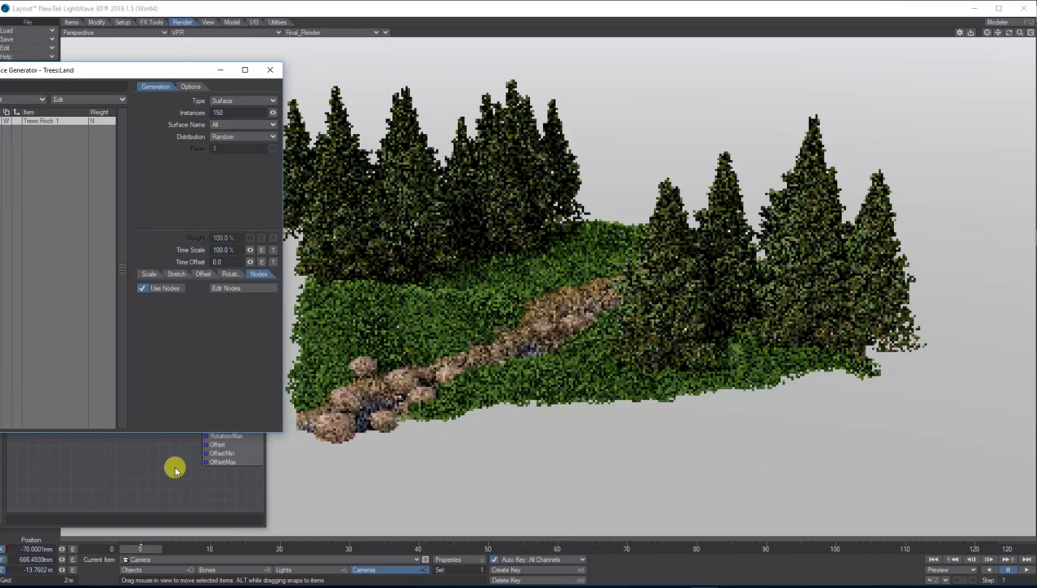
# - Set the rock instances' rotation alignment to Normals and increase the rock generator to 300 instances
pyautogui.click(229, 274)
pyautogui.click(237, 288)
pyautogui.click(237, 296)
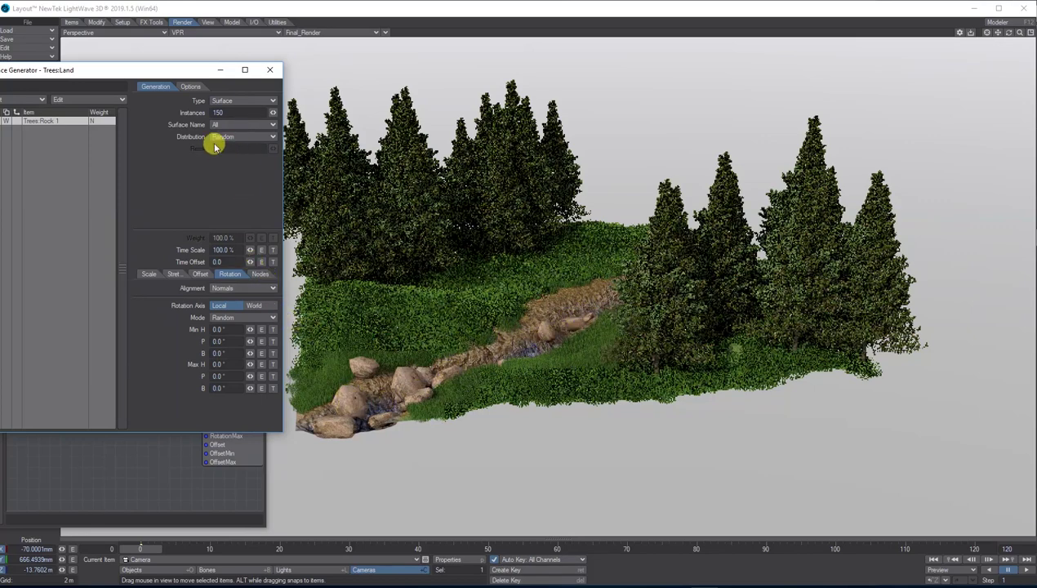
pyautogui.click(219, 112)
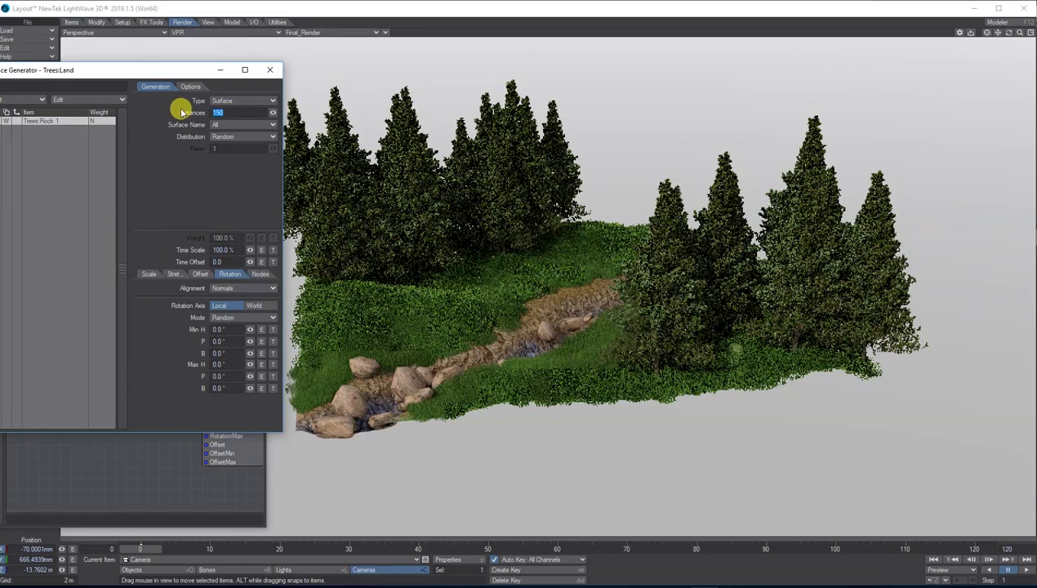
pyautogui.write('300')
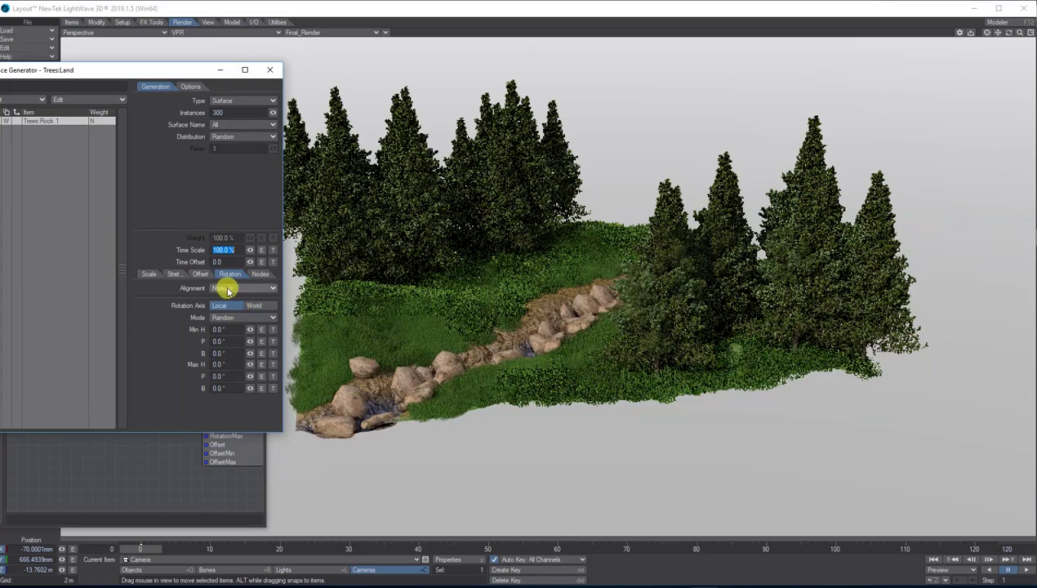
# - Set the rock instances' minimum random rotation to 90° heading and 80° pitch
pyautogui.moveTo(248, 330); pyautogui.dragTo(120, 328)
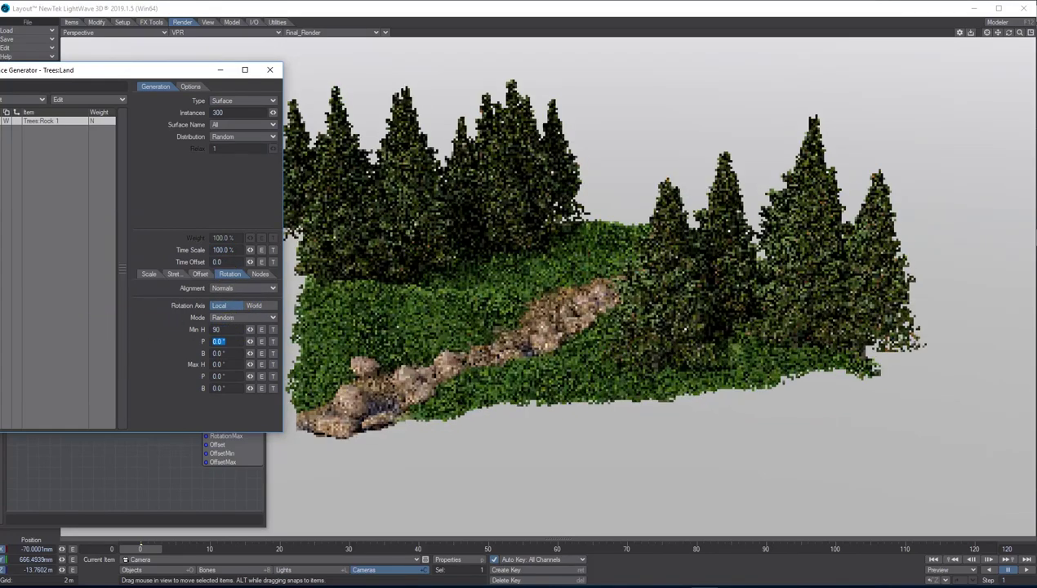
pyautogui.click(233, 340)
pyautogui.write('80')
pyautogui.press('Tab')
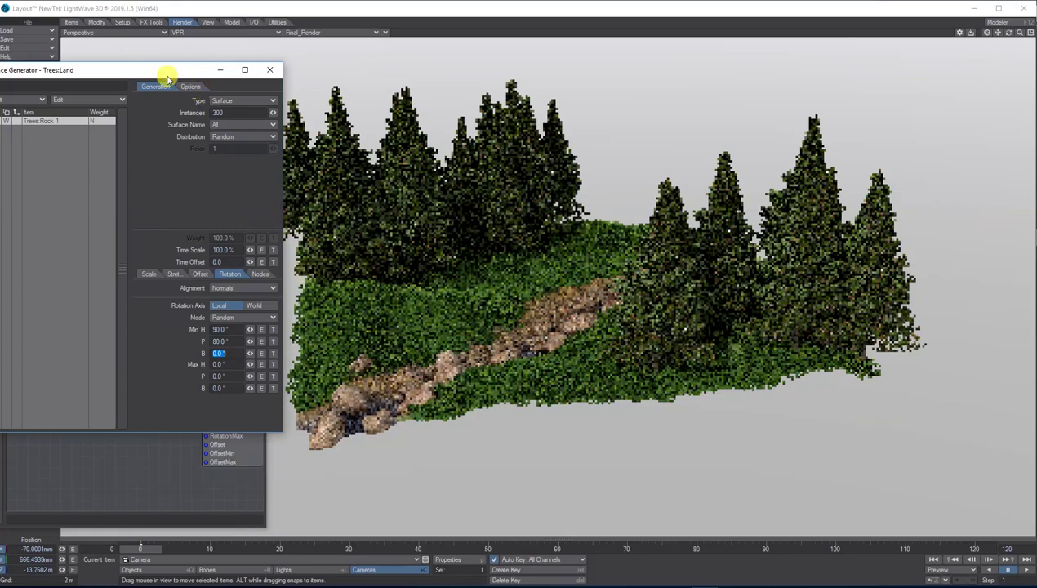
# - Close the rock generator's settings, its Weight Map settings and its node editor
pyautogui.moveTo(166, 78); pyautogui.dragTo(246, 47)
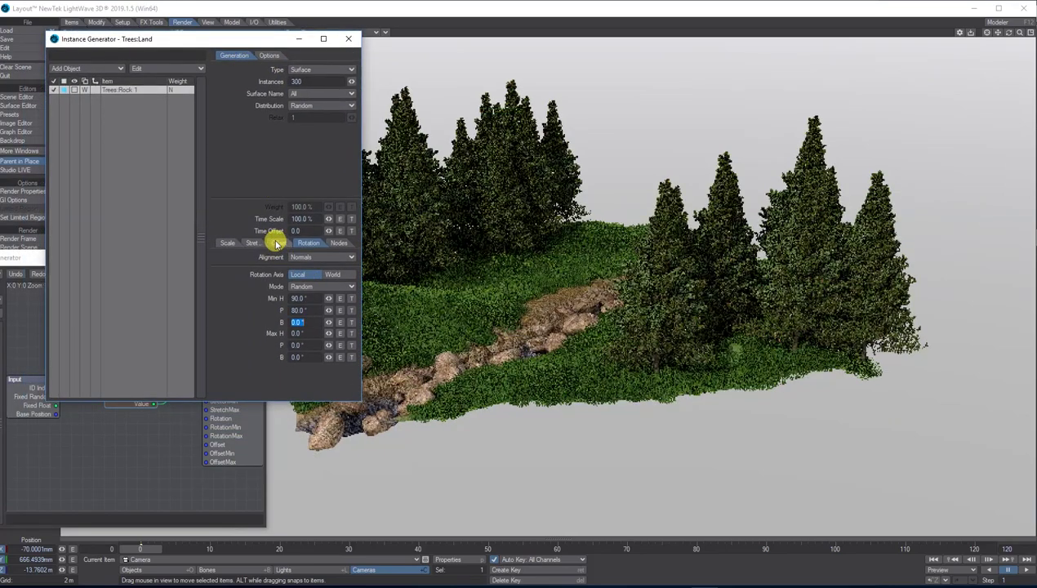
pyautogui.click(348, 39)
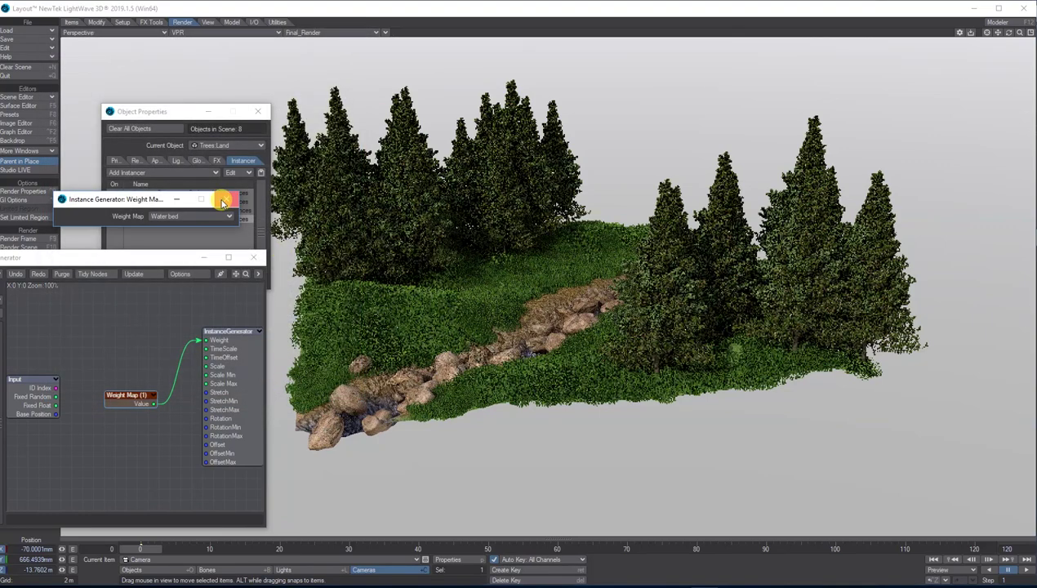
pyautogui.click(231, 201)
pyautogui.moveTo(155, 259); pyautogui.dragTo(360, 121)
pyautogui.click(457, 124)
# - Move the land's Object Properties clear of the scene and review its instance generators up to the first one
pyautogui.moveTo(169, 116); pyautogui.dragTo(150, 86)
pyautogui.click(149, 183)
pyautogui.click(147, 174)
pyautogui.click(146, 166)
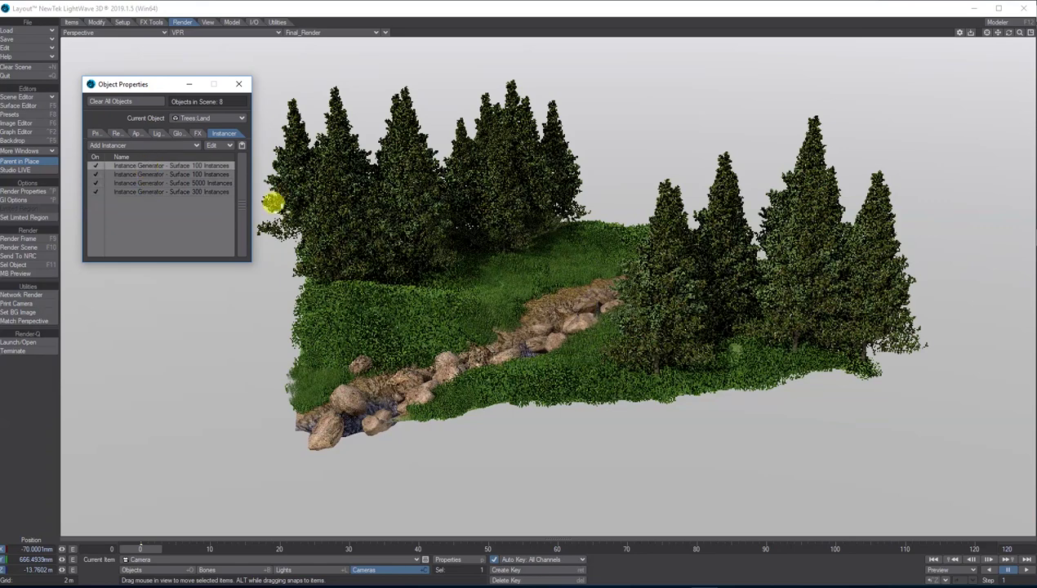